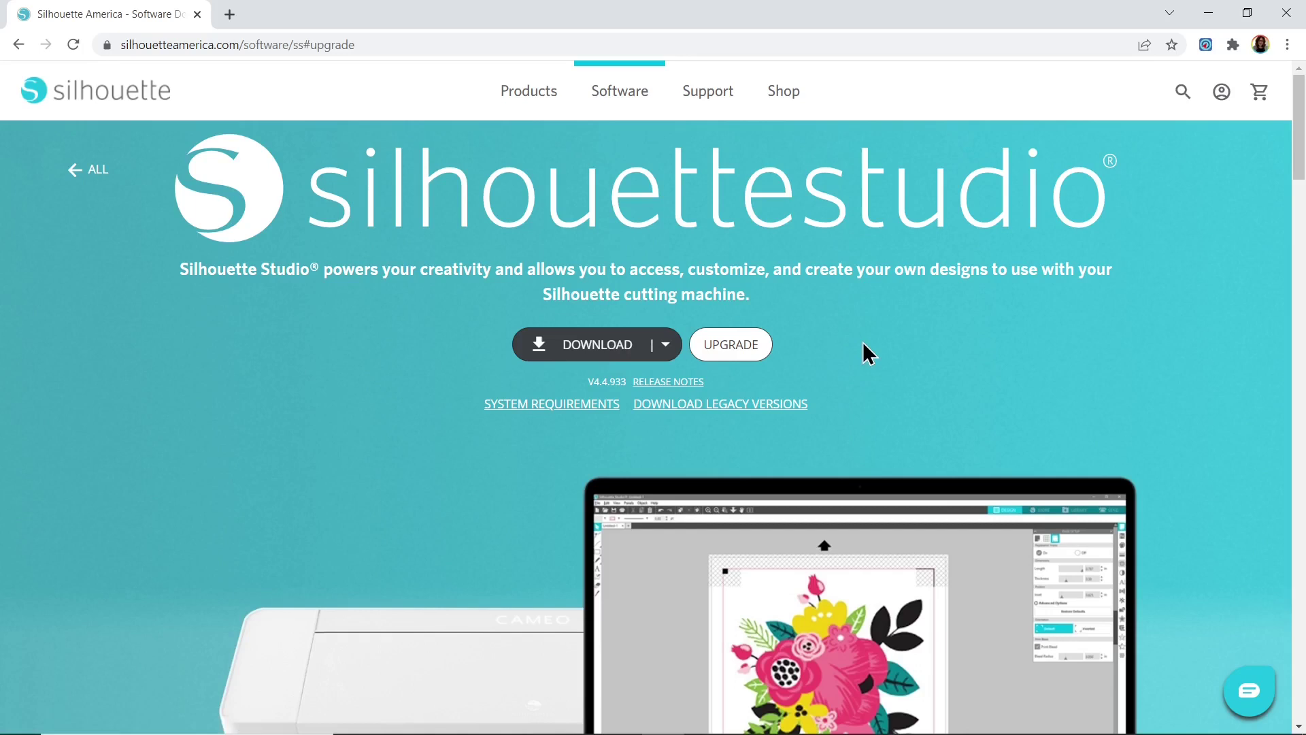
Step: Jump down the Silhouette Studio software page to the edition pricing cards via the Upgrade link
{"action": "left_click", "coordinate": [758, 344]}
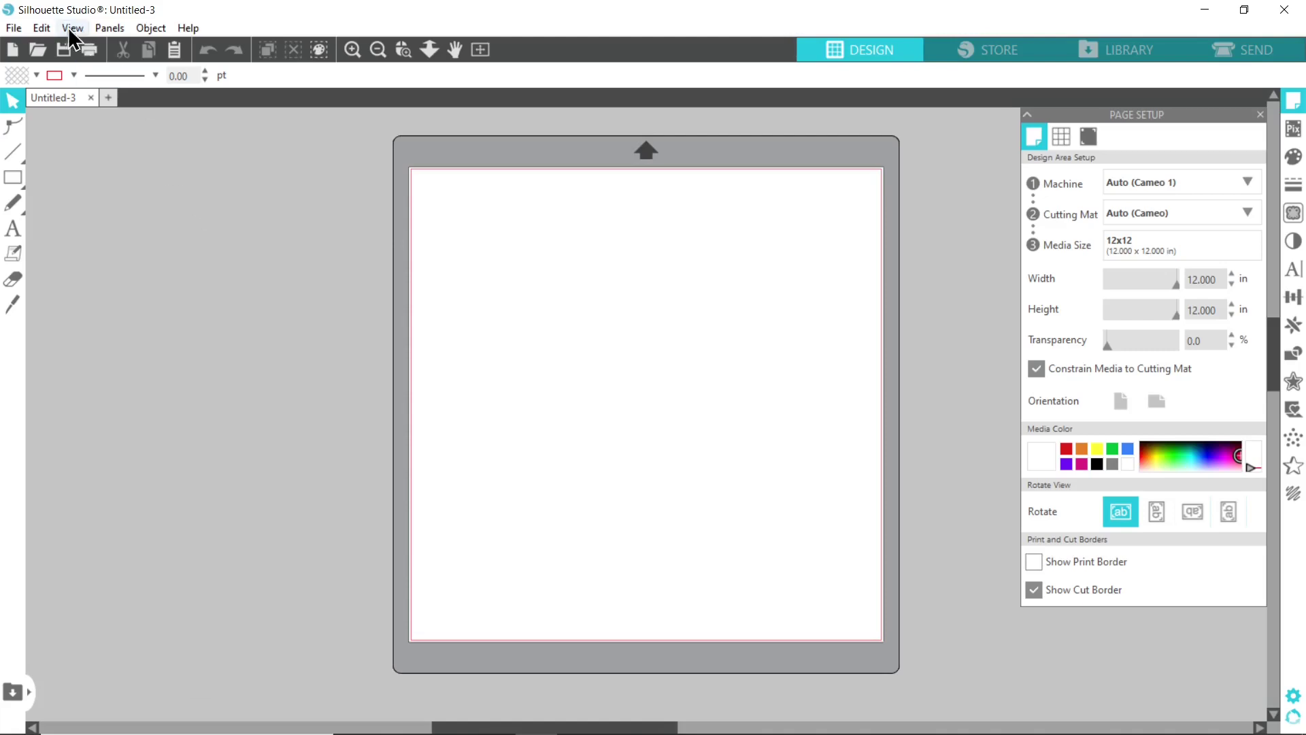
Step: Browse the Open dialog to the Red Truck _FINAL folder and pick the red truck DXF file
{"action": "left_click", "coordinate": [14, 28]}
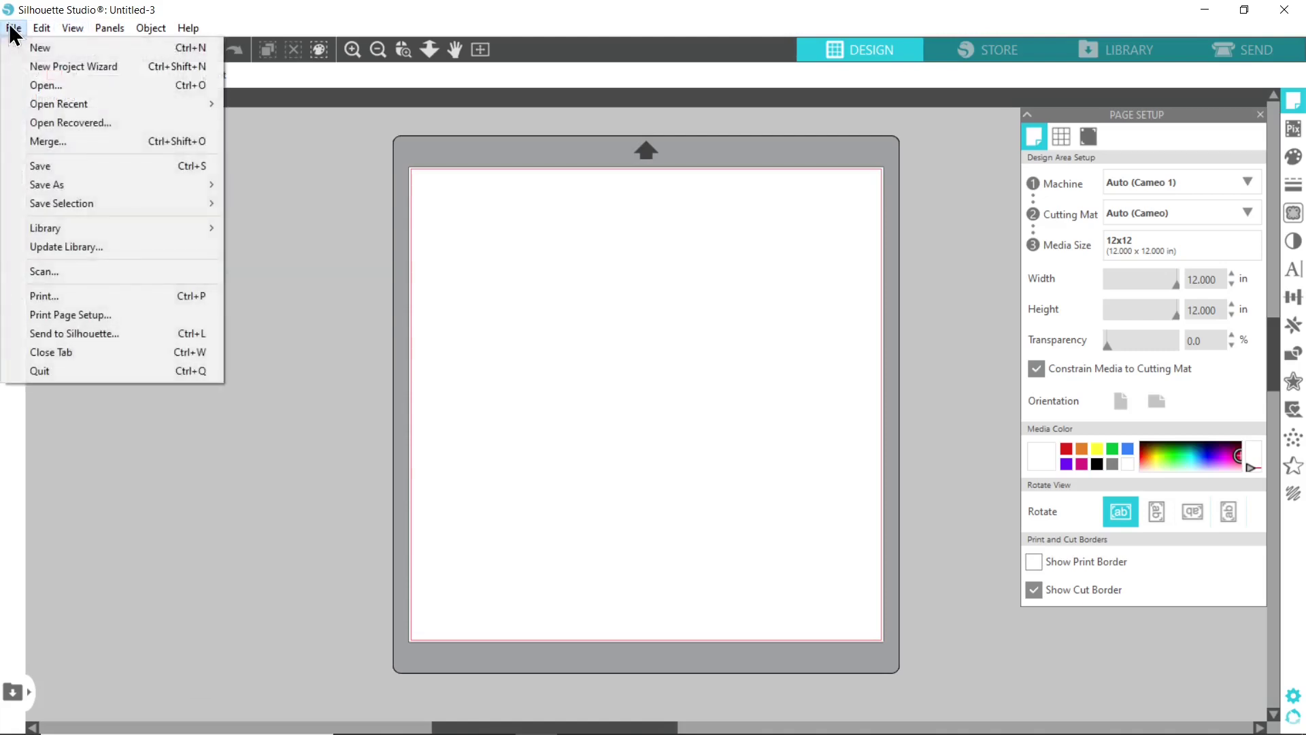
{"action": "left_click", "coordinate": [47, 81]}
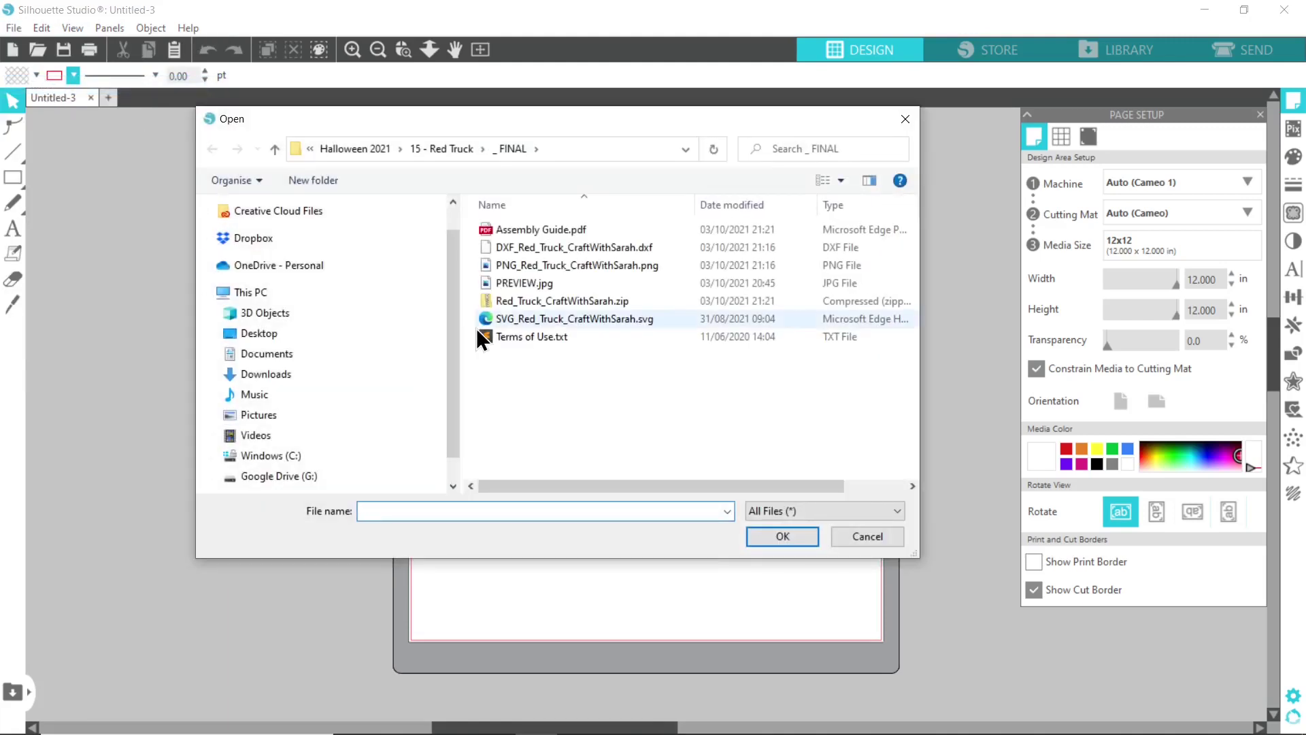
{"action": "left_click", "coordinate": [502, 247]}
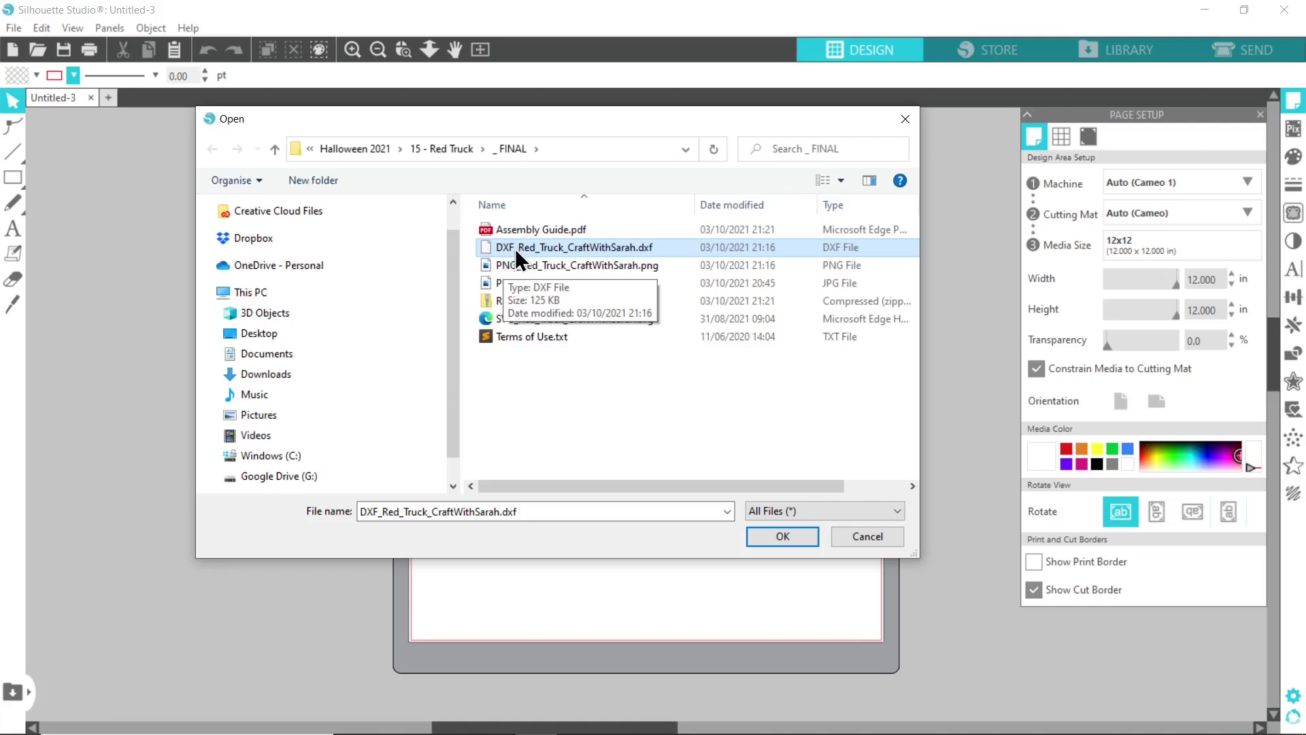
Step: Load the red truck DXF into its own tab, its outlines spread across the 12x12 mat
{"action": "double_click", "coordinate": [516, 248]}
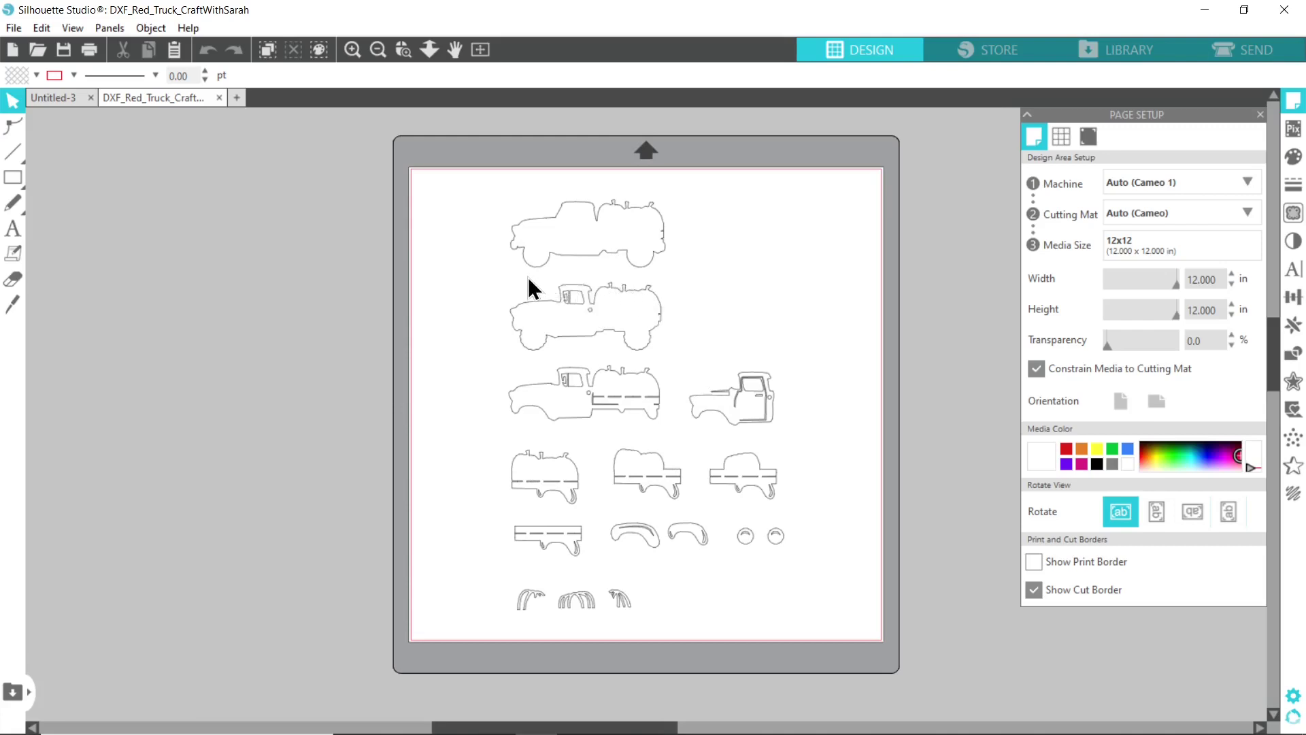
Step: Select all truck pieces, nudge them up-left, and scale them to 7.096 × 10.577 in
{"action": "left_click", "coordinate": [549, 263]}
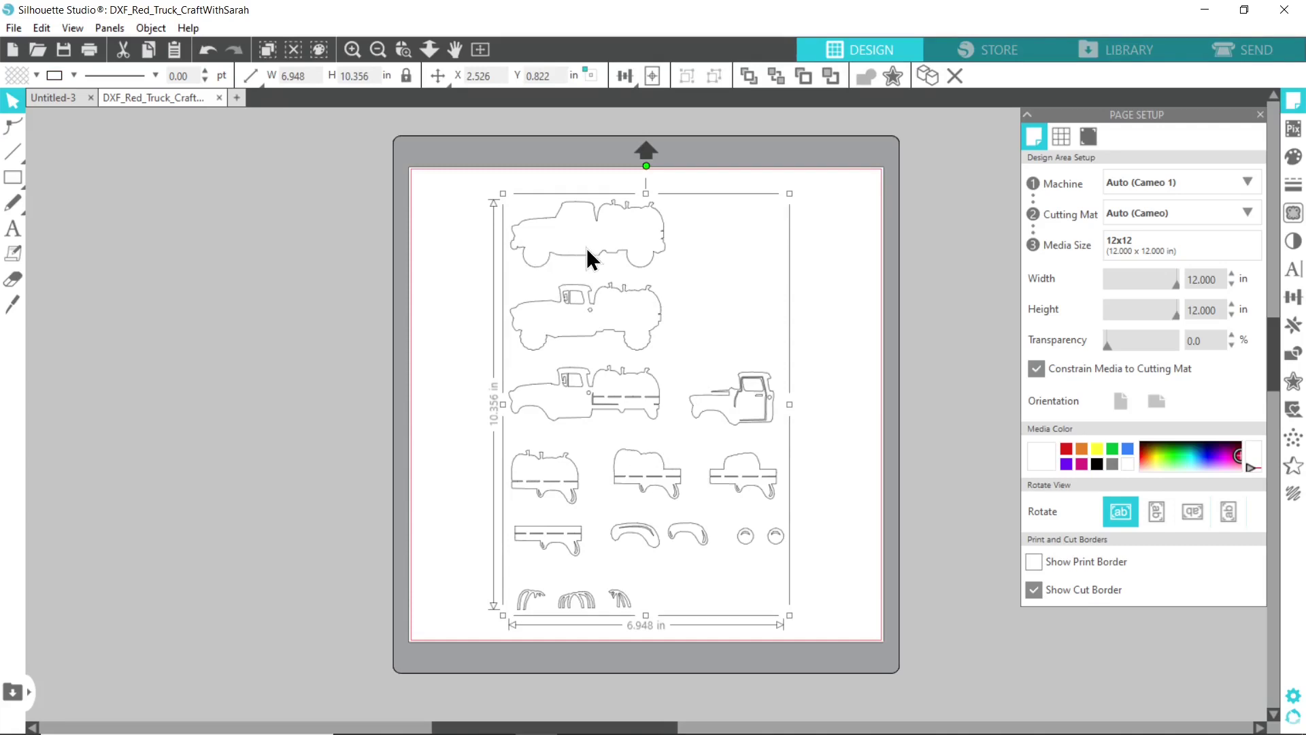
{"action": "mouse_move", "coordinate": [587, 248]}
{"action": "left_mouse_down"}
{"action": "mouse_move", "coordinate": [554, 255]}
{"action": "mouse_move", "coordinate": [586, 253]}
{"action": "left_mouse_up"}
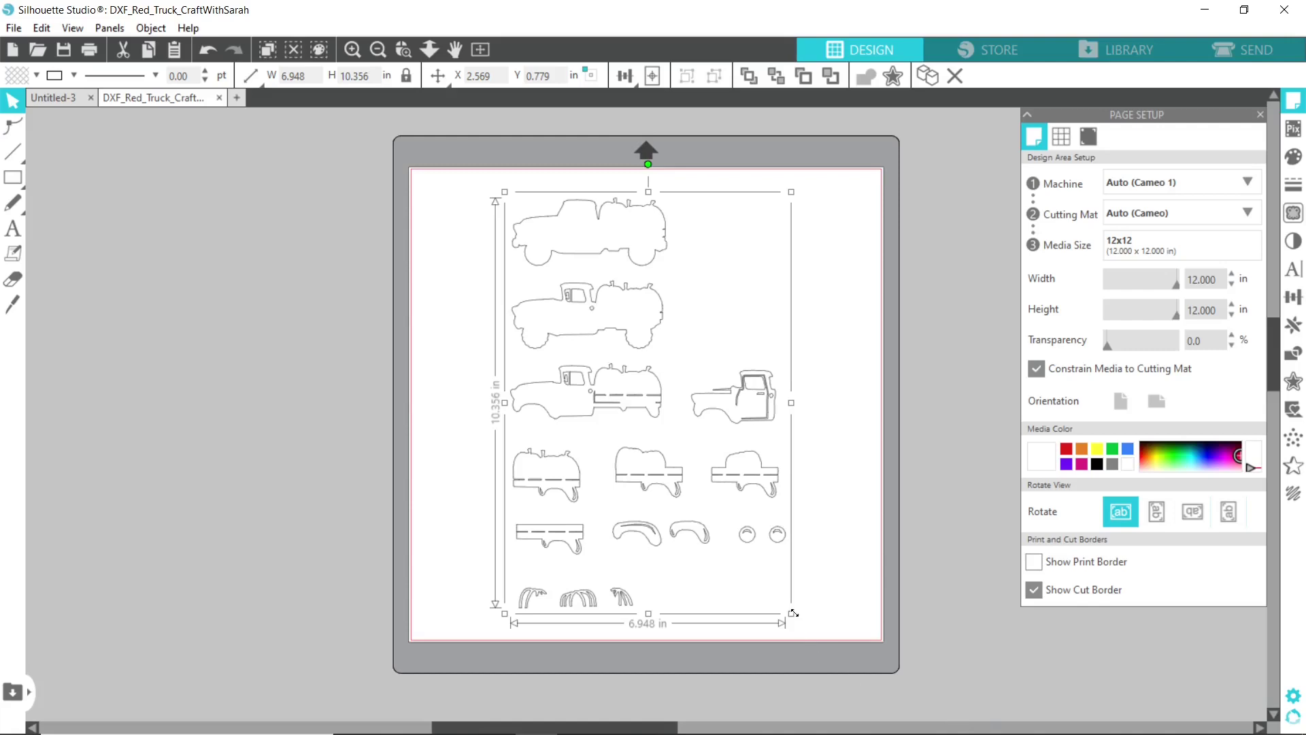
{"action": "left_click_drag", "start_coordinate": [794, 620], "coordinate": [773, 575]}
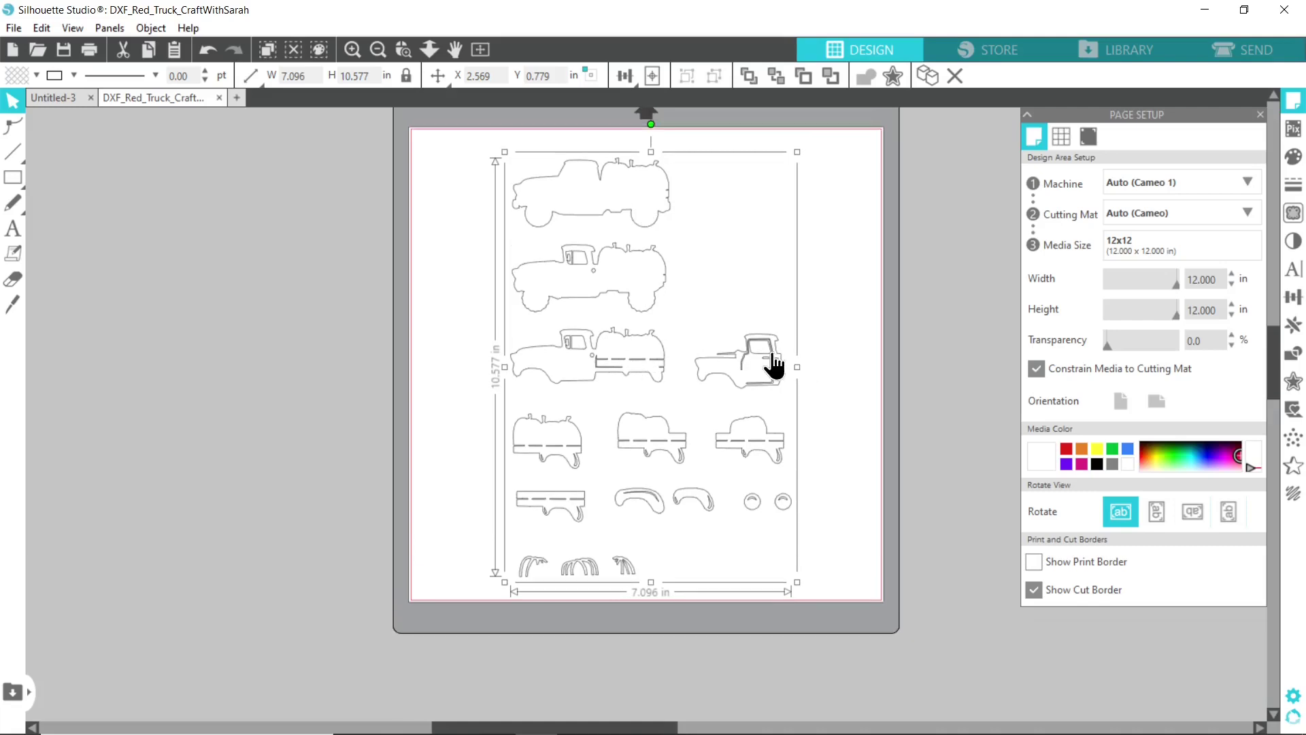
Step: Release the compound path so the truck outlines become separate shapes
{"action": "right_click", "coordinate": [634, 258]}
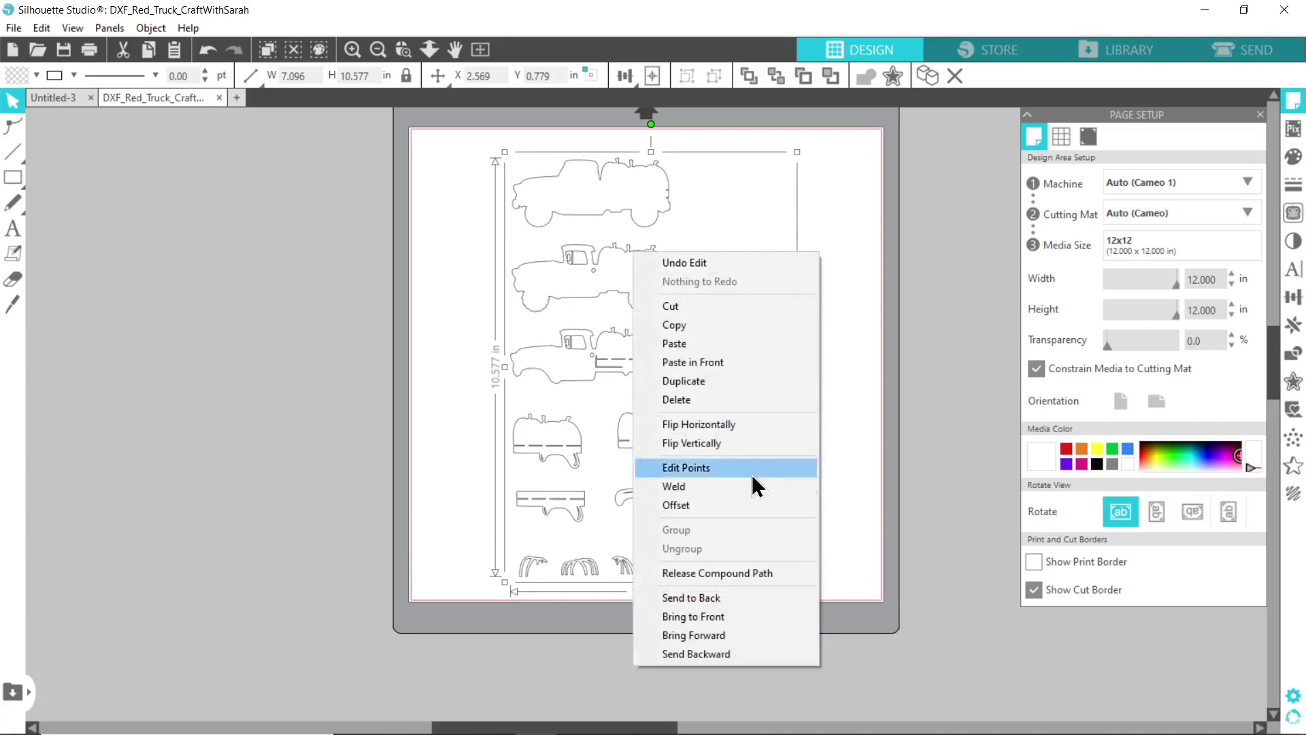
{"action": "left_click", "coordinate": [744, 572]}
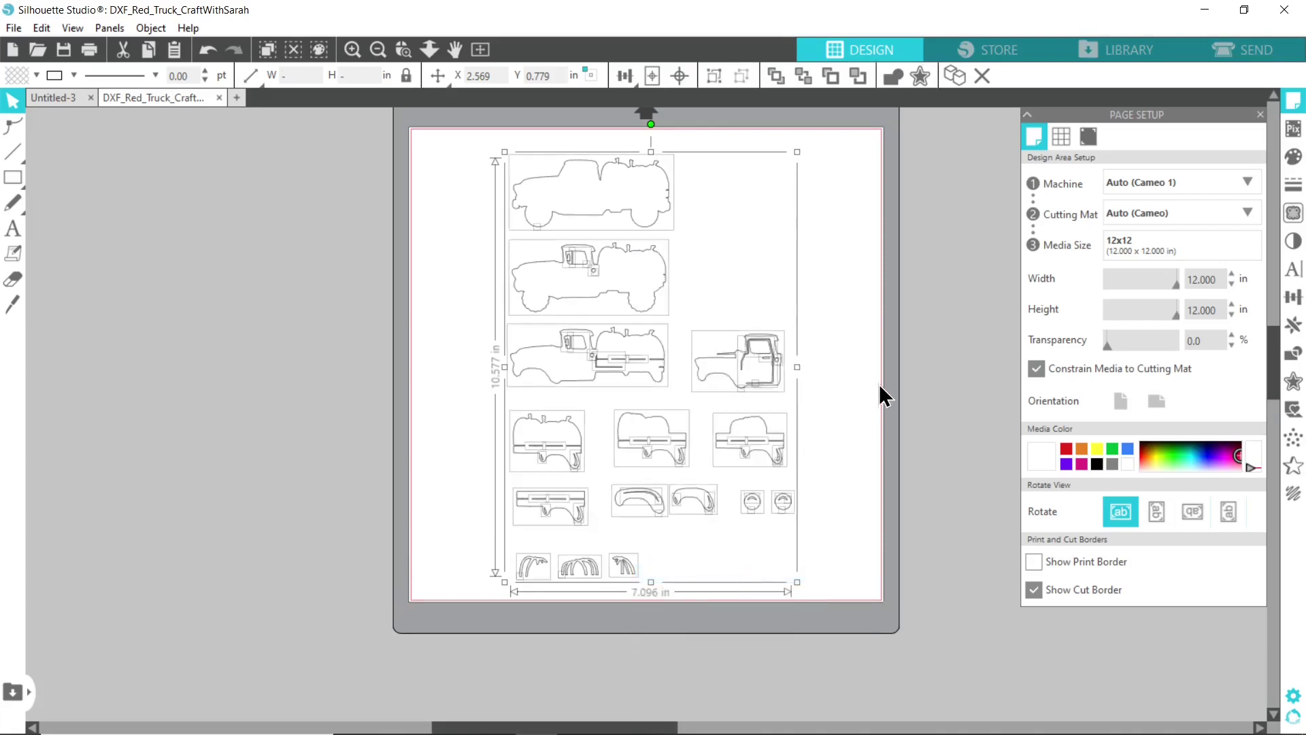
{"action": "left_click", "coordinate": [852, 357]}
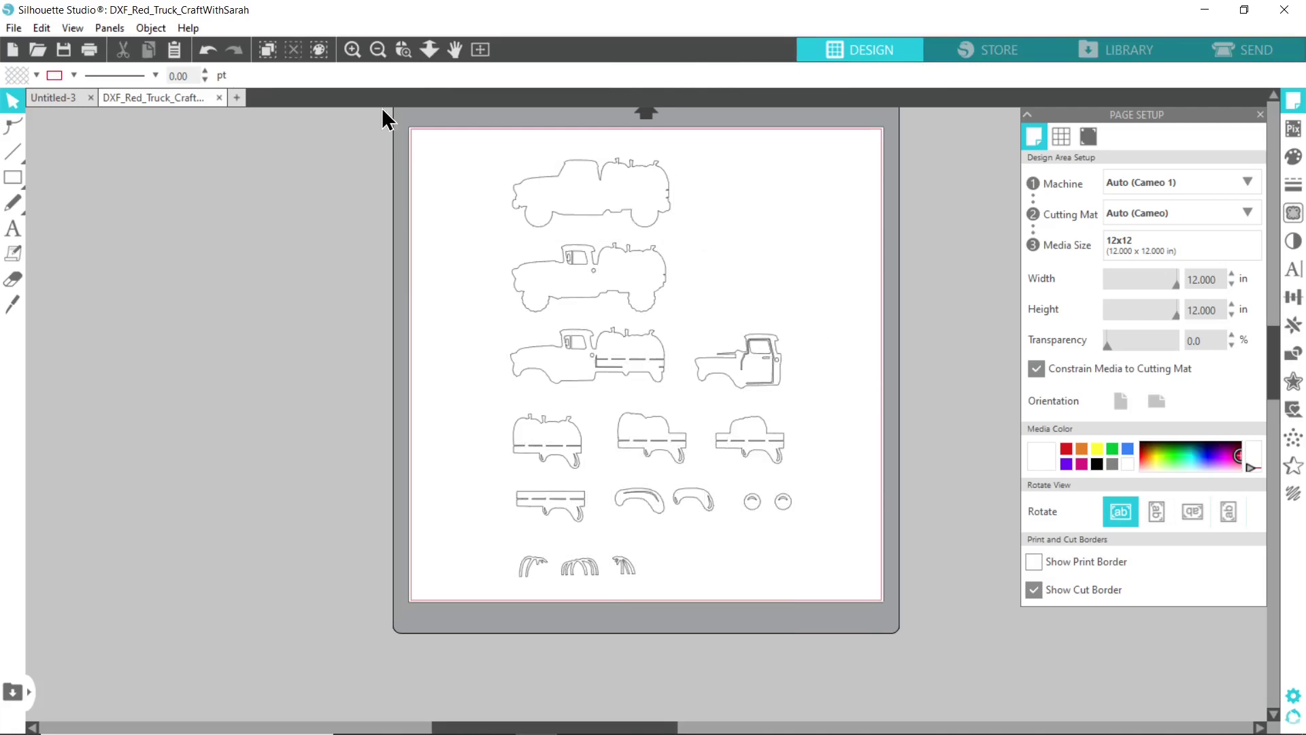
Step: Zoom in and test-move the truck body pieces, then undo to restore their original positions
{"action": "left_click", "coordinate": [353, 49]}
{"action": "left_click", "coordinate": [353, 49]}
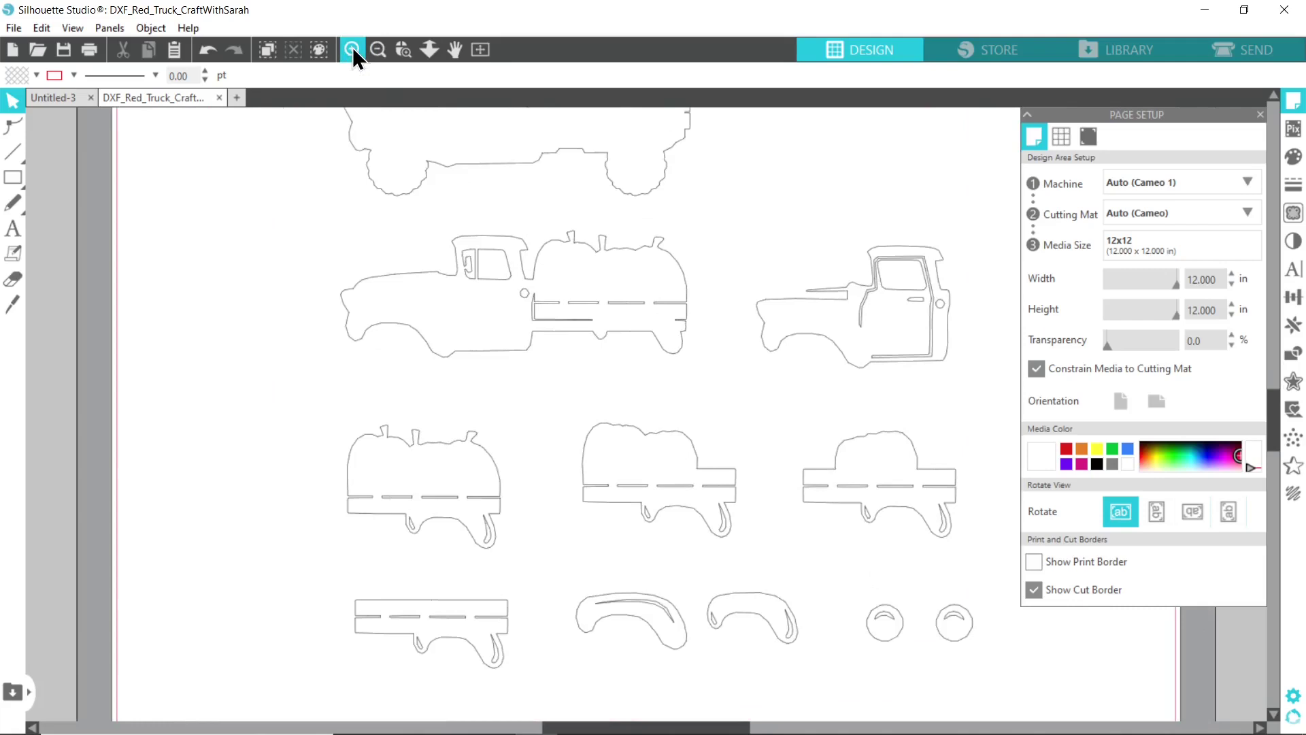
{"action": "left_click_drag", "start_coordinate": [578, 257], "coordinate": [656, 279]}
{"action": "left_click", "coordinate": [586, 243]}
{"action": "left_click_drag", "start_coordinate": [530, 361], "coordinate": [251, 343]}
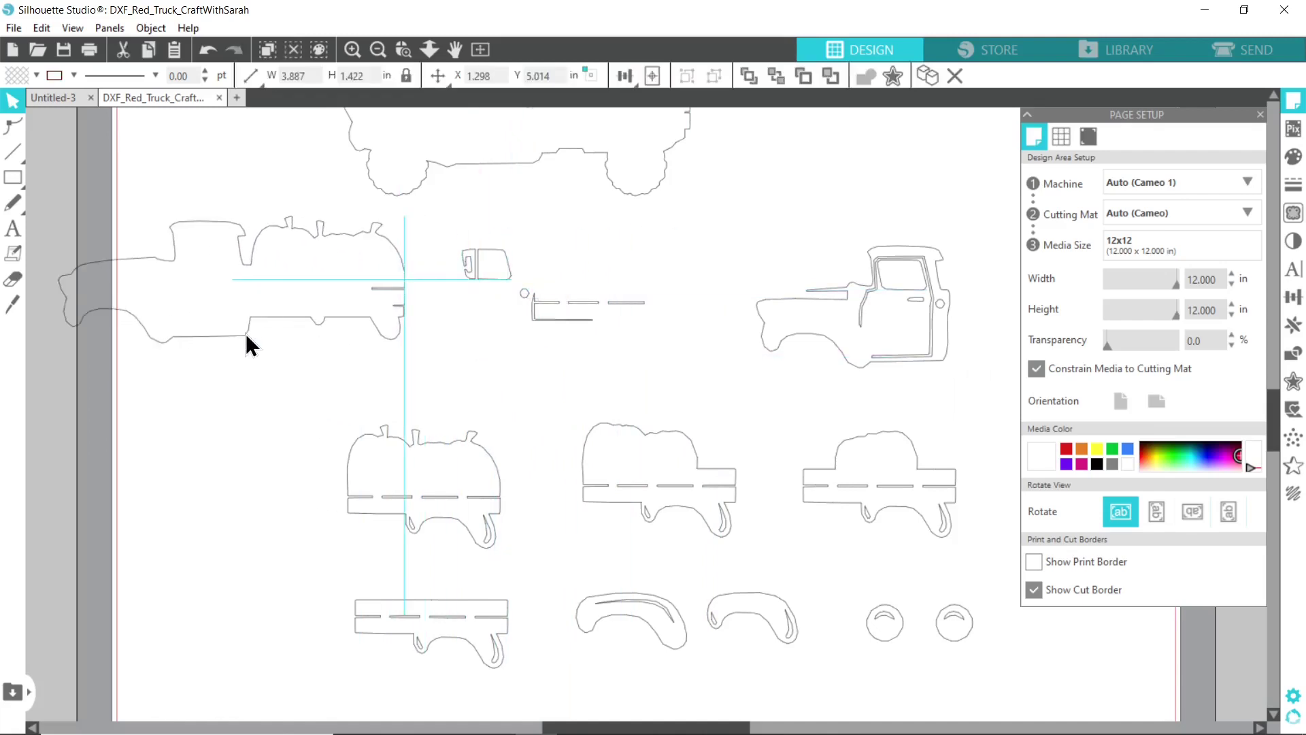
{"action": "left_click", "coordinate": [562, 277]}
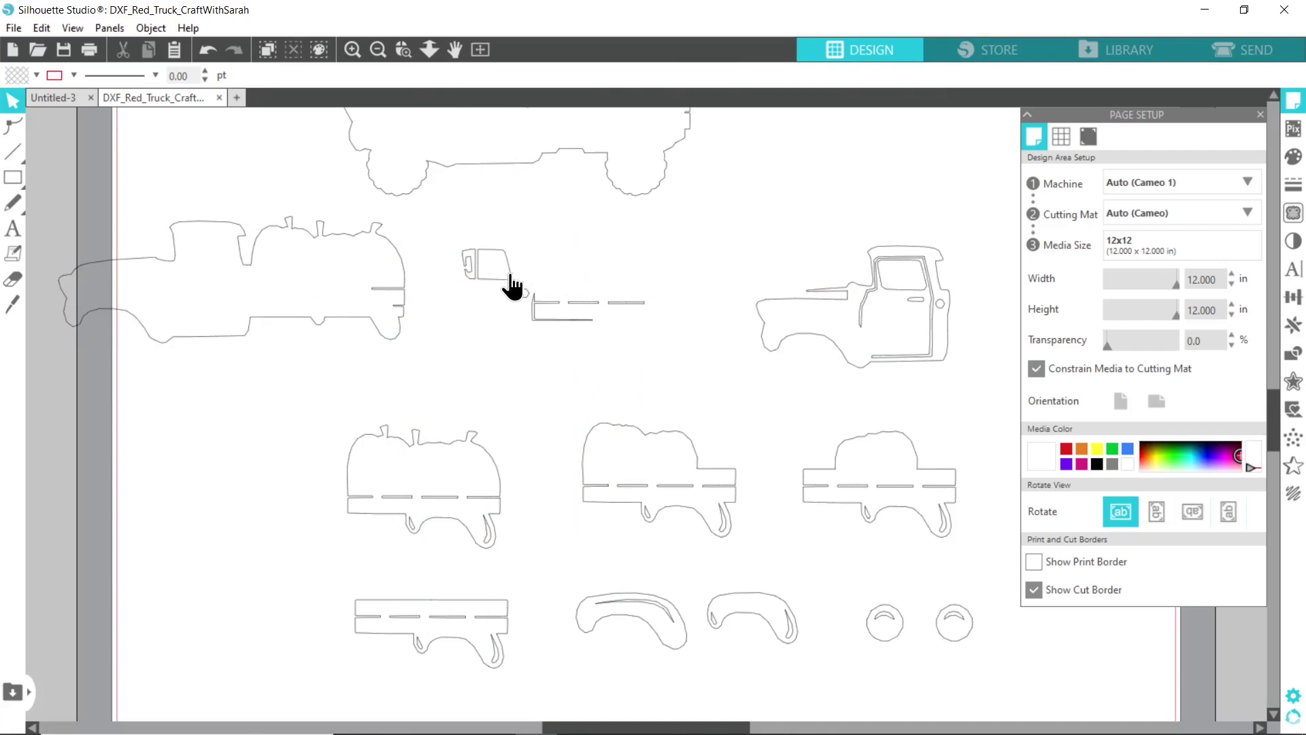
{"action": "key", "text": "ctrl+z"}
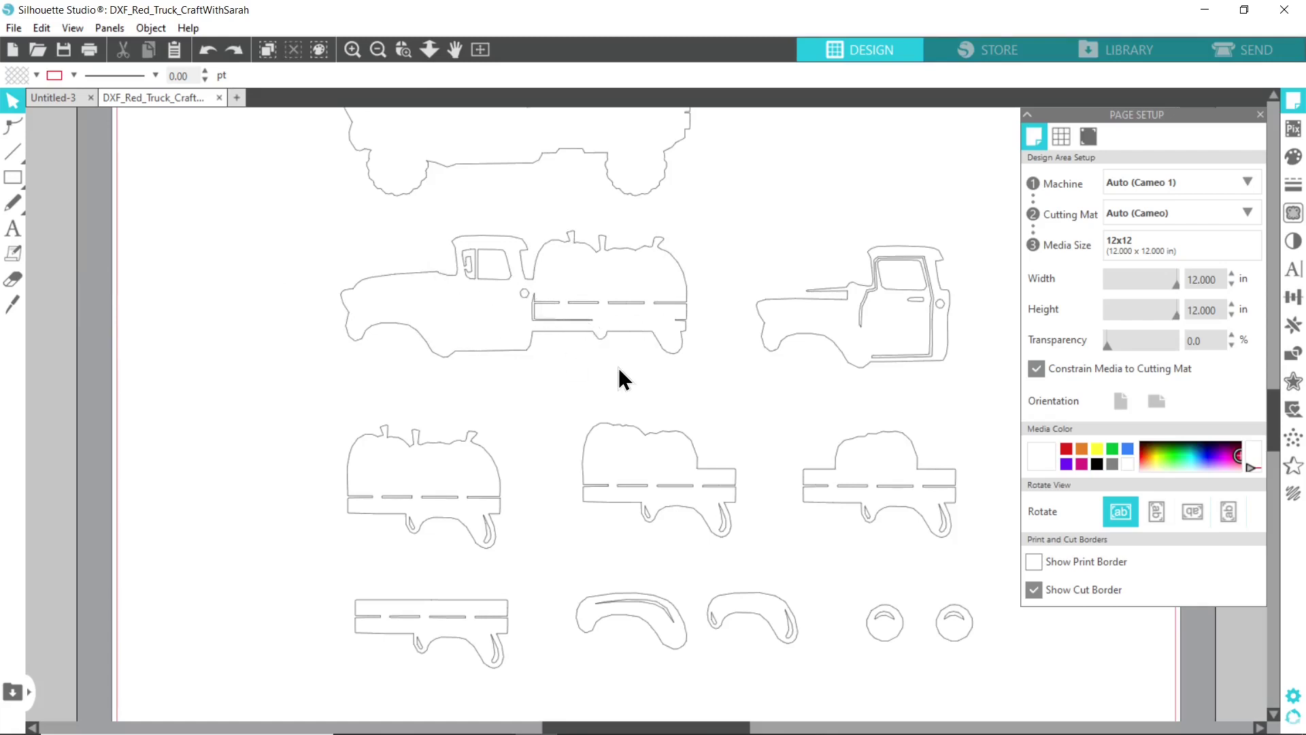
Step: Raise the top truck slightly higher on the mat
{"action": "scroll", "coordinate": [462, 299], "scroll_direction": "up", "scroll_amount": 3}
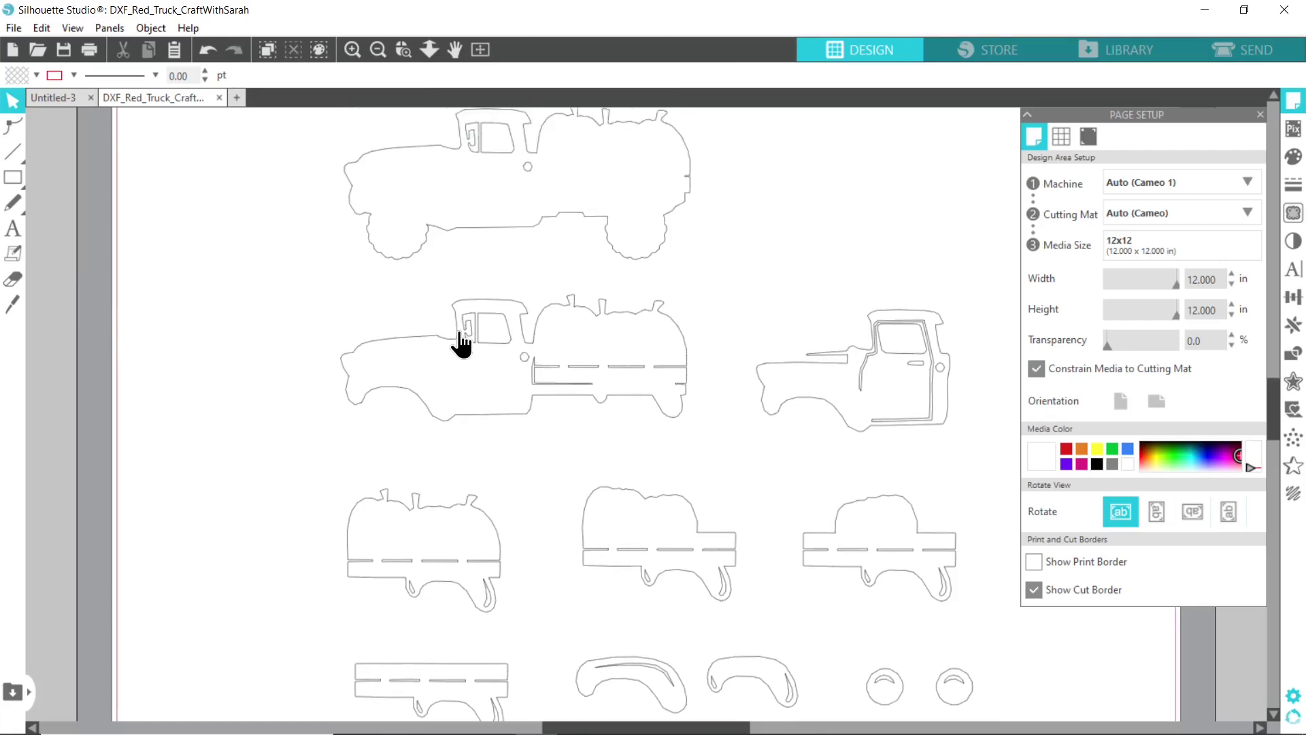
{"action": "scroll", "coordinate": [463, 349], "scroll_direction": "up", "scroll_amount": 8}
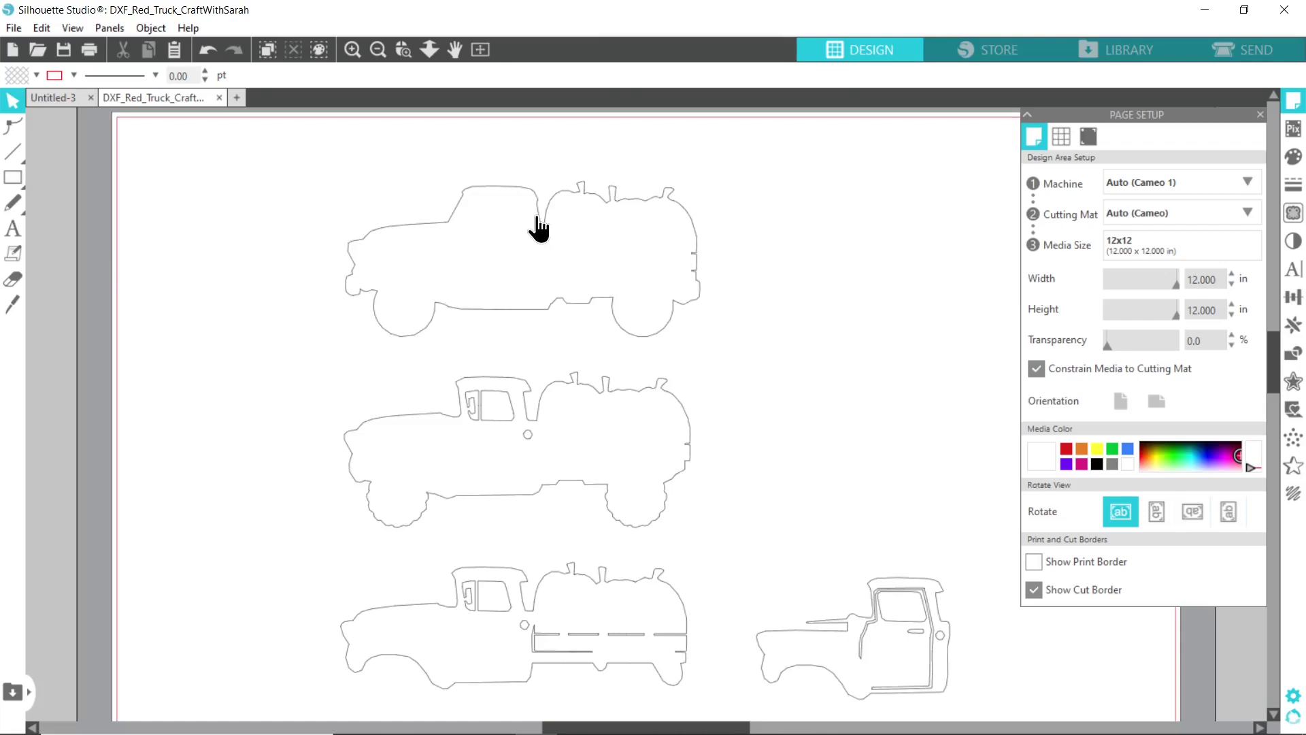
{"action": "left_click_drag", "start_coordinate": [539, 225], "coordinate": [517, 192]}
{"action": "left_click", "coordinate": [277, 268]}
{"action": "scroll", "coordinate": [277, 268], "scroll_direction": "down", "scroll_amount": 1}
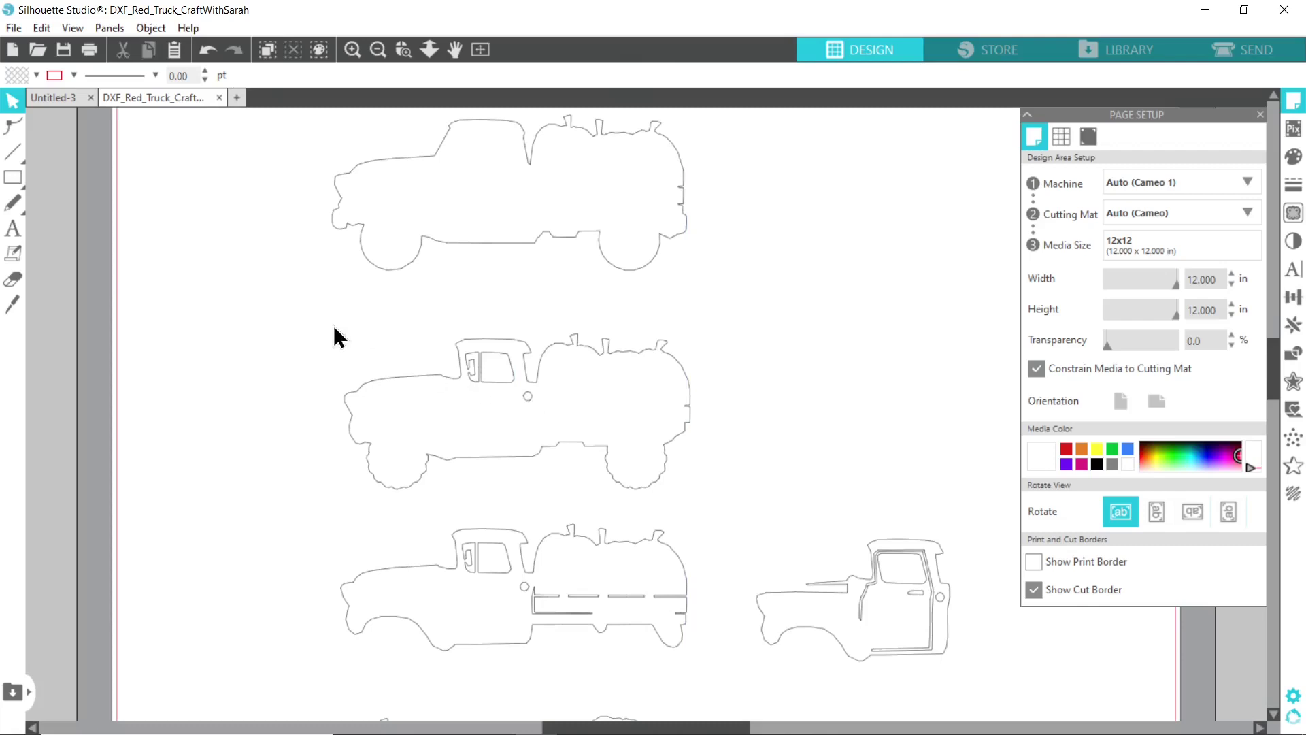
Step: Group the middle truck's parts into one piece and shift it slightly left
{"action": "left_click_drag", "start_coordinate": [329, 323], "coordinate": [704, 497]}
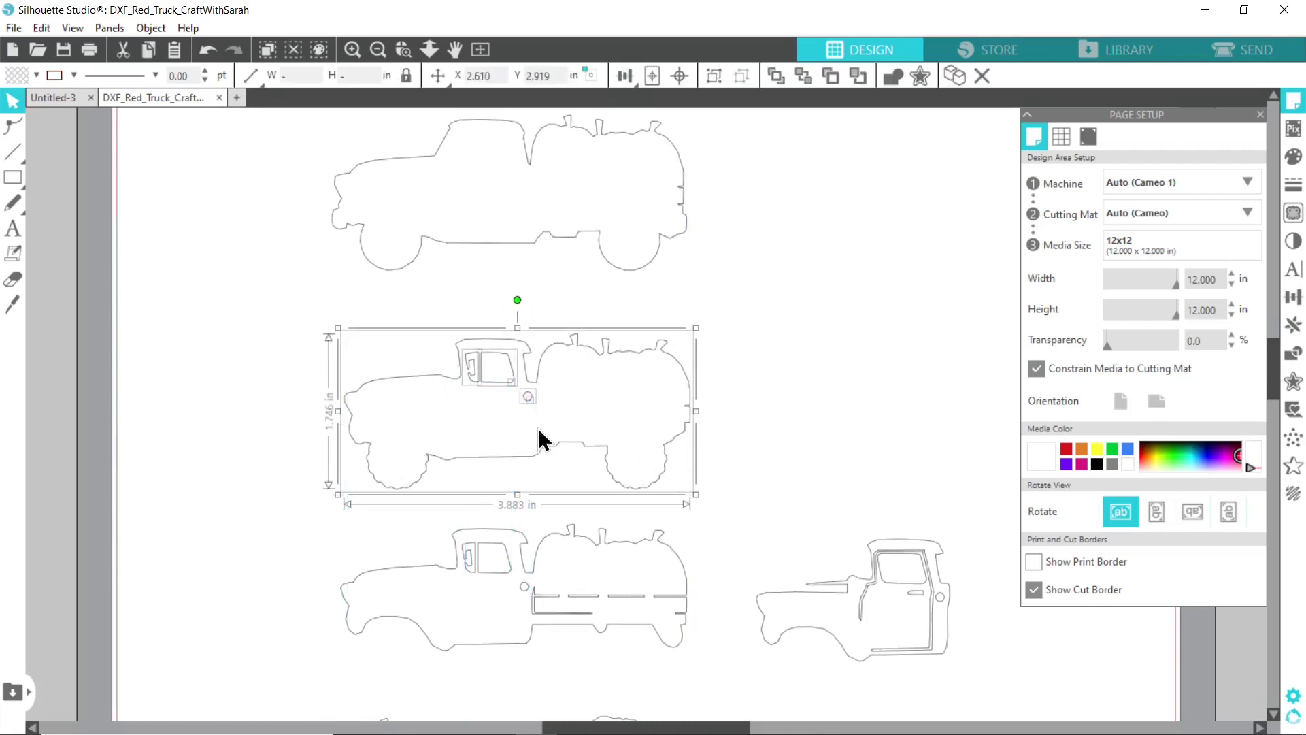
{"action": "right_click", "coordinate": [511, 387]}
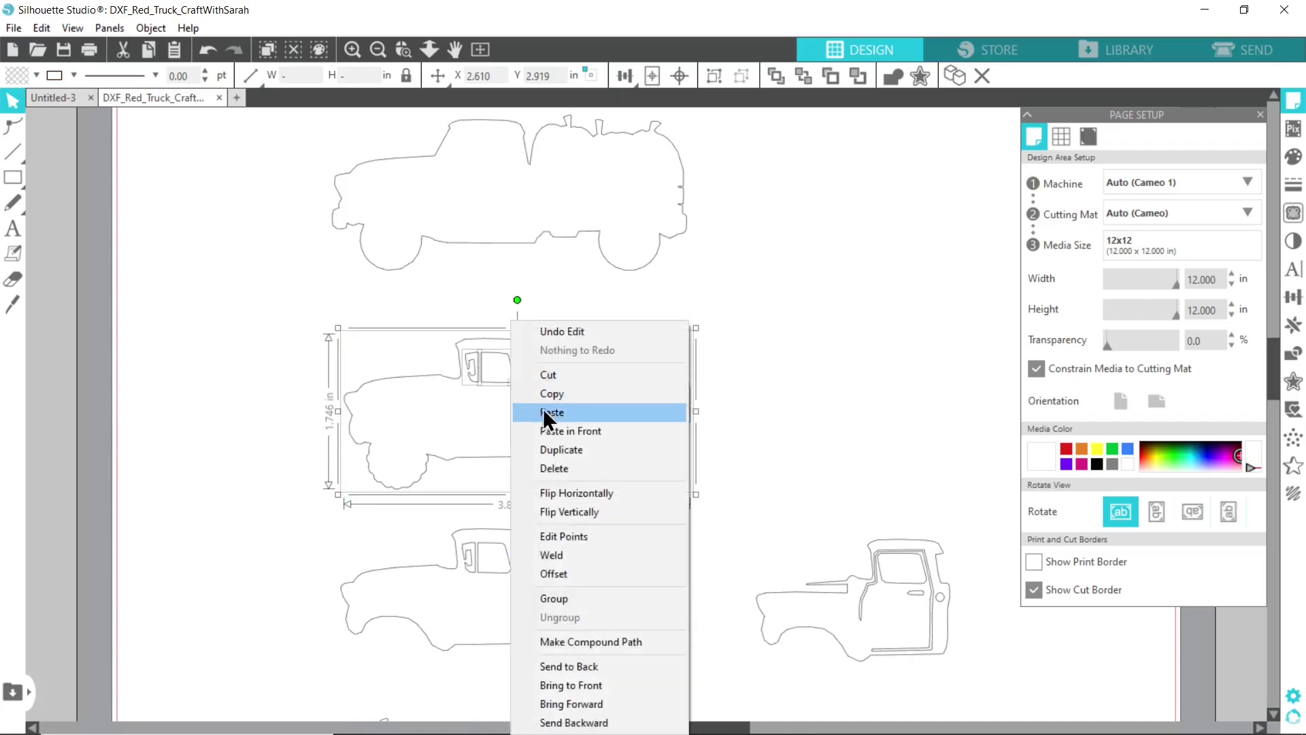
{"action": "left_click", "coordinate": [610, 599]}
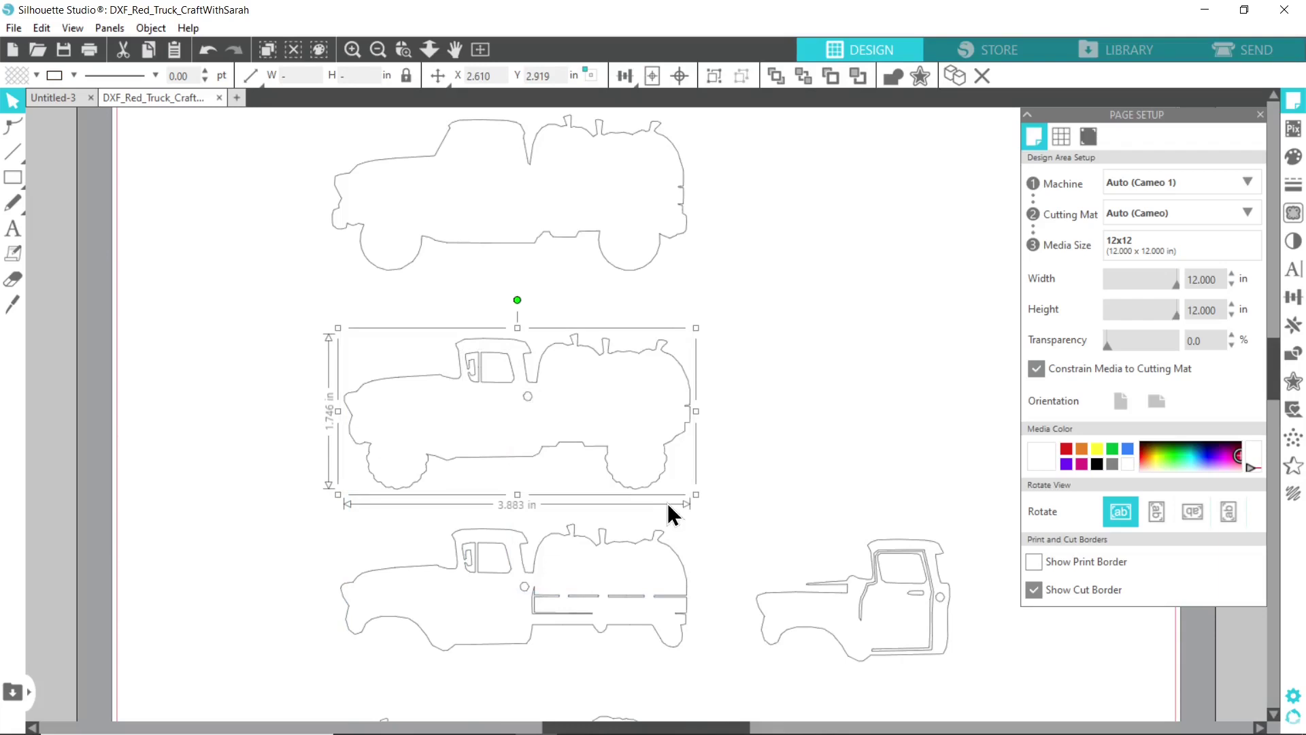
{"action": "left_click_drag", "start_coordinate": [679, 391], "coordinate": [621, 373]}
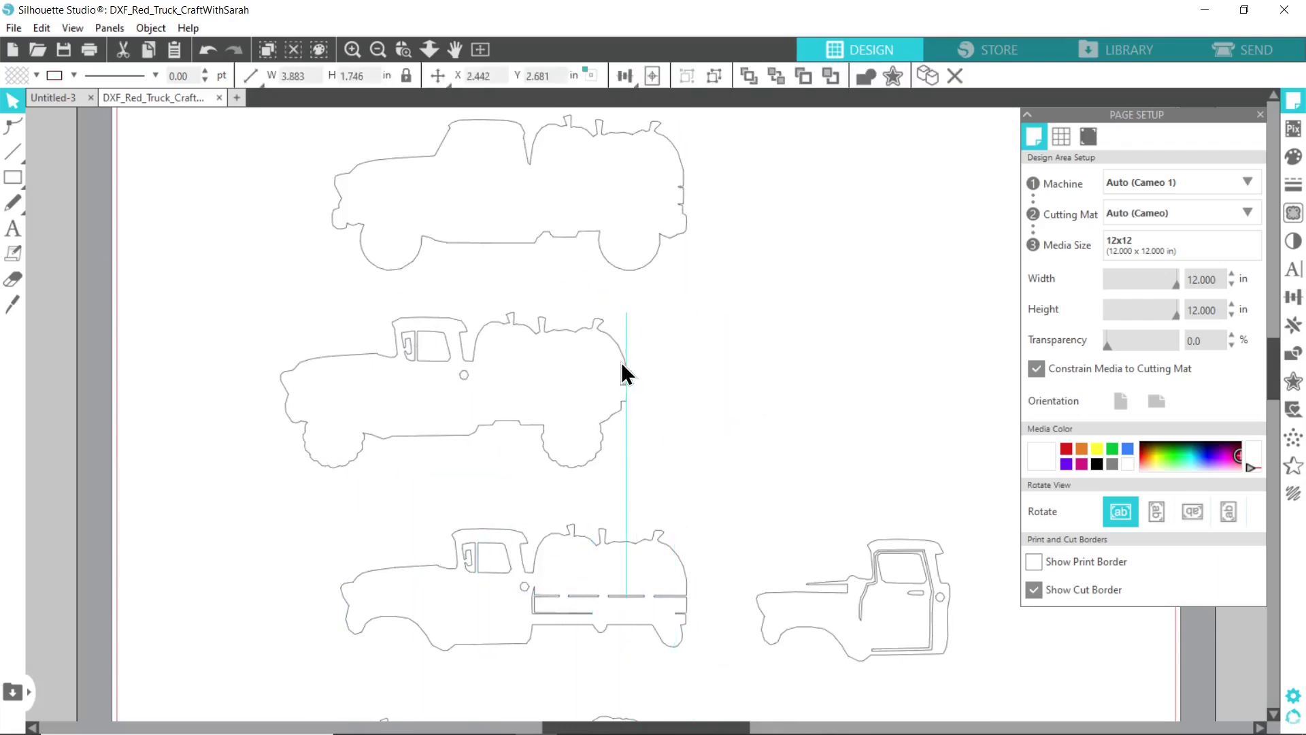
{"action": "left_click", "coordinate": [728, 389]}
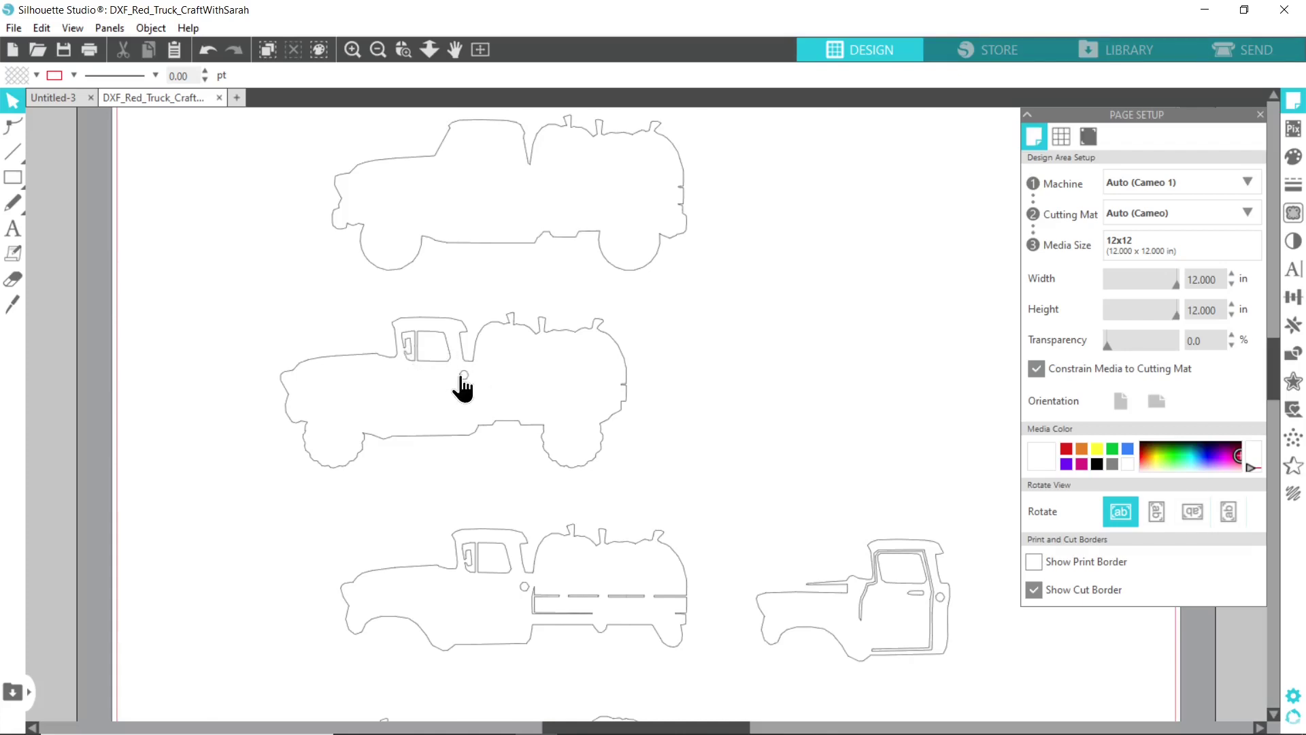
{"action": "scroll", "coordinate": [461, 389], "scroll_direction": "down", "scroll_amount": 5}
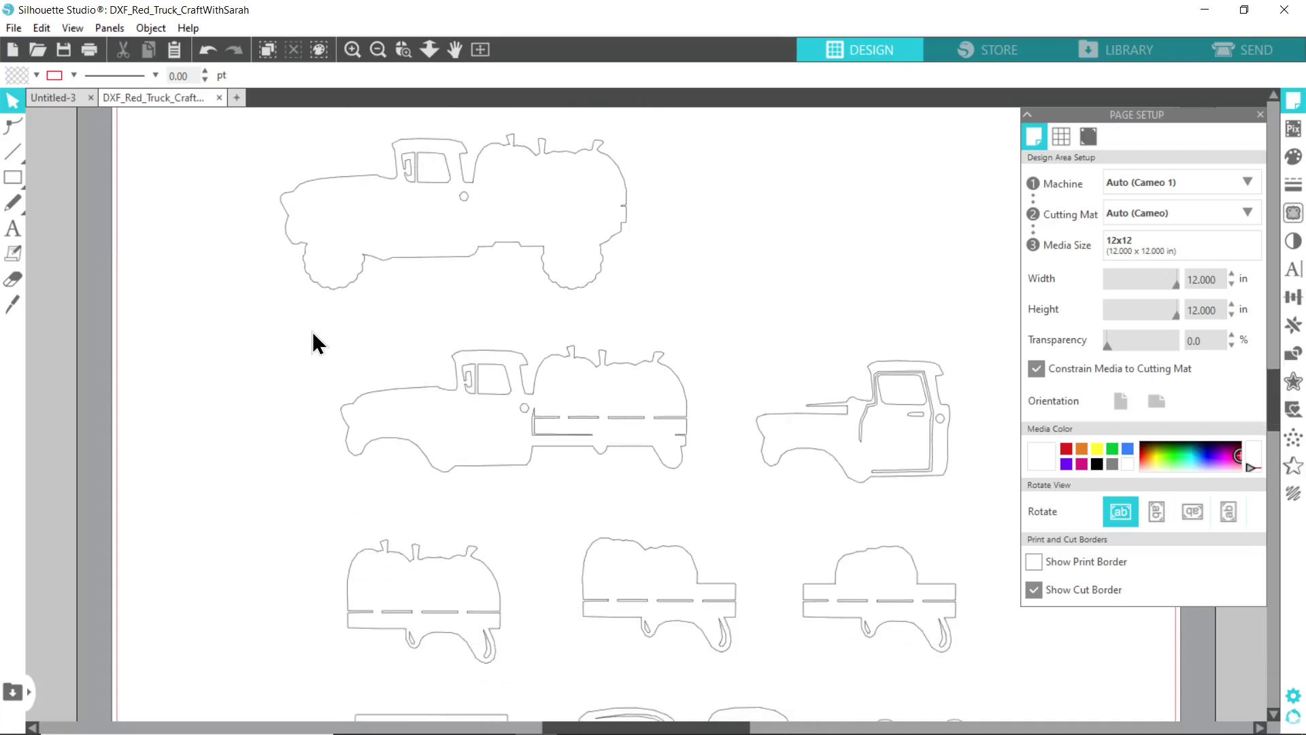
Step: Group the long truck layer's parts together
{"action": "left_click_drag", "start_coordinate": [312, 332], "coordinate": [701, 487]}
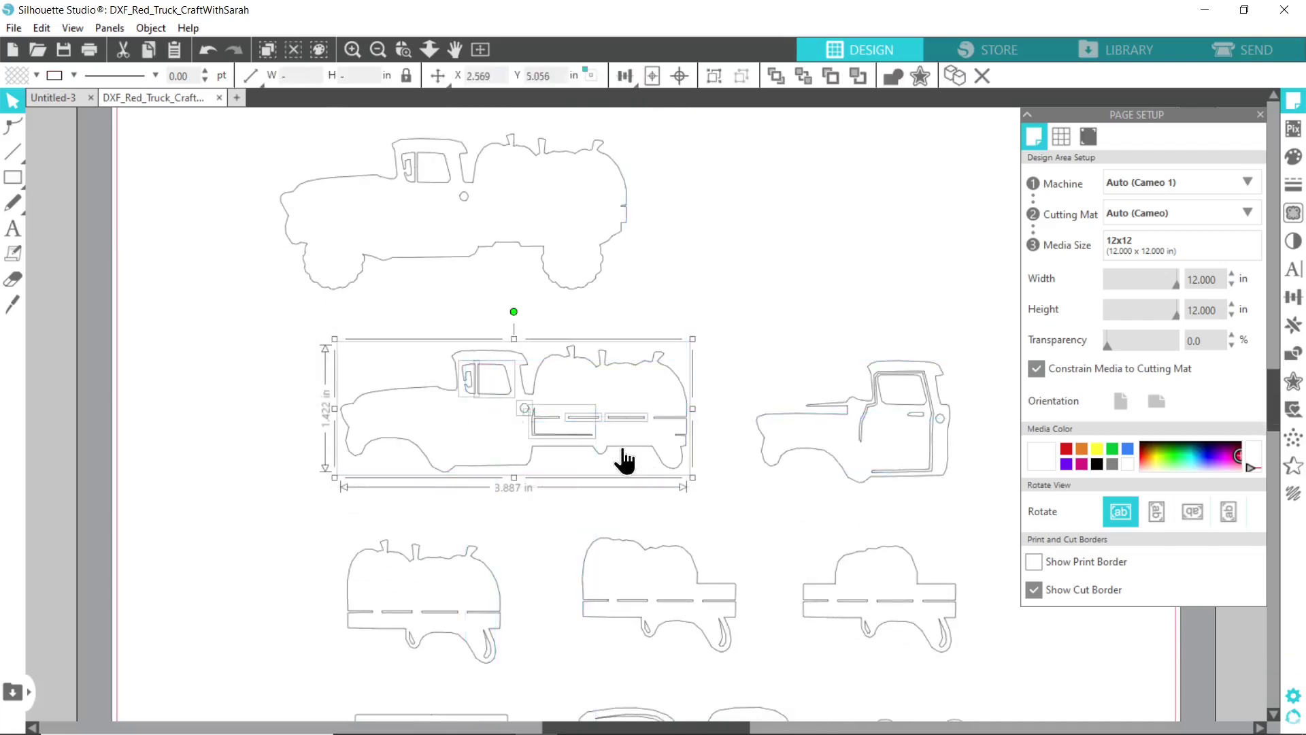
{"action": "right_click", "coordinate": [589, 415]}
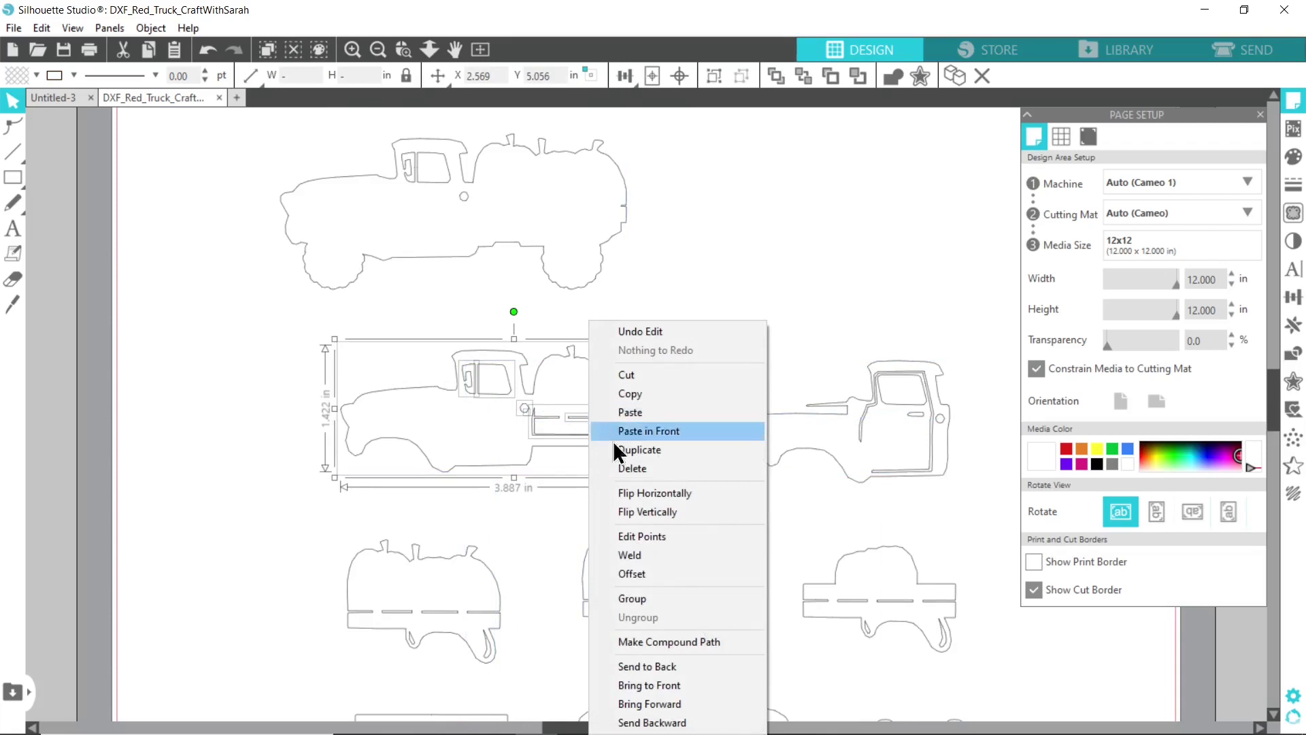
{"action": "left_click", "coordinate": [647, 599]}
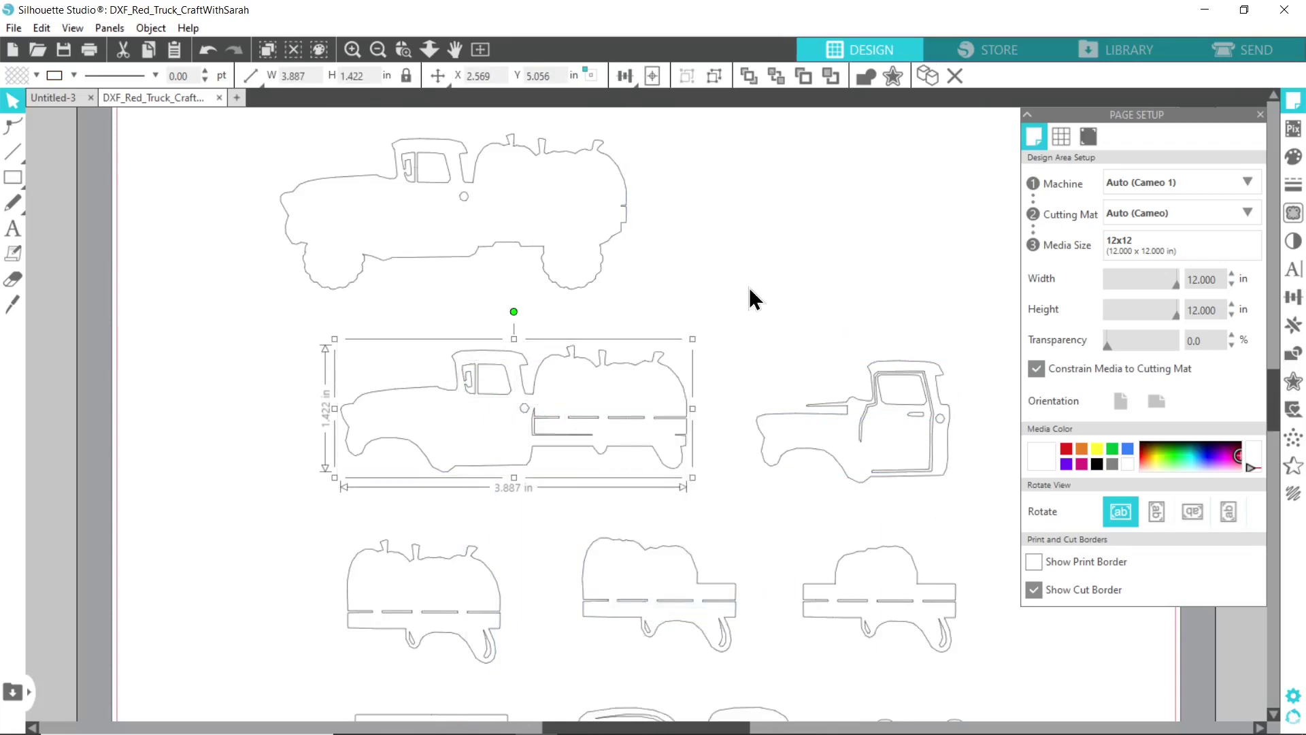
Step: Make the separate cab a compound path and move it up and to the right
{"action": "left_click_drag", "start_coordinate": [738, 289], "coordinate": [962, 506]}
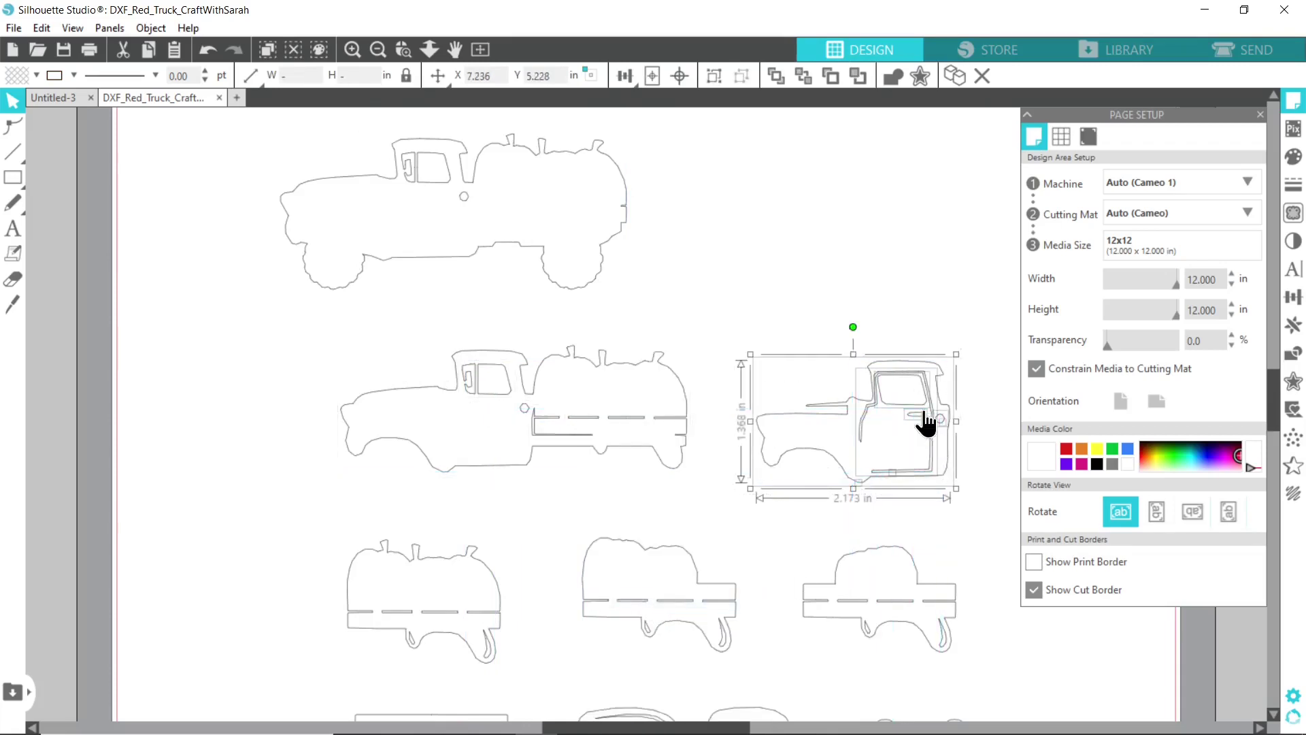
{"action": "right_click", "coordinate": [927, 420]}
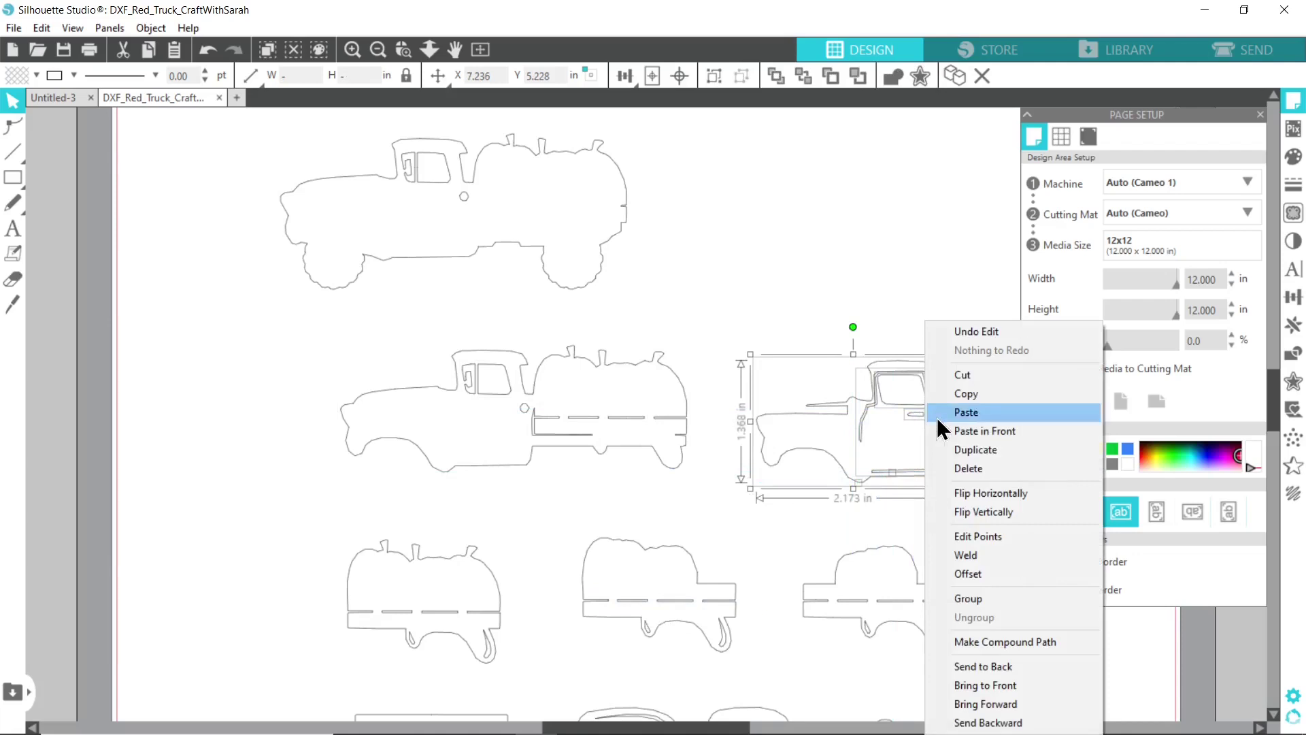
{"action": "left_click", "coordinate": [1008, 638]}
{"action": "left_click_drag", "start_coordinate": [933, 401], "coordinate": [953, 323]}
{"action": "left_click", "coordinate": [922, 453]}
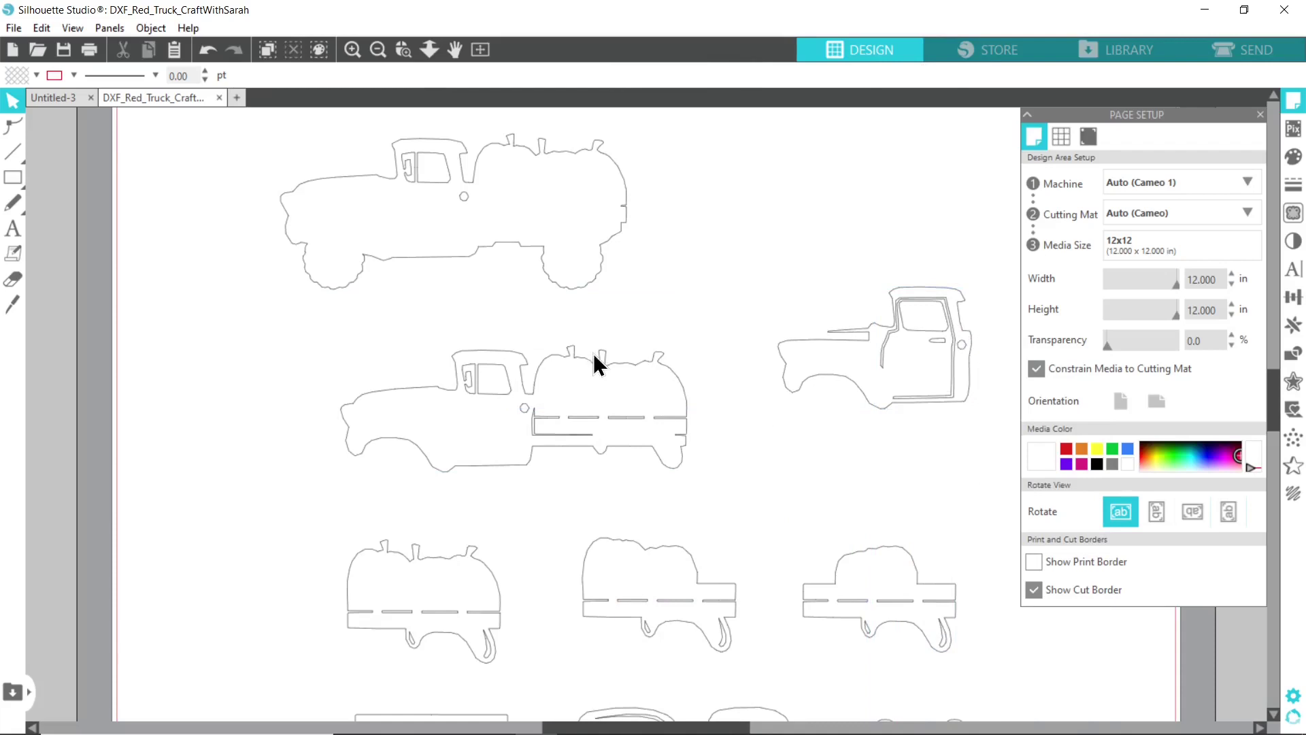
Step: Merge the middle and right truck-bed pieces with their cut lines into compound paths
{"action": "scroll", "coordinate": [408, 344], "scroll_direction": "down", "scroll_amount": 5}
{"action": "left_click_drag", "start_coordinate": [308, 255], "coordinate": [477, 373]}
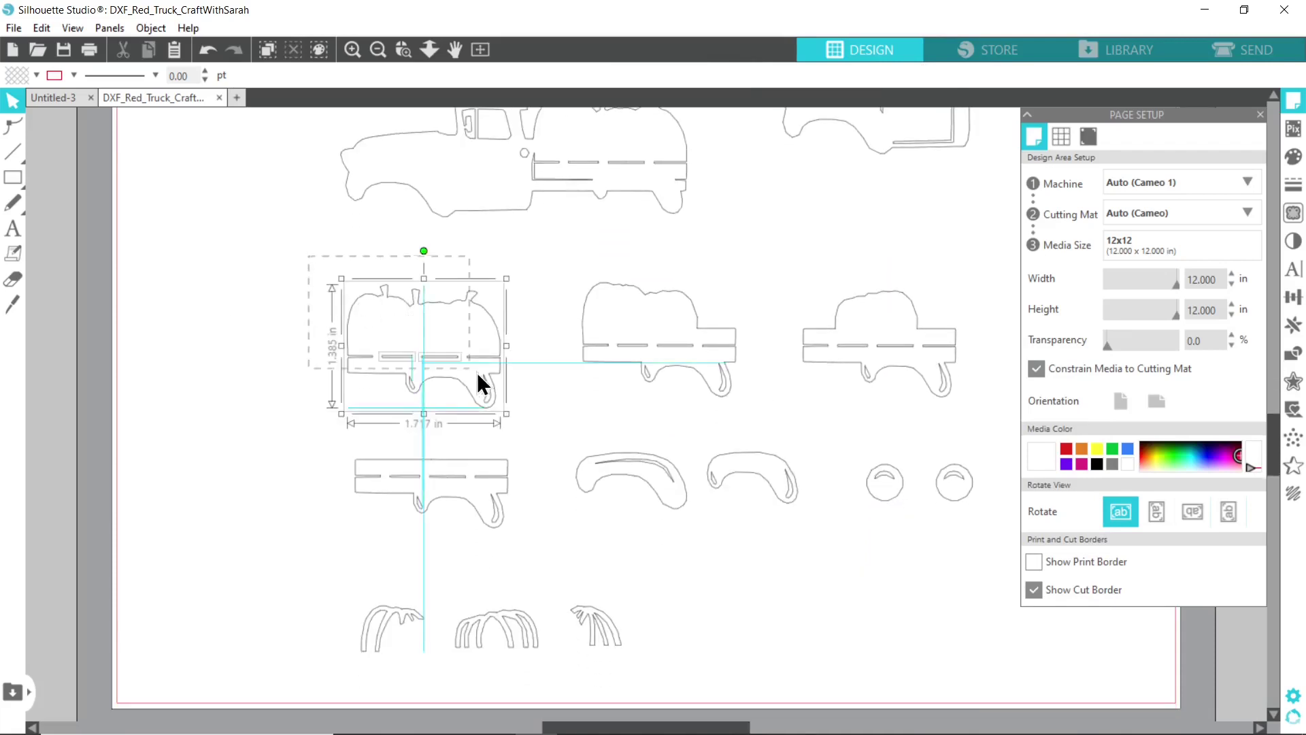
{"action": "right_click", "coordinate": [448, 345]}
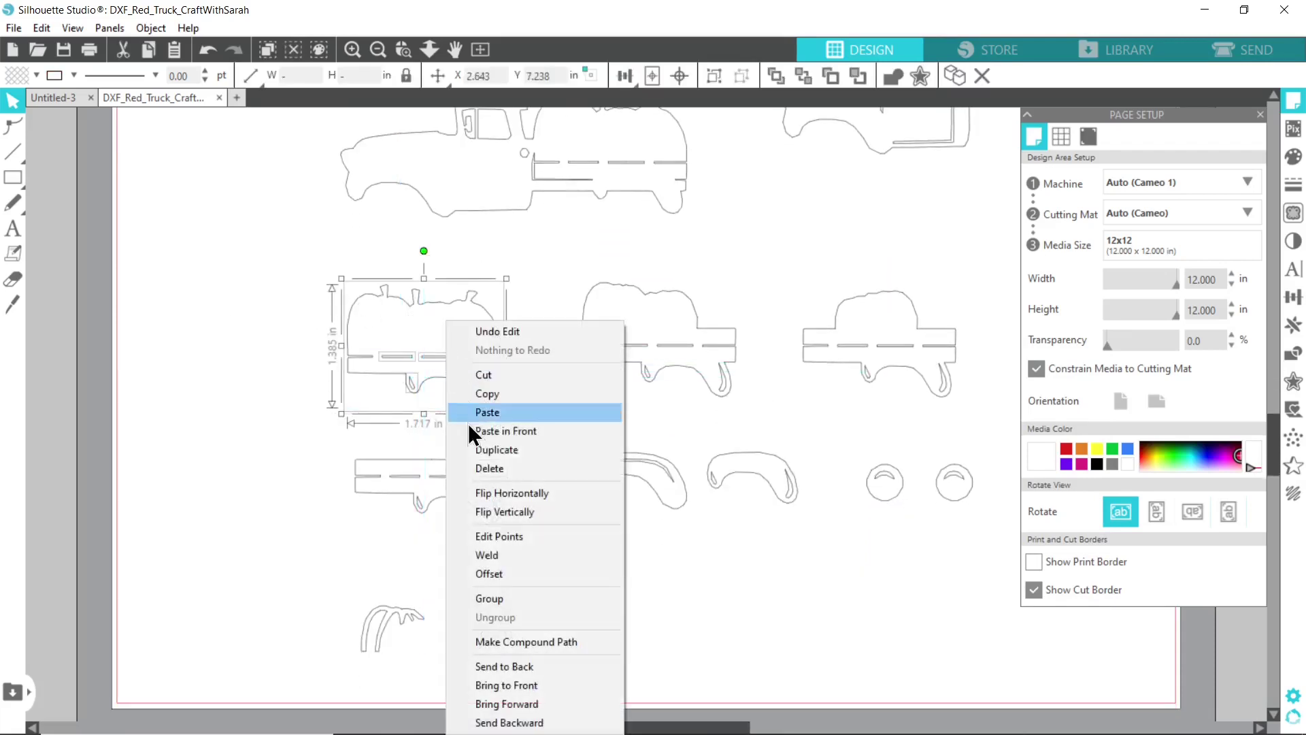
{"action": "right_click", "coordinate": [681, 344]}
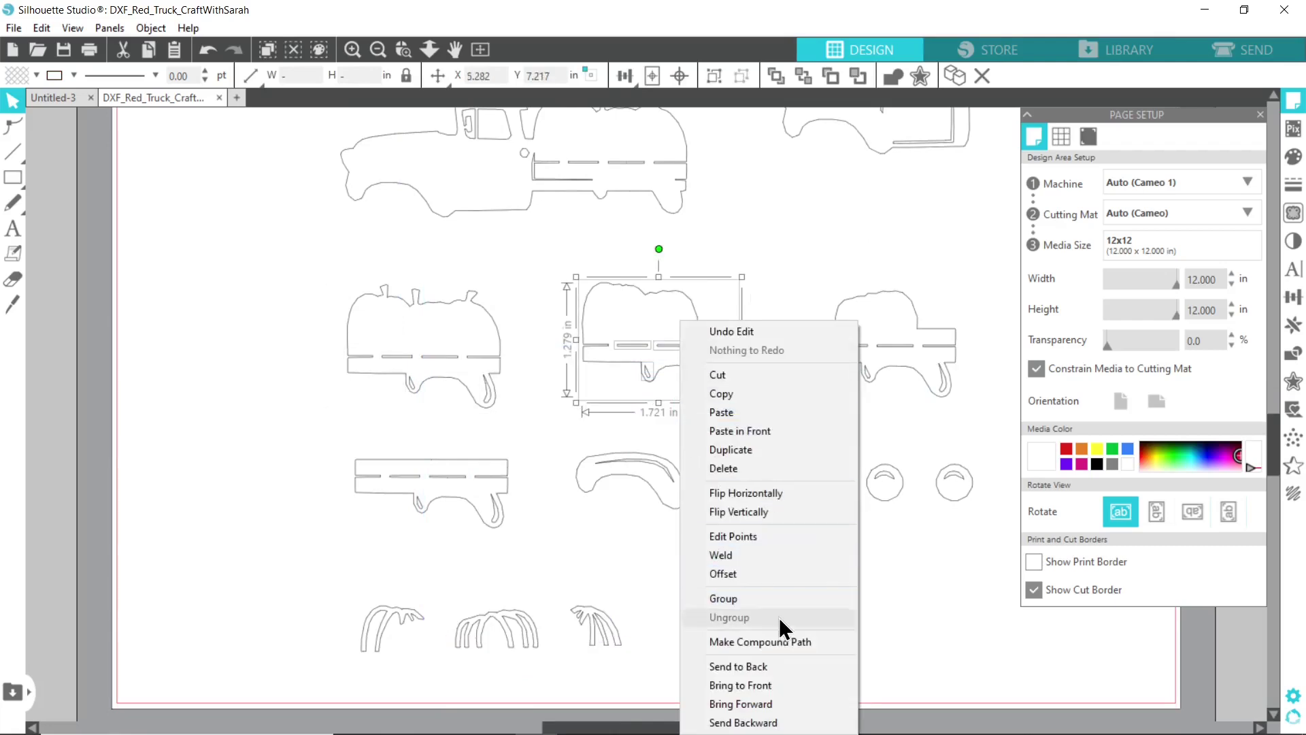
{"action": "left_click", "coordinate": [792, 641]}
{"action": "left_click_drag", "start_coordinate": [783, 232], "coordinate": [985, 420]}
{"action": "right_click", "coordinate": [905, 363]}
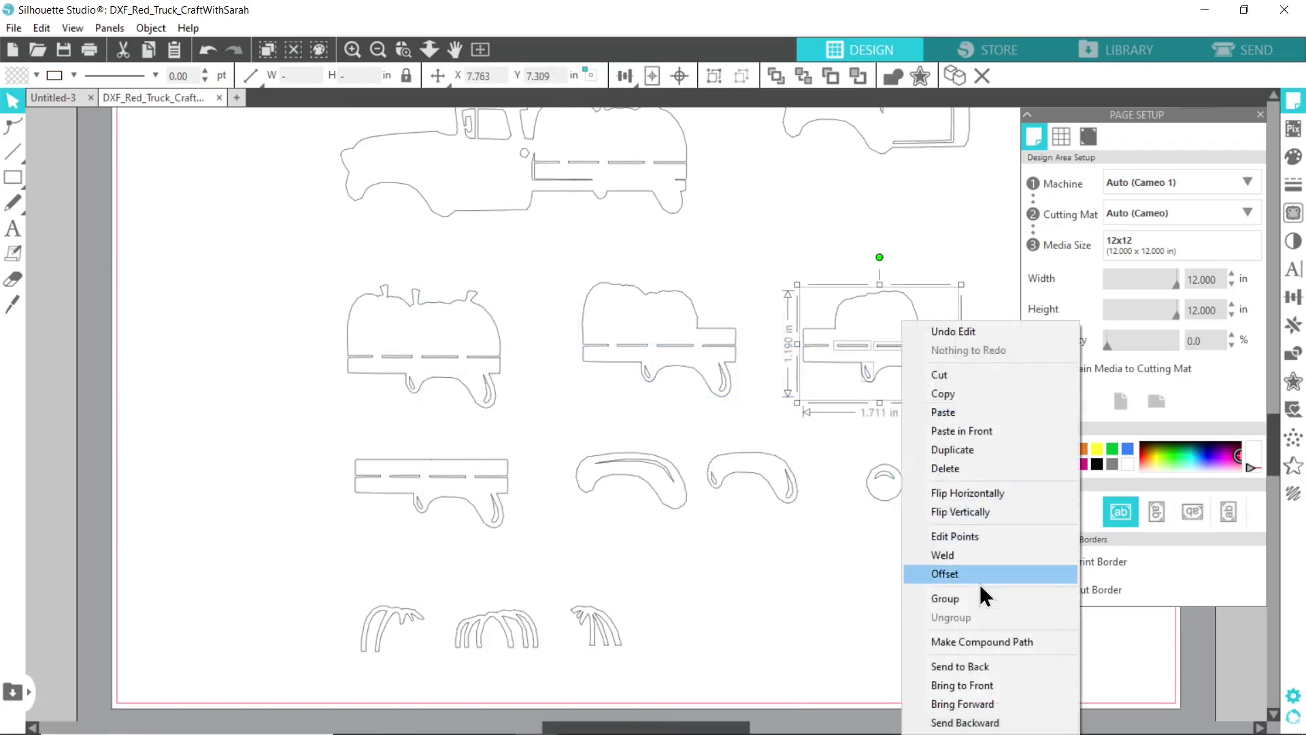
{"action": "left_click", "coordinate": [986, 642]}
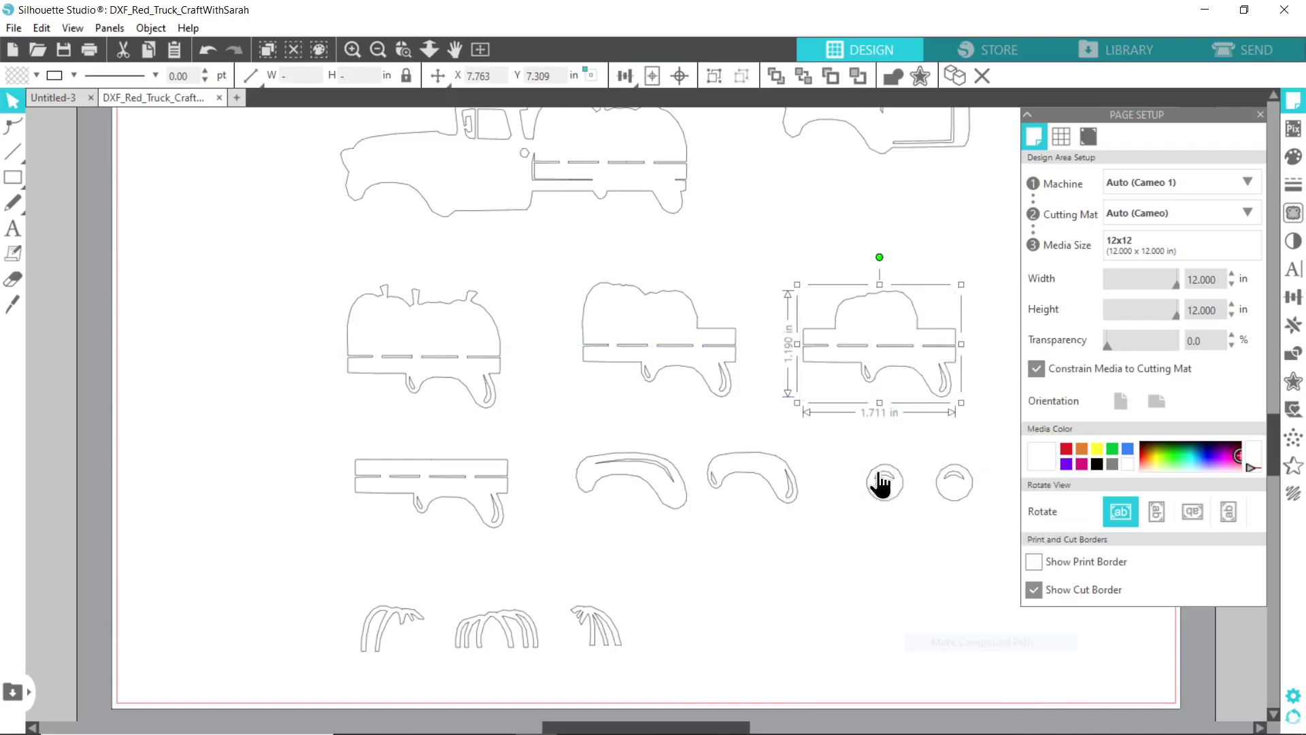
{"action": "left_click_drag", "start_coordinate": [886, 361], "coordinate": [905, 340]}
Step: Make the lower-left bed piece a compound path
{"action": "scroll", "coordinate": [271, 378], "scroll_direction": "down", "scroll_amount": 1}
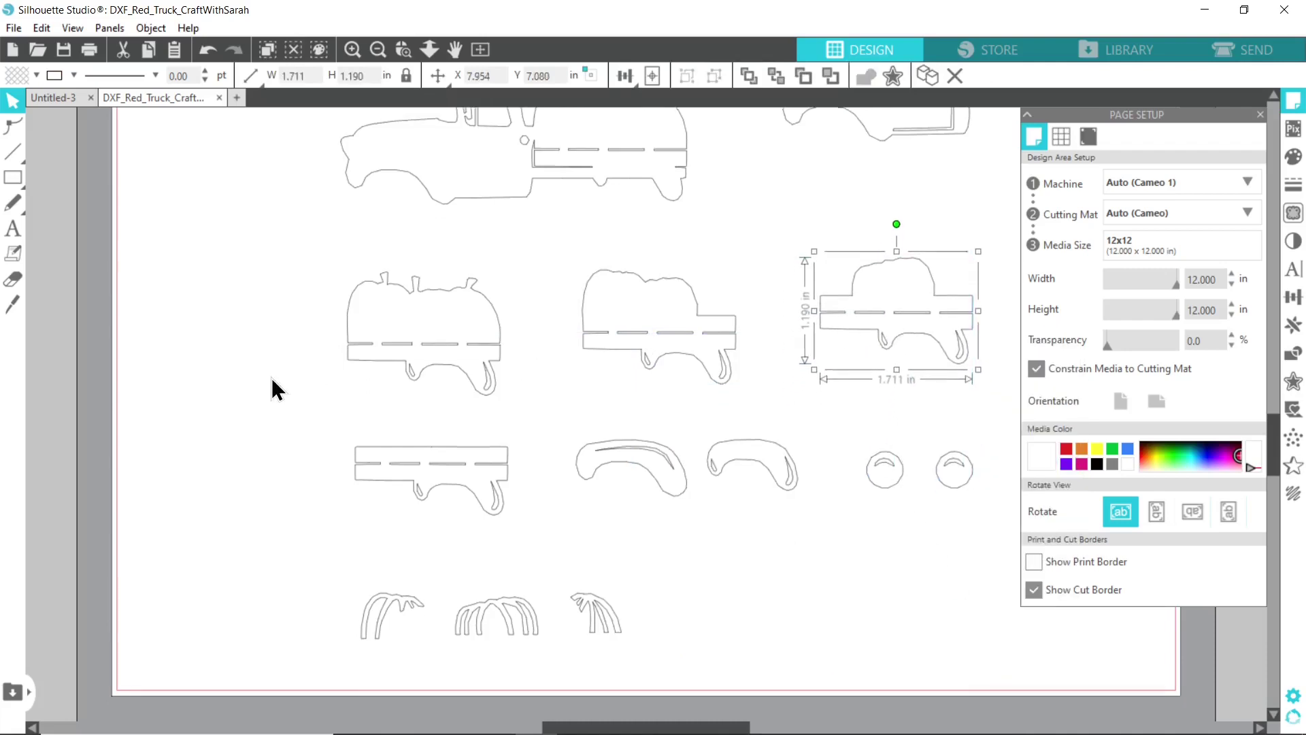
{"action": "scroll", "coordinate": [272, 378], "scroll_direction": "down", "scroll_amount": 1}
{"action": "left_click_drag", "start_coordinate": [326, 426], "coordinate": [559, 504]}
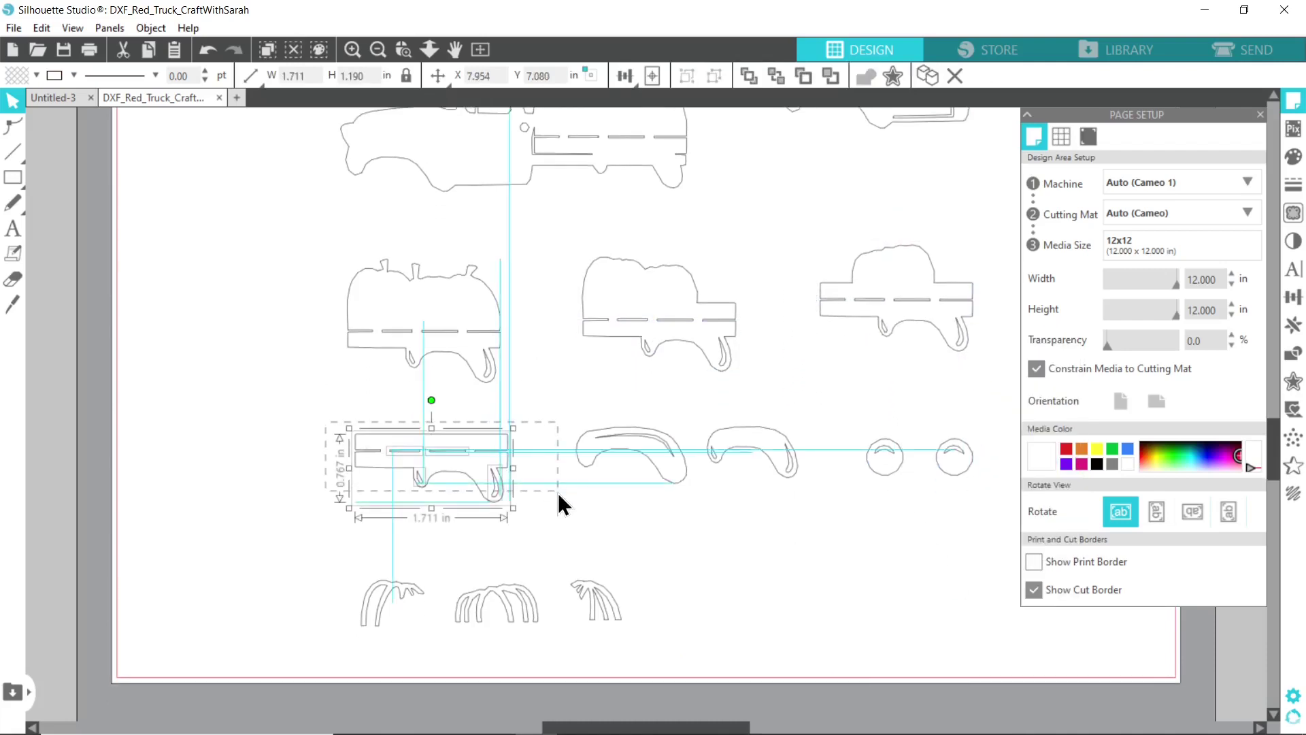
{"action": "right_click", "coordinate": [454, 462]}
{"action": "left_click", "coordinate": [508, 350]}
Step: Combine the two fenders into one compound path and the two small circles into another
{"action": "left_click", "coordinate": [688, 483]}
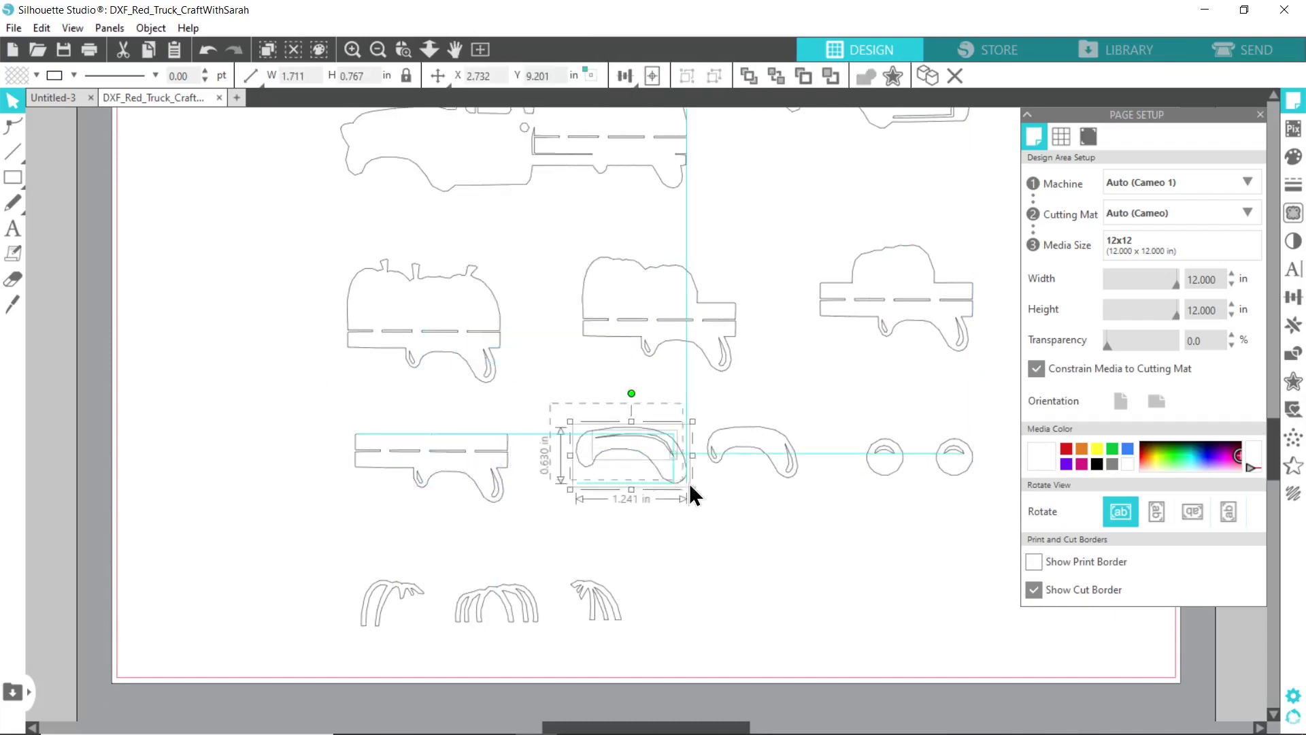
{"action": "left_click_drag", "start_coordinate": [689, 483], "coordinate": [806, 491]}
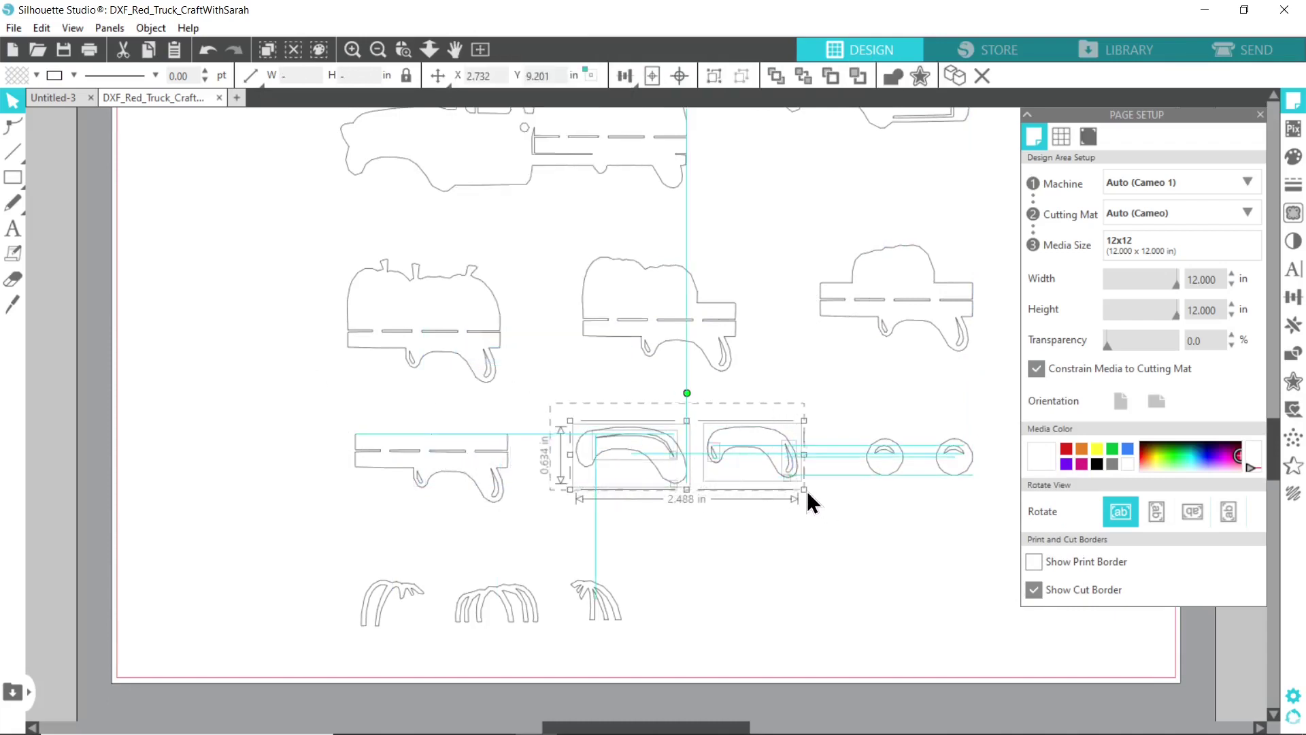
{"action": "right_click", "coordinate": [763, 443]}
{"action": "left_click", "coordinate": [793, 354]}
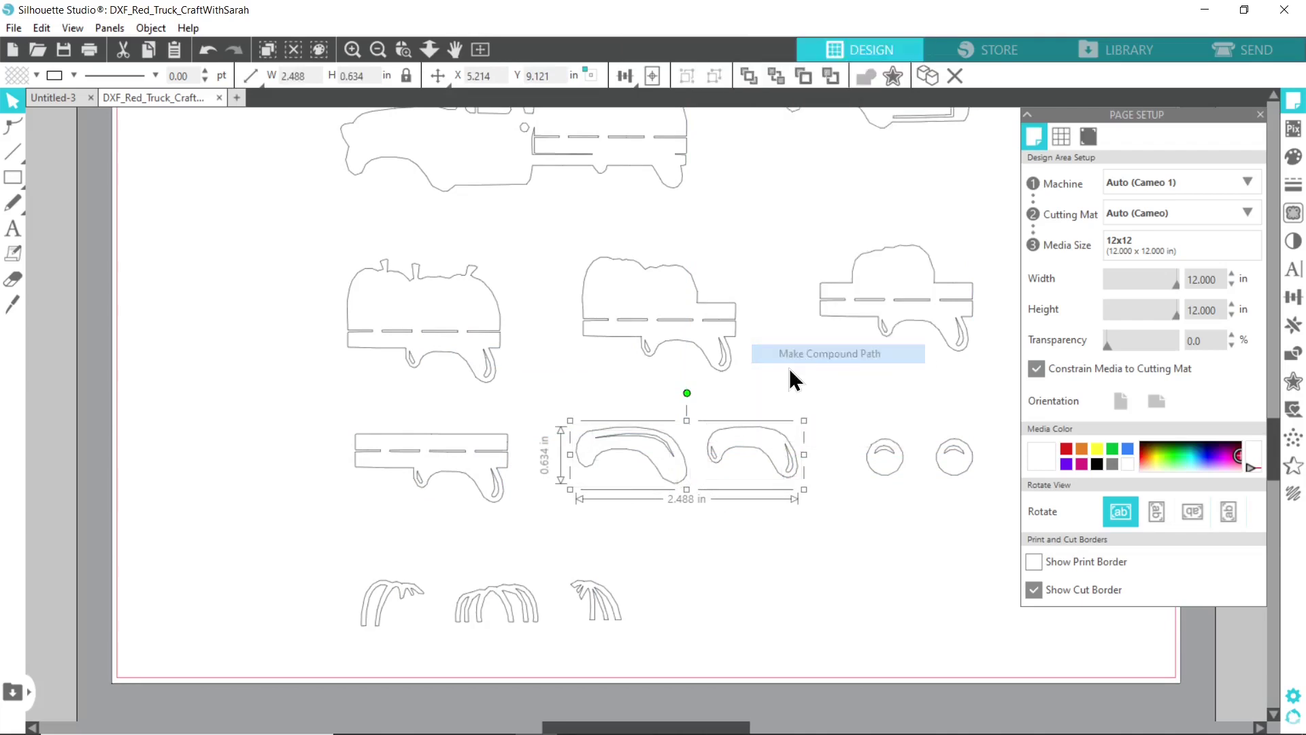
{"action": "left_click_drag", "start_coordinate": [850, 402], "coordinate": [993, 487]}
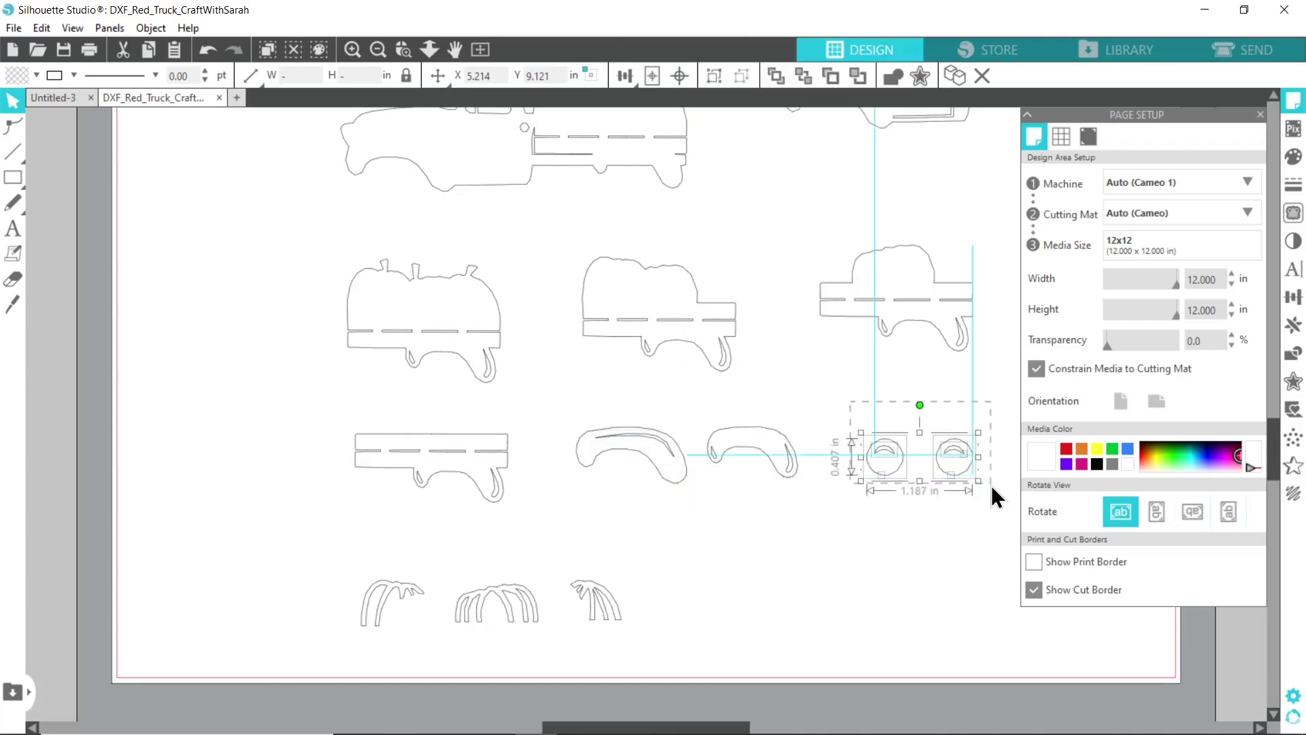
{"action": "right_click", "coordinate": [958, 453]}
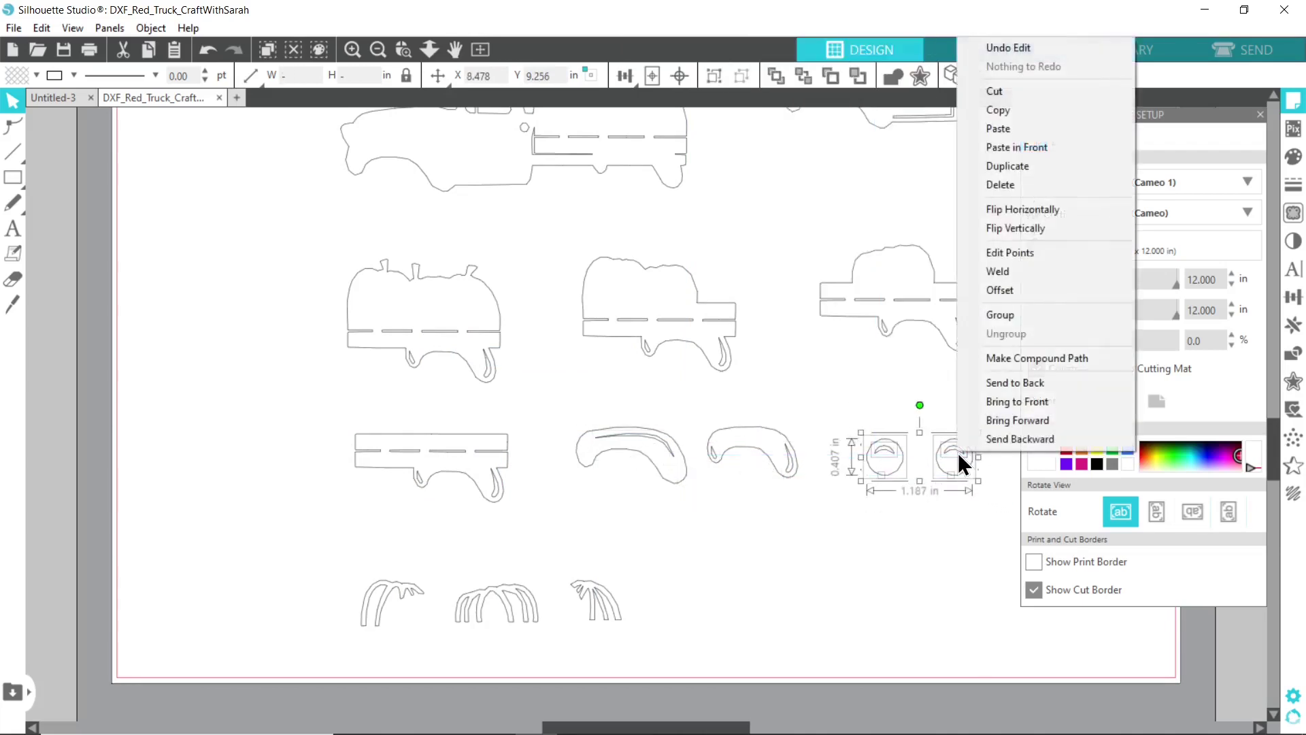
{"action": "left_click", "coordinate": [1030, 359]}
{"action": "left_click", "coordinate": [875, 577]}
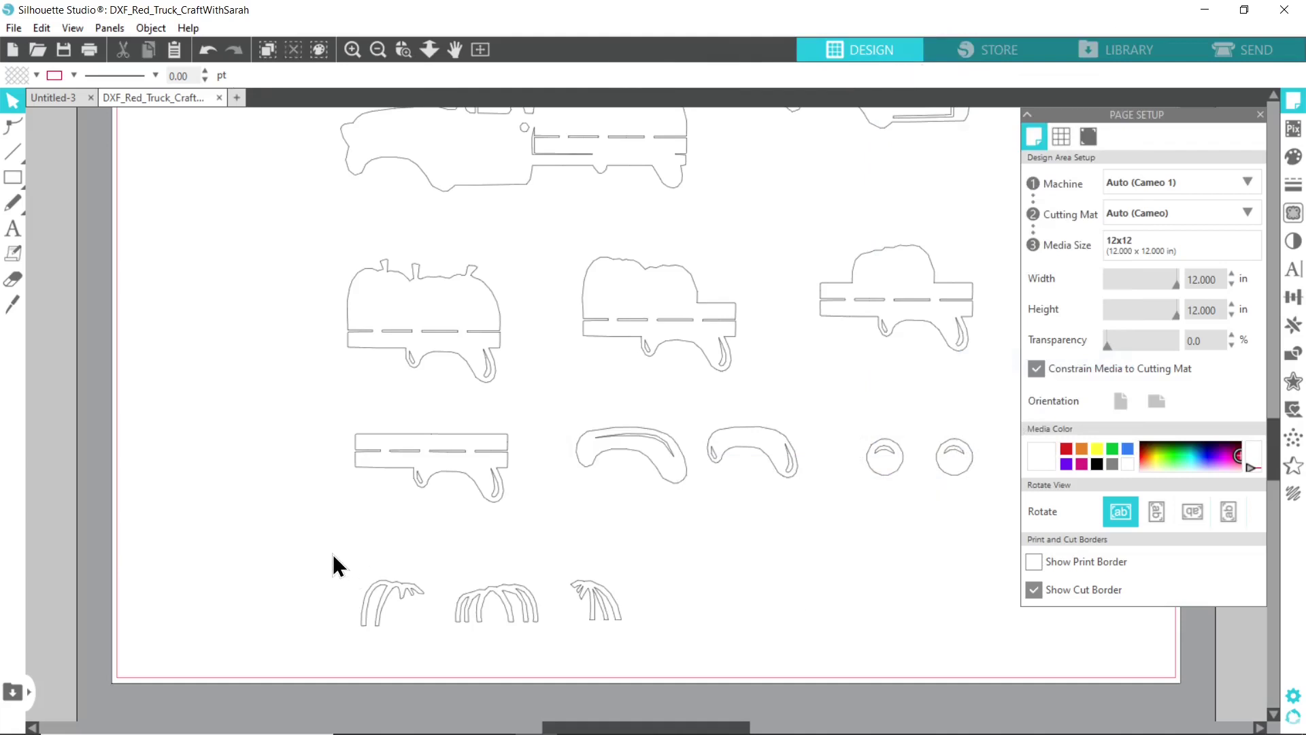
Step: Reposition the leftmost and middle arched pieces up and apart for even spacing
{"action": "left_click", "coordinate": [395, 598]}
{"action": "left_click", "coordinate": [427, 636]}
{"action": "left_click_drag", "start_coordinate": [416, 606], "coordinate": [379, 596]}
{"action": "left_click_drag", "start_coordinate": [495, 606], "coordinate": [484, 583]}
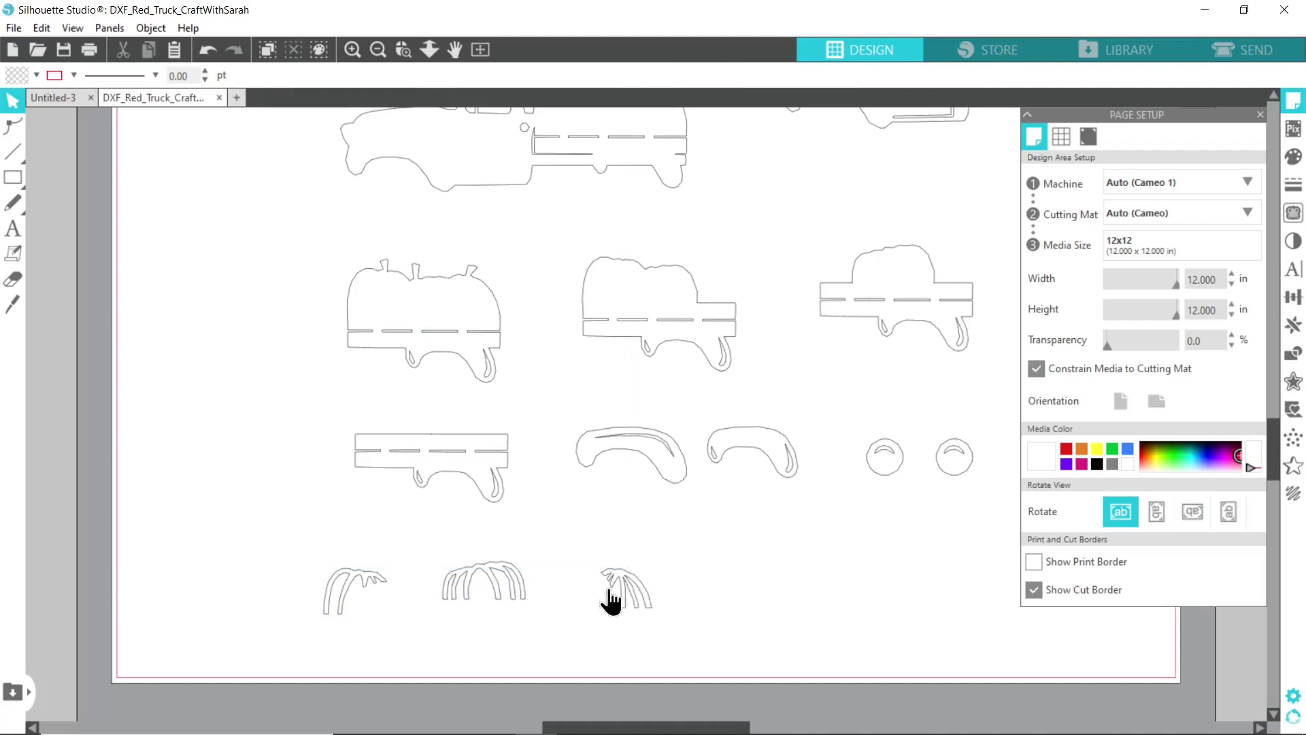
{"action": "left_click_drag", "start_coordinate": [483, 573], "coordinate": [500, 574]}
Step: Space the truck beds evenly, moving the pumpkin bed left and the middle bed up-right
{"action": "scroll", "coordinate": [601, 611], "scroll_direction": "up", "scroll_amount": 2}
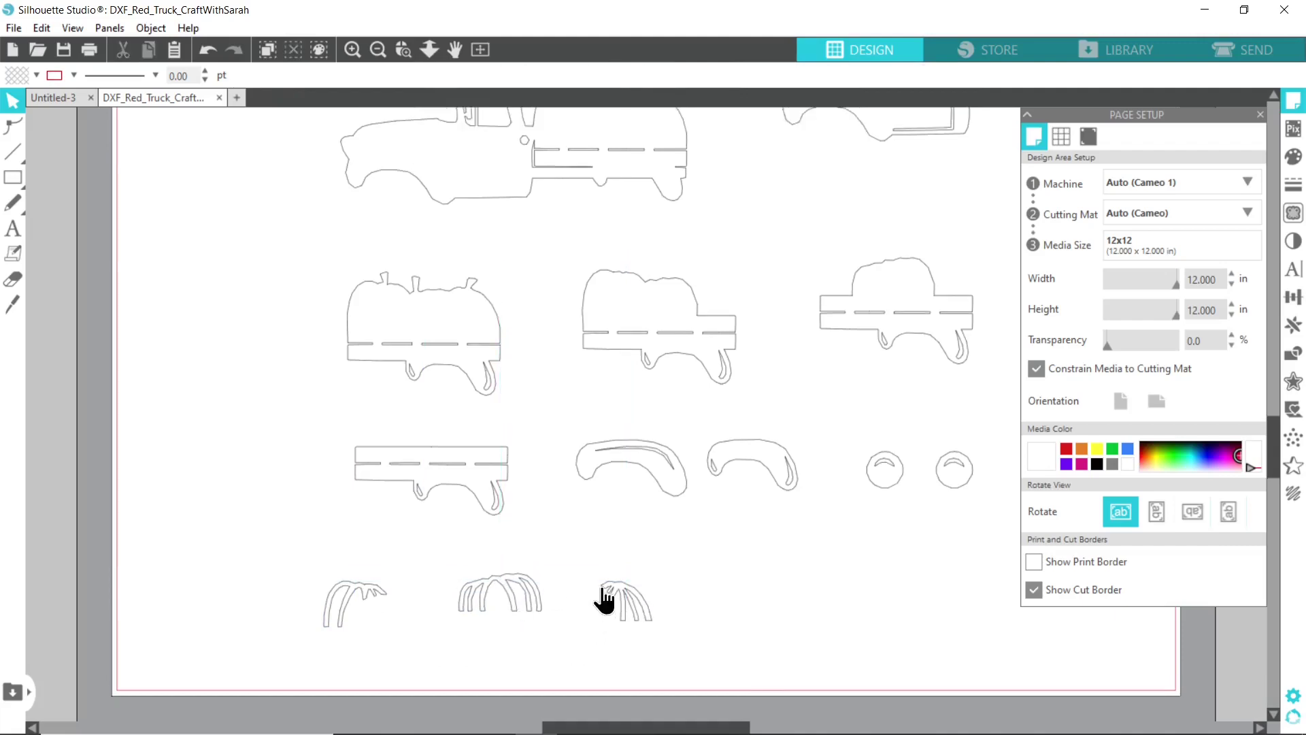
{"action": "mouse_move", "coordinate": [643, 367]}
{"action": "left_mouse_down"}
{"action": "mouse_move", "coordinate": [561, 365]}
{"action": "mouse_move", "coordinate": [653, 354]}
{"action": "left_mouse_up"}
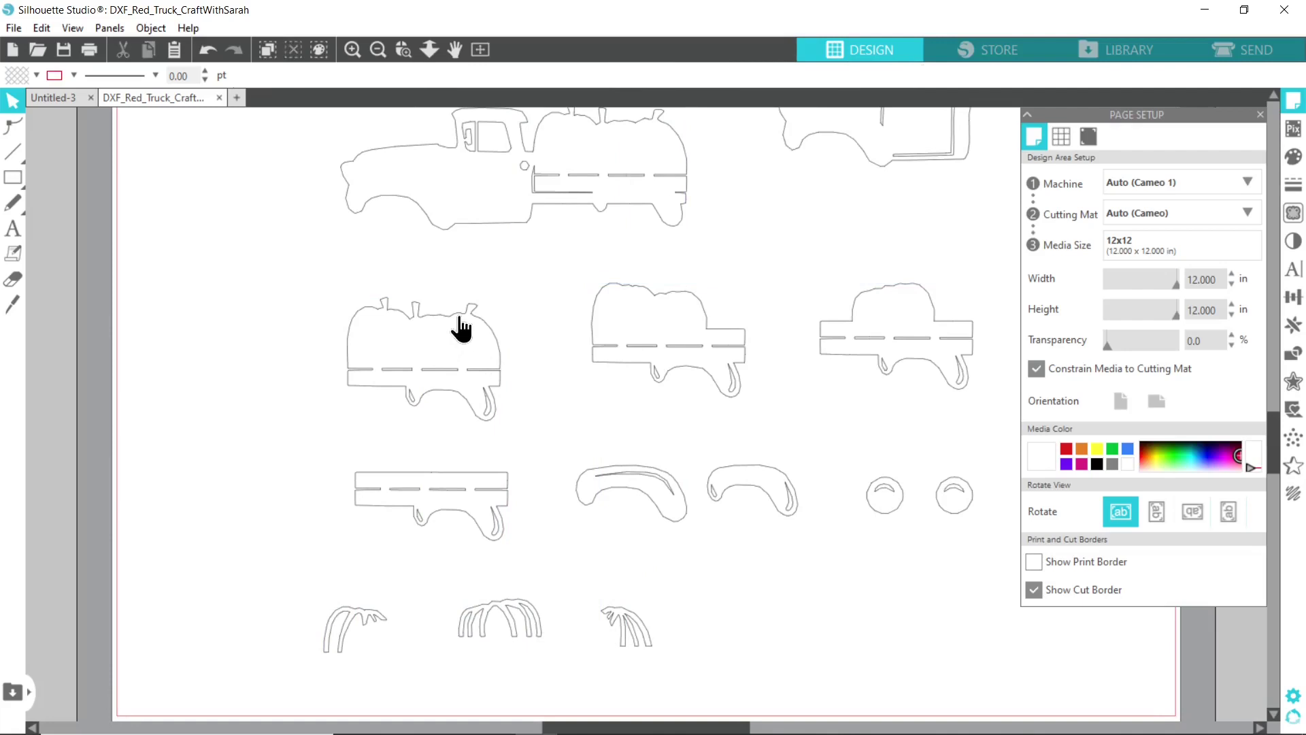
{"action": "left_click_drag", "start_coordinate": [457, 324], "coordinate": [419, 314]}
{"action": "left_click", "coordinate": [418, 375]}
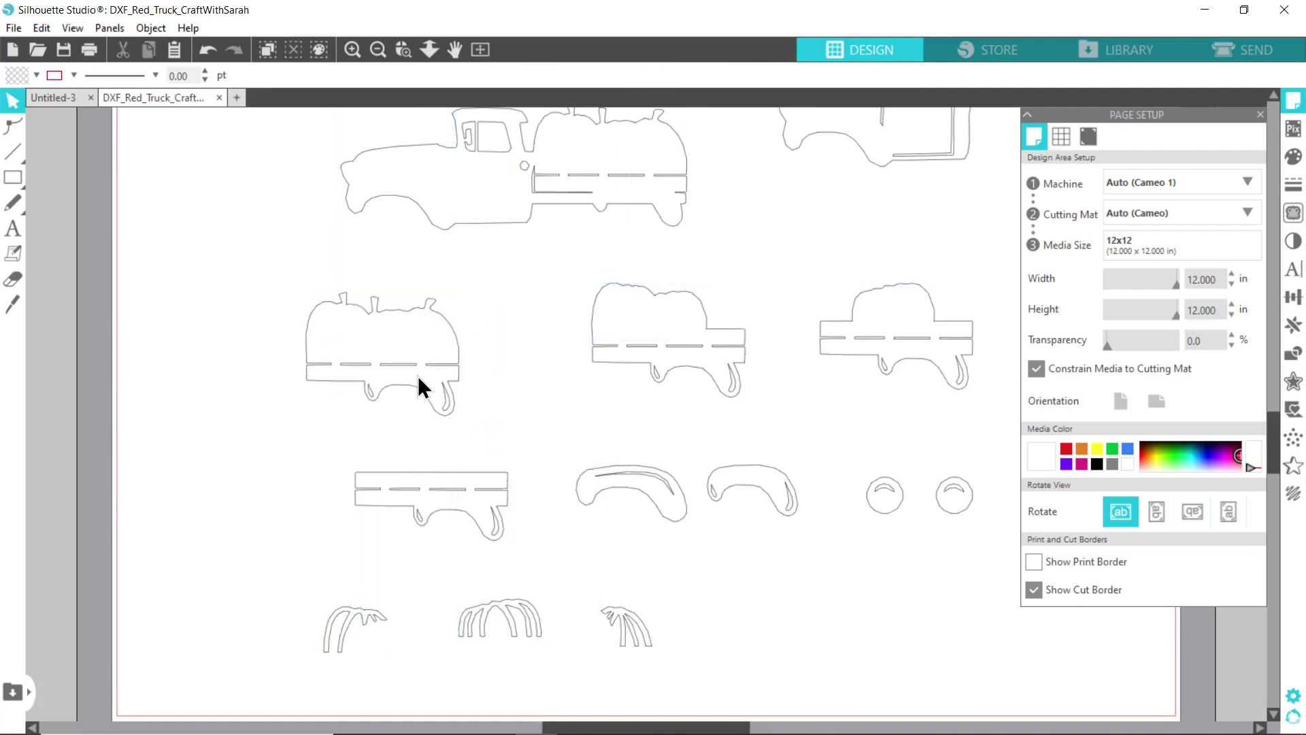
{"action": "scroll", "coordinate": [614, 426], "scroll_direction": "up", "scroll_amount": 5}
{"action": "scroll", "coordinate": [623, 449], "scroll_direction": "up", "scroll_amount": 4}
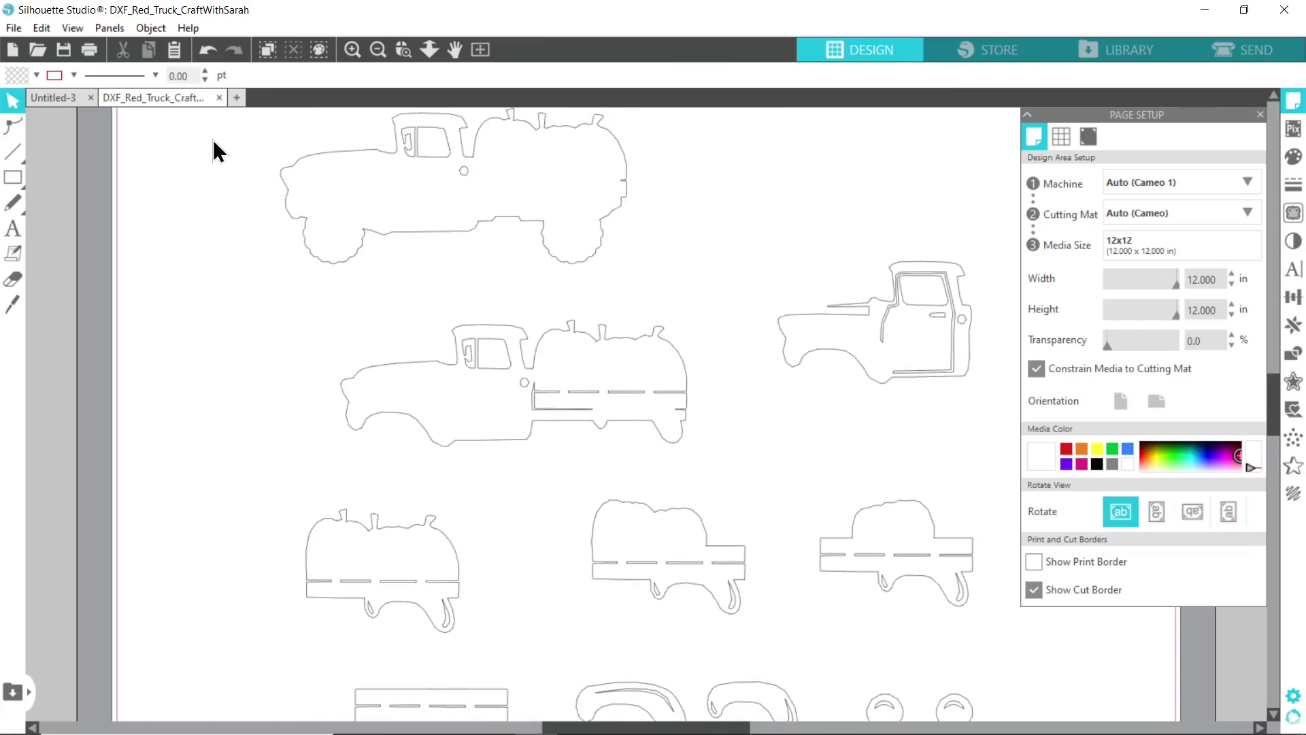
Step: Duplicate the top truck and move the copy off the mat to the left
{"action": "left_click", "coordinate": [378, 49]}
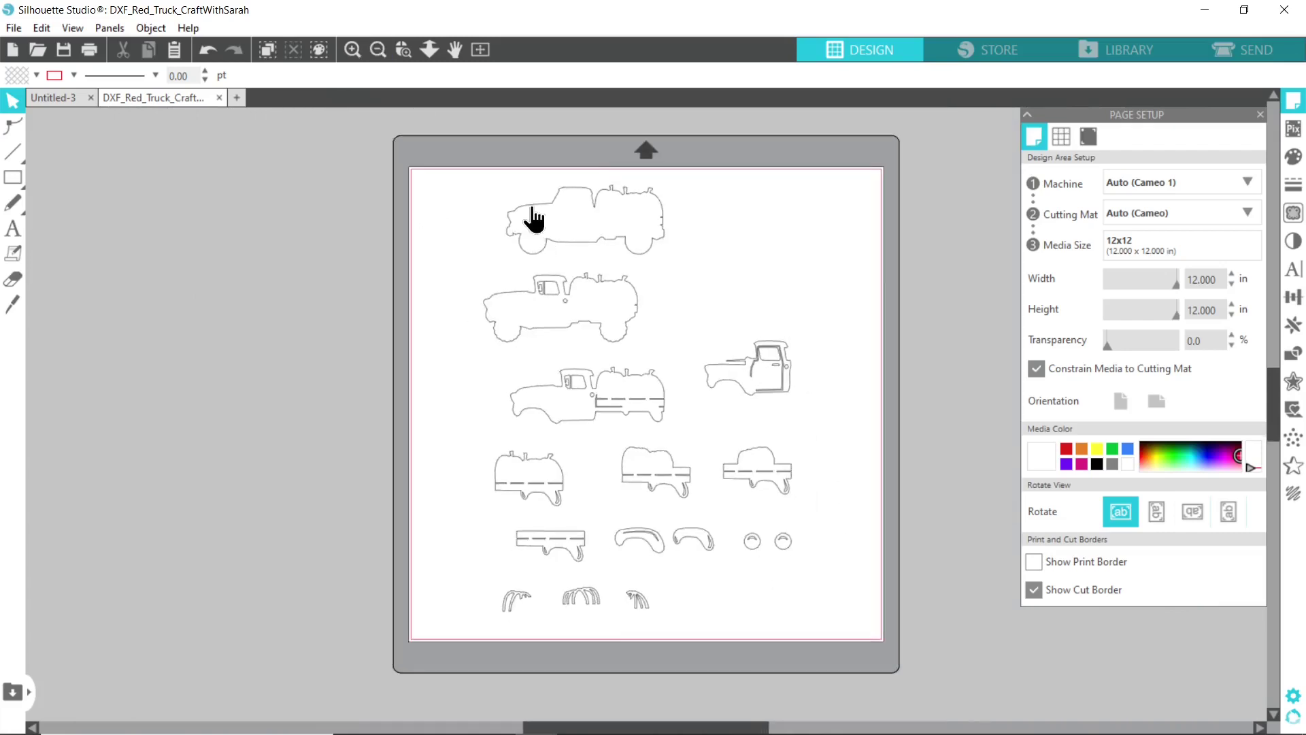
{"action": "left_click", "coordinate": [535, 218]}
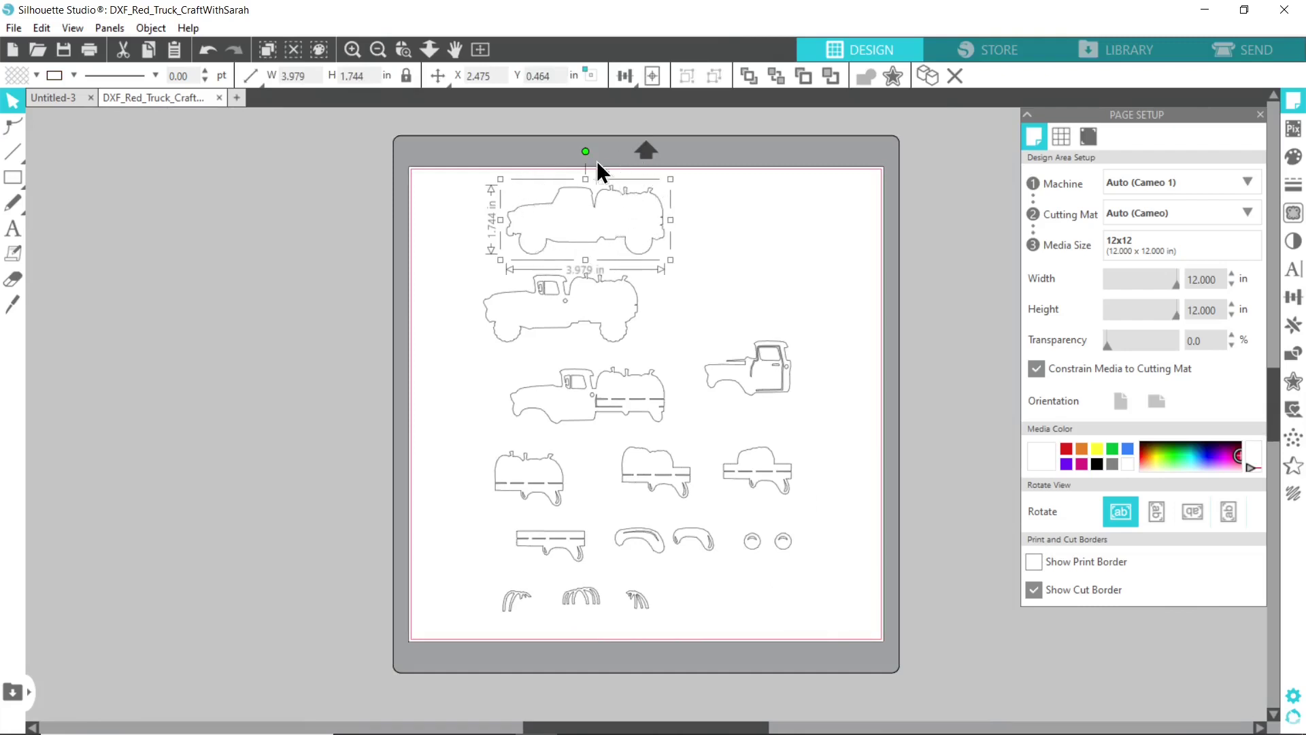
{"action": "right_click", "coordinate": [589, 201]}
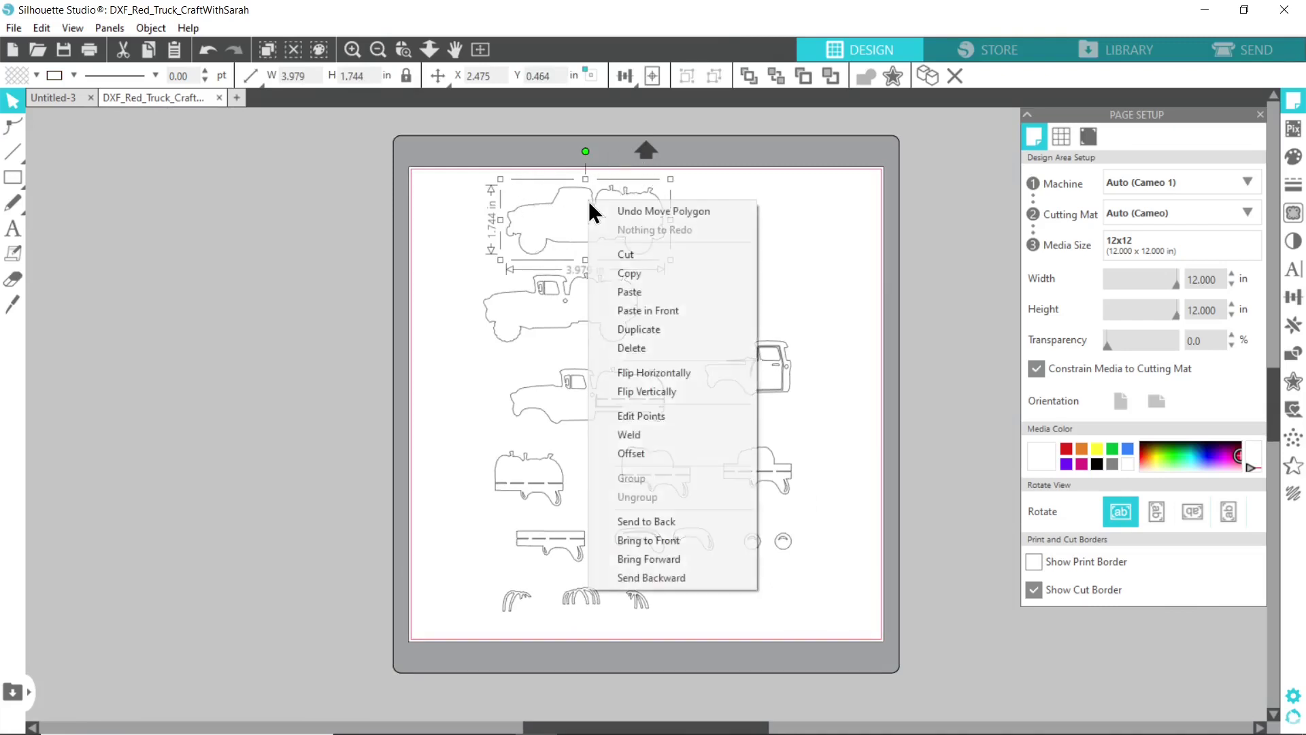
{"action": "left_click", "coordinate": [640, 330]}
{"action": "left_click_drag", "start_coordinate": [656, 254], "coordinate": [283, 263]}
{"action": "left_click", "coordinate": [283, 263]}
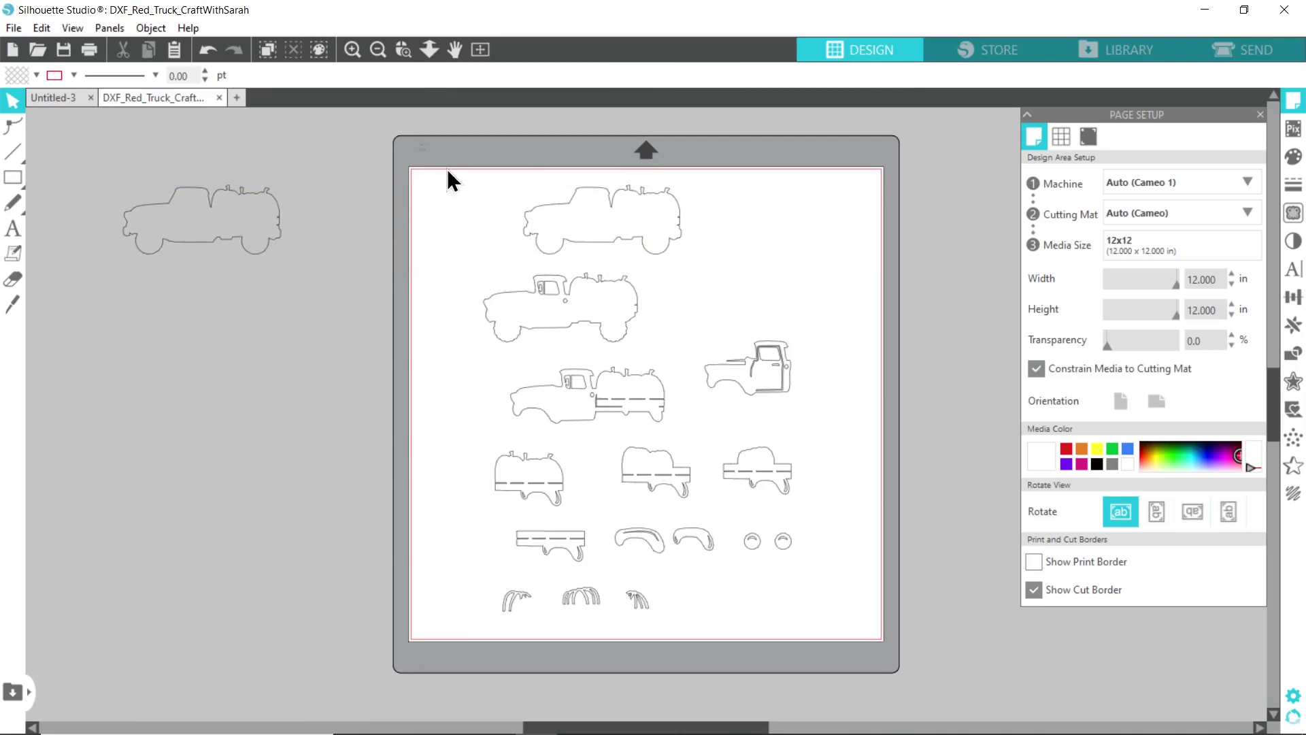
Step: Group all the truck pieces on the mat together
{"action": "left_click_drag", "start_coordinate": [451, 180], "coordinate": [860, 647]}
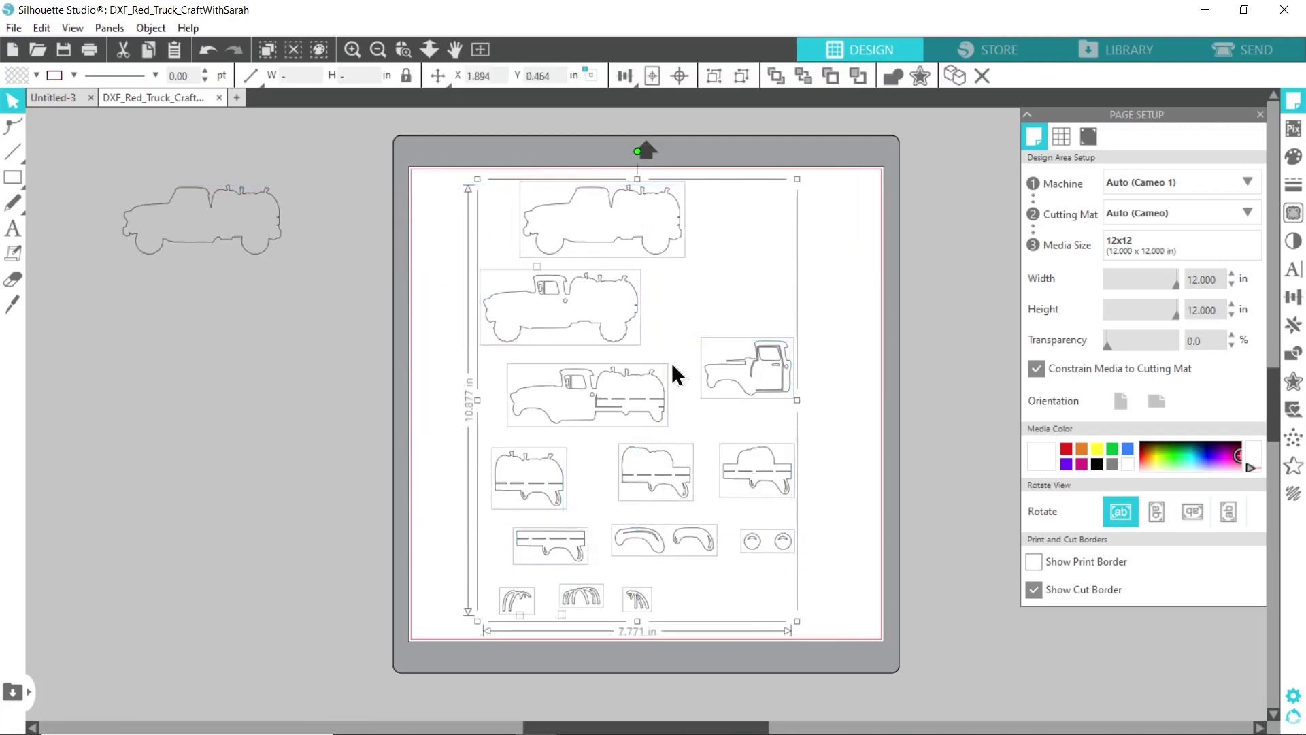
{"action": "right_click", "coordinate": [605, 242]}
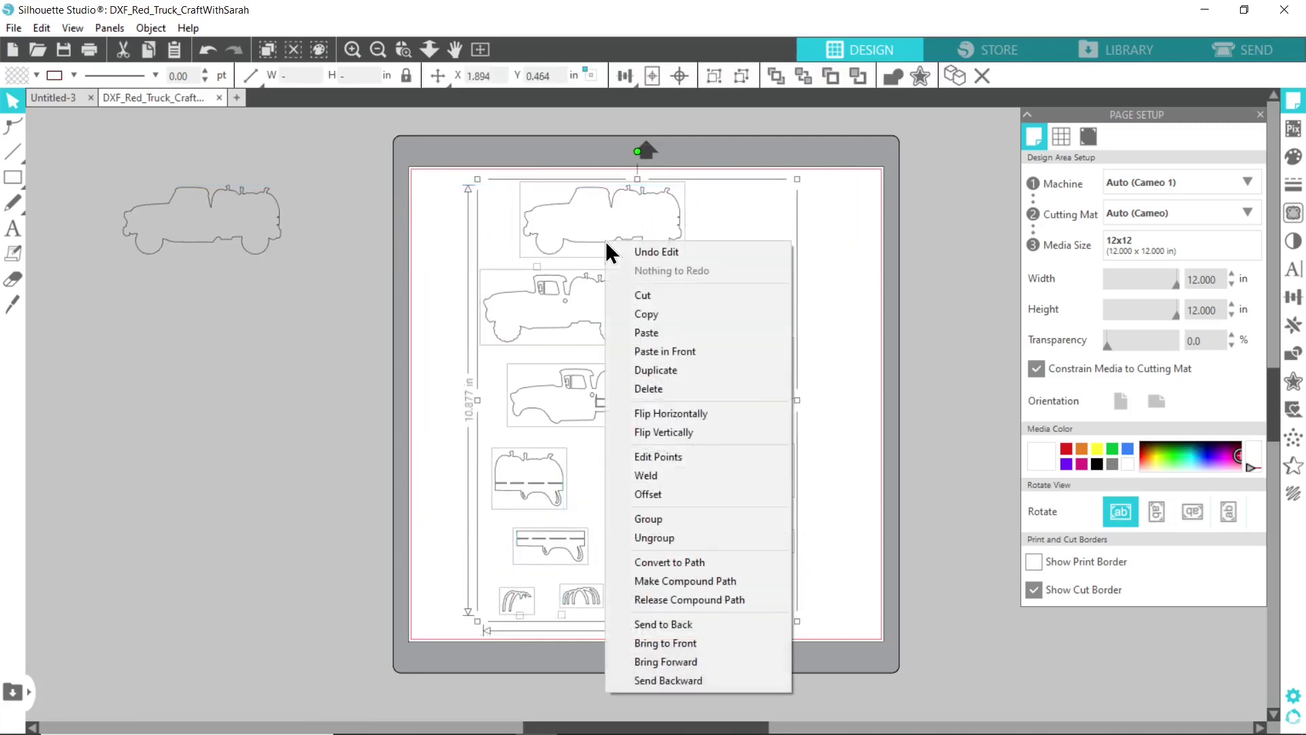
{"action": "left_click", "coordinate": [700, 519]}
{"action": "left_click", "coordinate": [896, 565]}
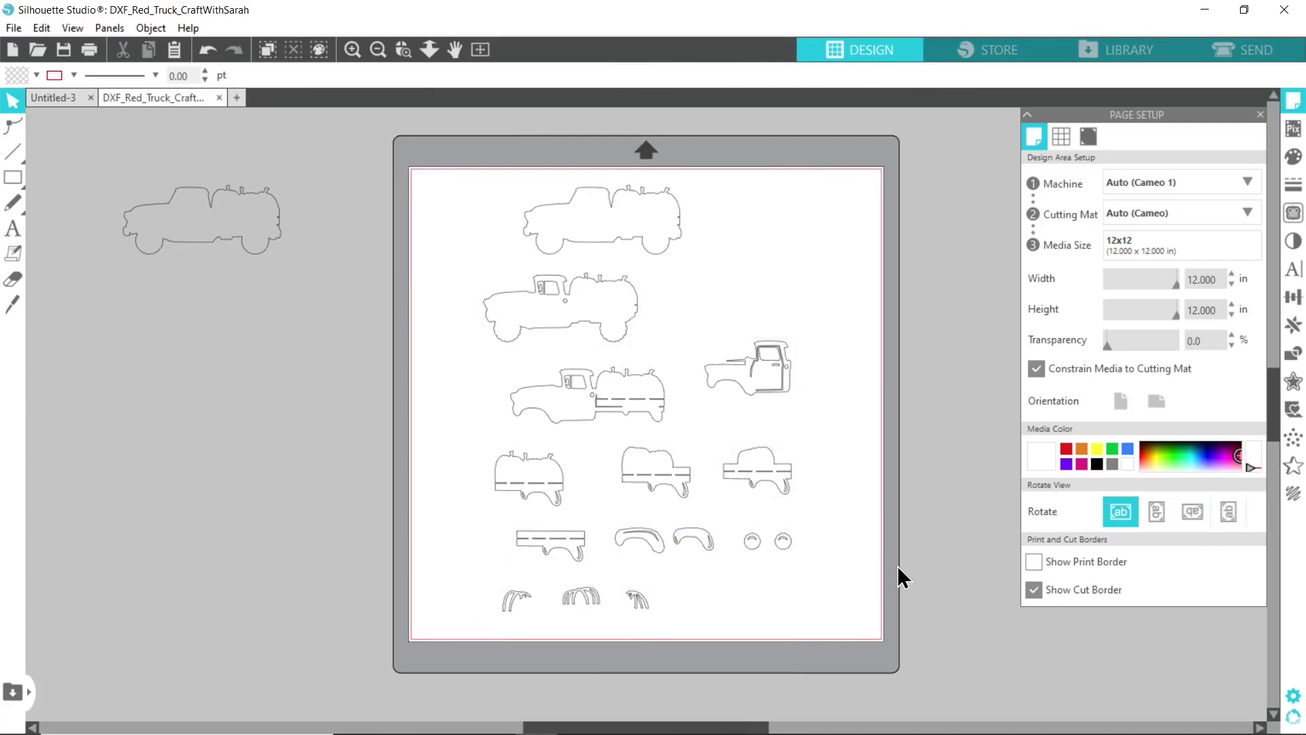
Step: Enlarge the spare truck outline beside the mat to 9.001 × 3.944 in
{"action": "left_click_drag", "start_coordinate": [231, 197], "coordinate": [256, 233]}
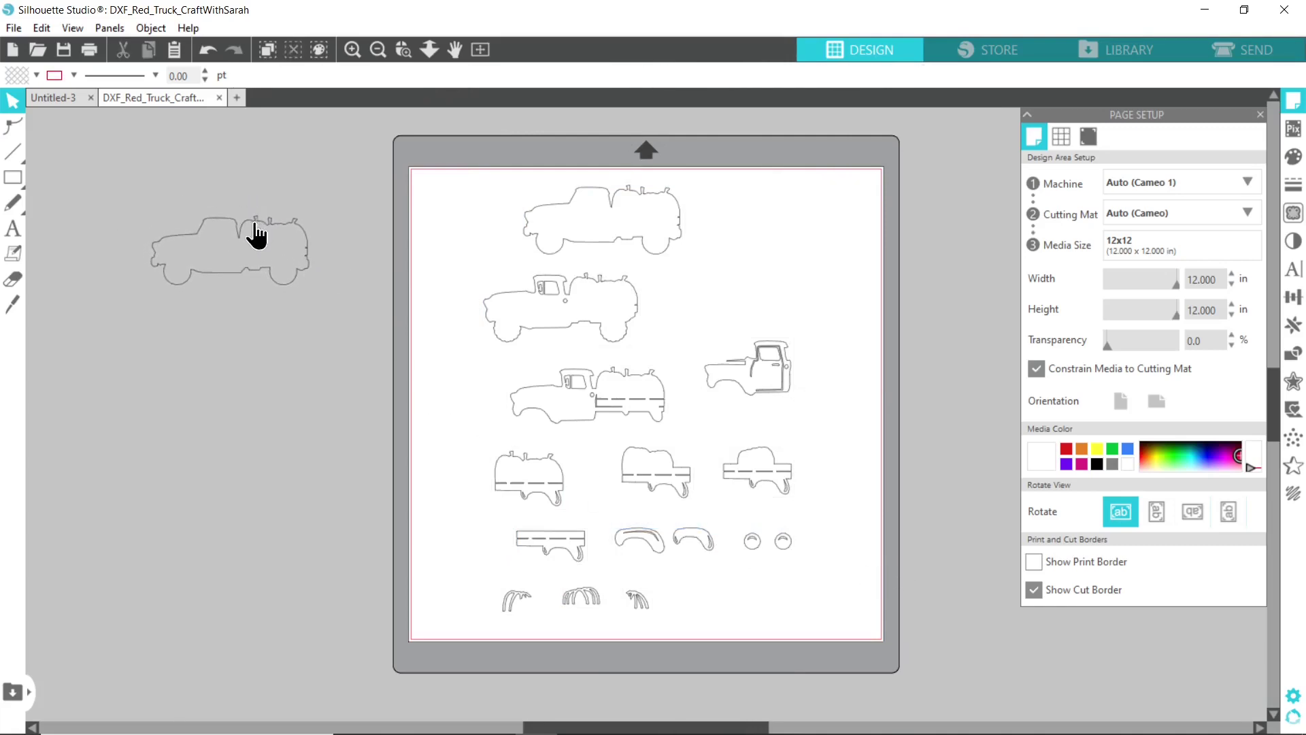
{"action": "left_click", "coordinate": [240, 243]}
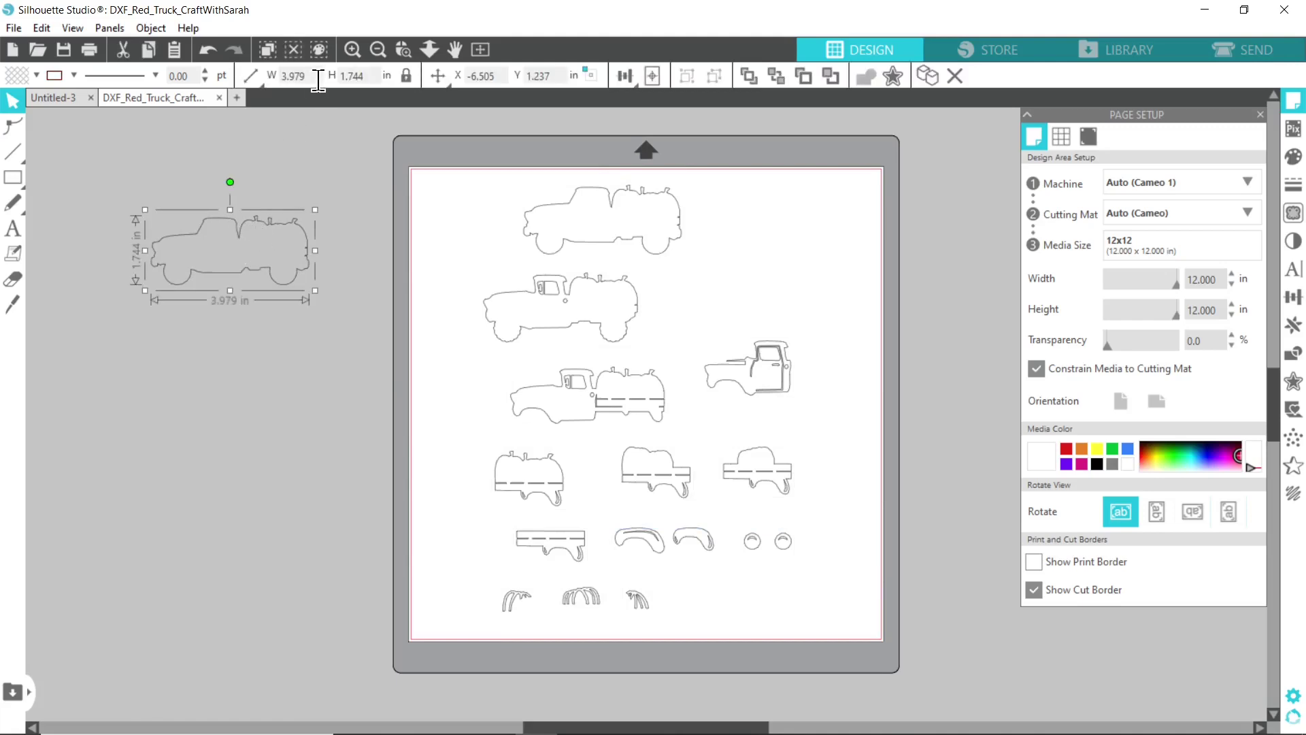
{"action": "left_click", "coordinate": [255, 71]}
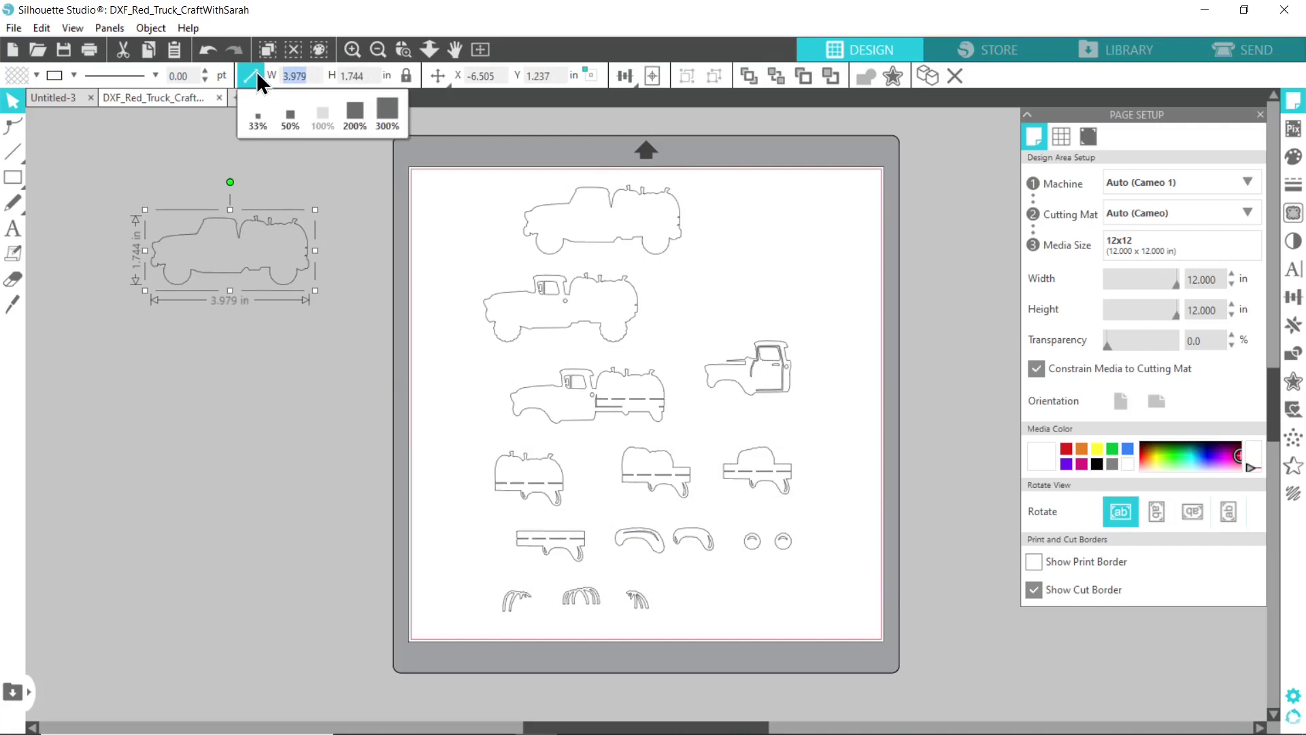
{"action": "key", "text": "Return"}
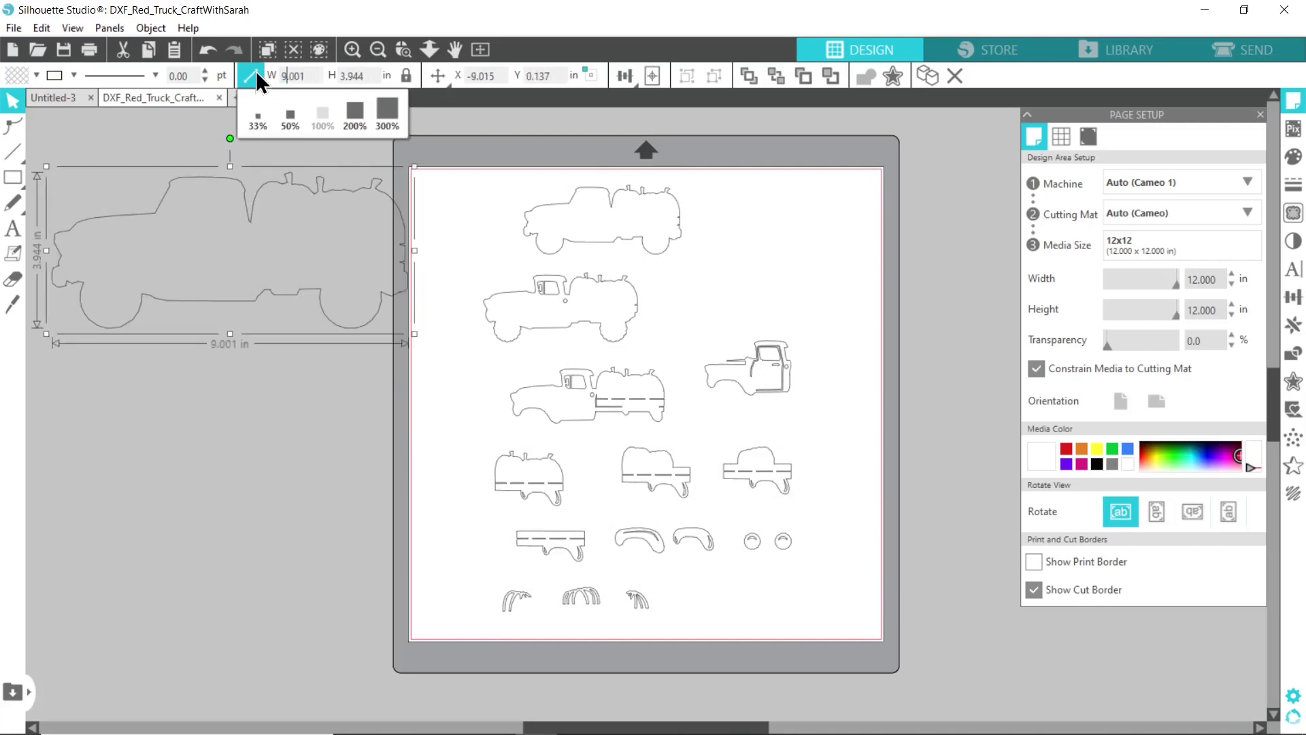
Step: Move the truck pieces group off the mat and scale it up to about 17.8 × 24.9 in
{"action": "left_click", "coordinate": [614, 243]}
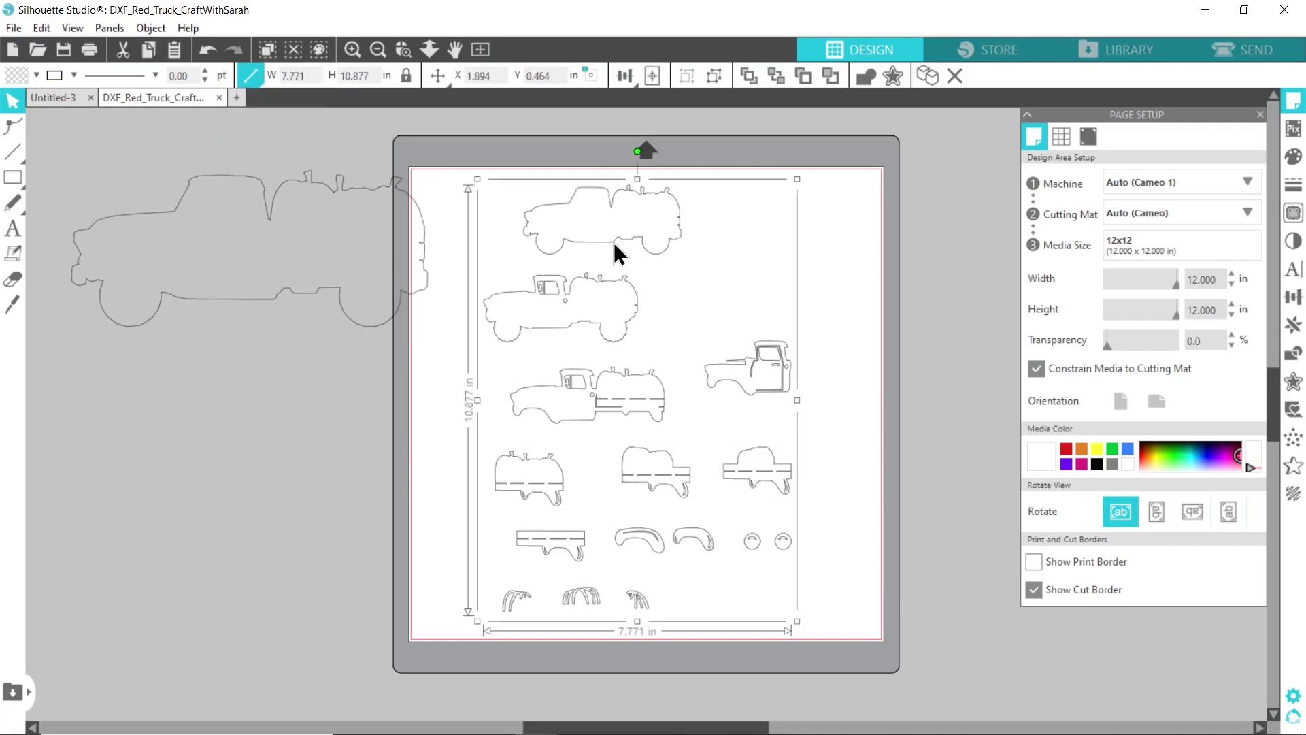
{"action": "left_click_drag", "start_coordinate": [622, 241], "coordinate": [230, 242]}
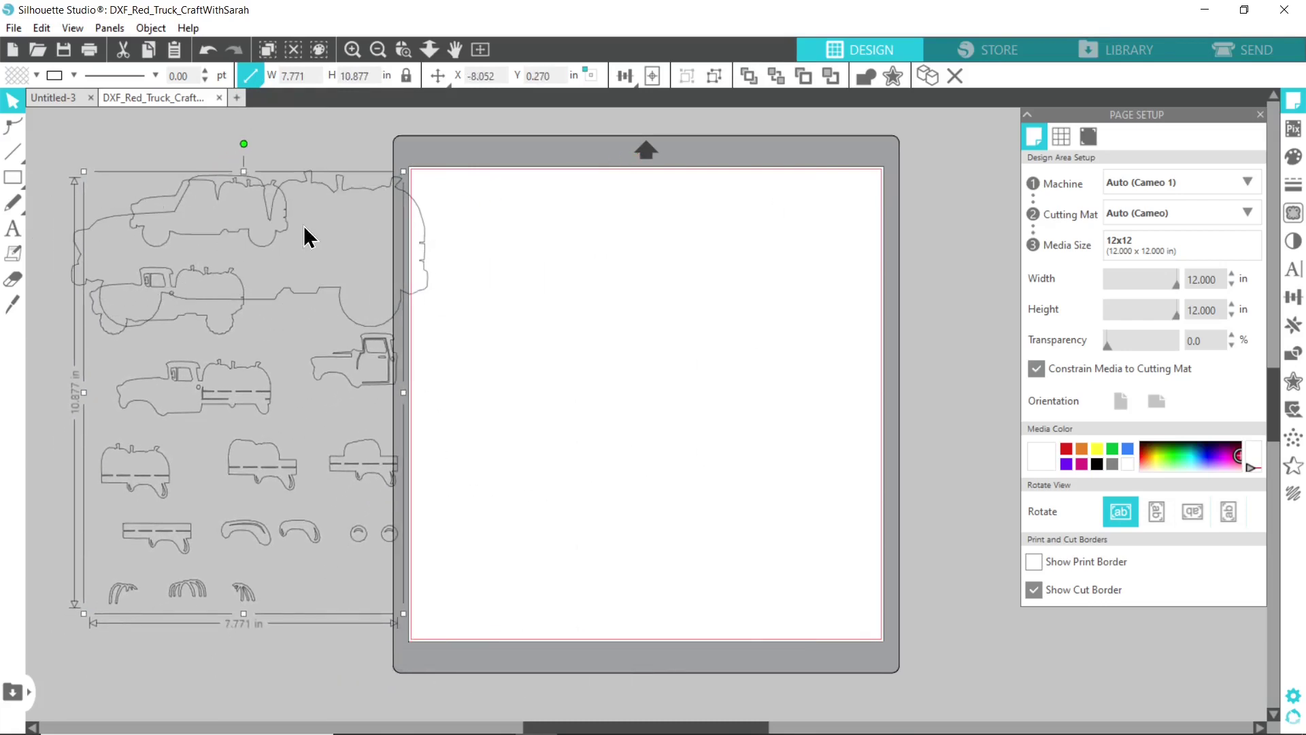
{"action": "left_click", "coordinate": [381, 56]}
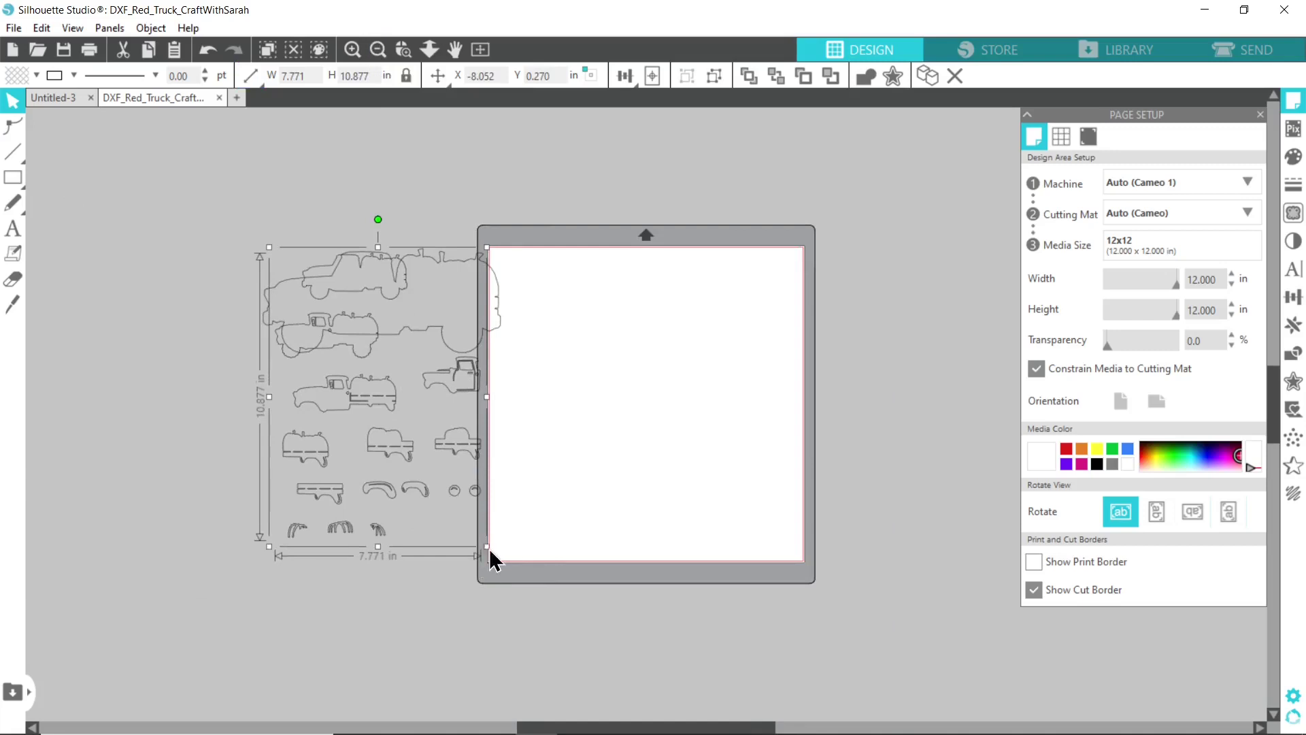
{"action": "left_click_drag", "start_coordinate": [487, 554], "coordinate": [593, 669]}
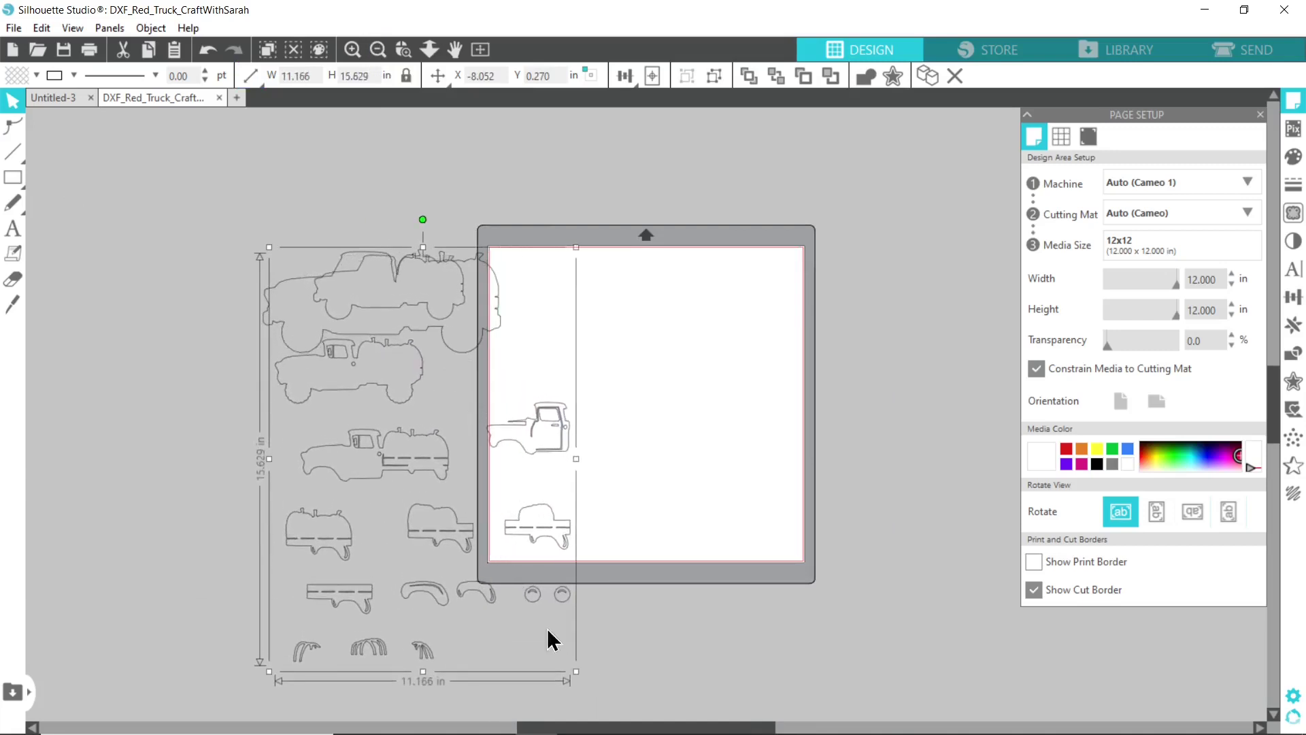
{"action": "left_click_drag", "start_coordinate": [459, 315], "coordinate": [414, 313]}
{"action": "scroll", "coordinate": [503, 476], "scroll_direction": "down", "scroll_amount": 1}
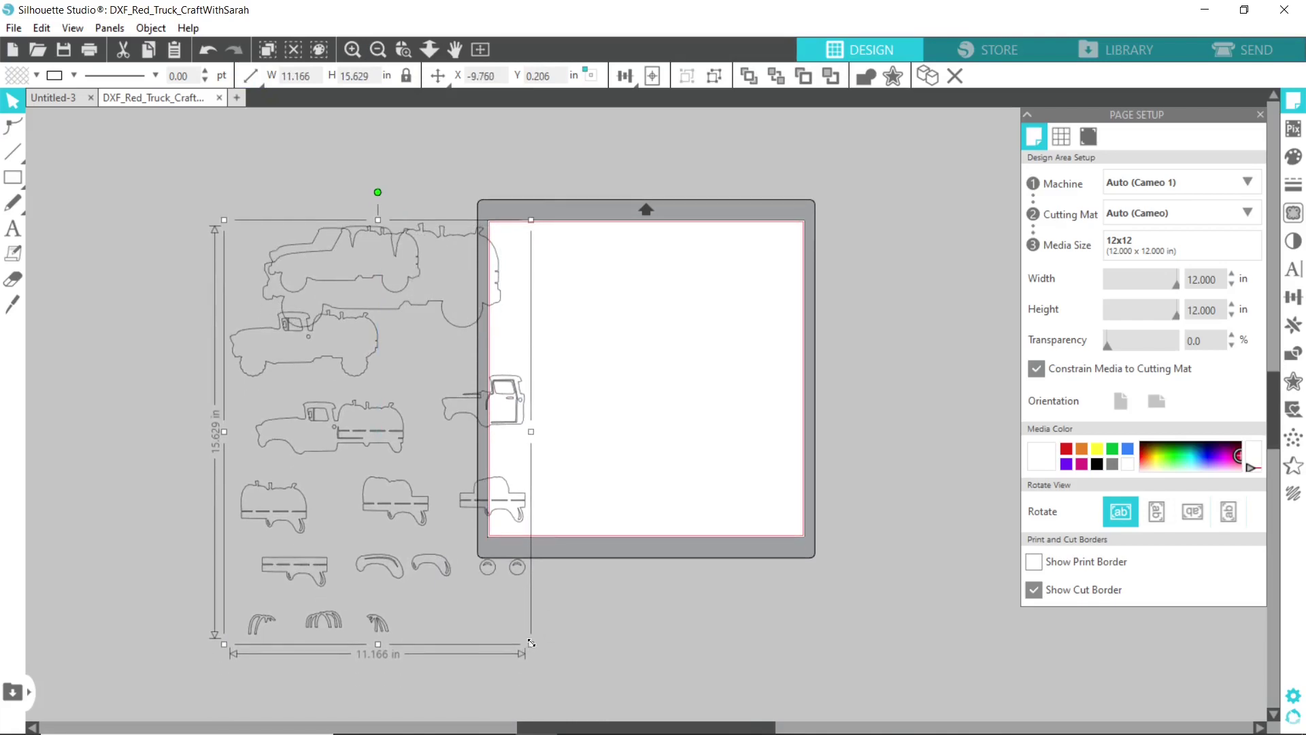
{"action": "left_click_drag", "start_coordinate": [530, 644], "coordinate": [719, 717]}
{"action": "scroll", "coordinate": [533, 391], "scroll_direction": "up", "scroll_amount": 5}
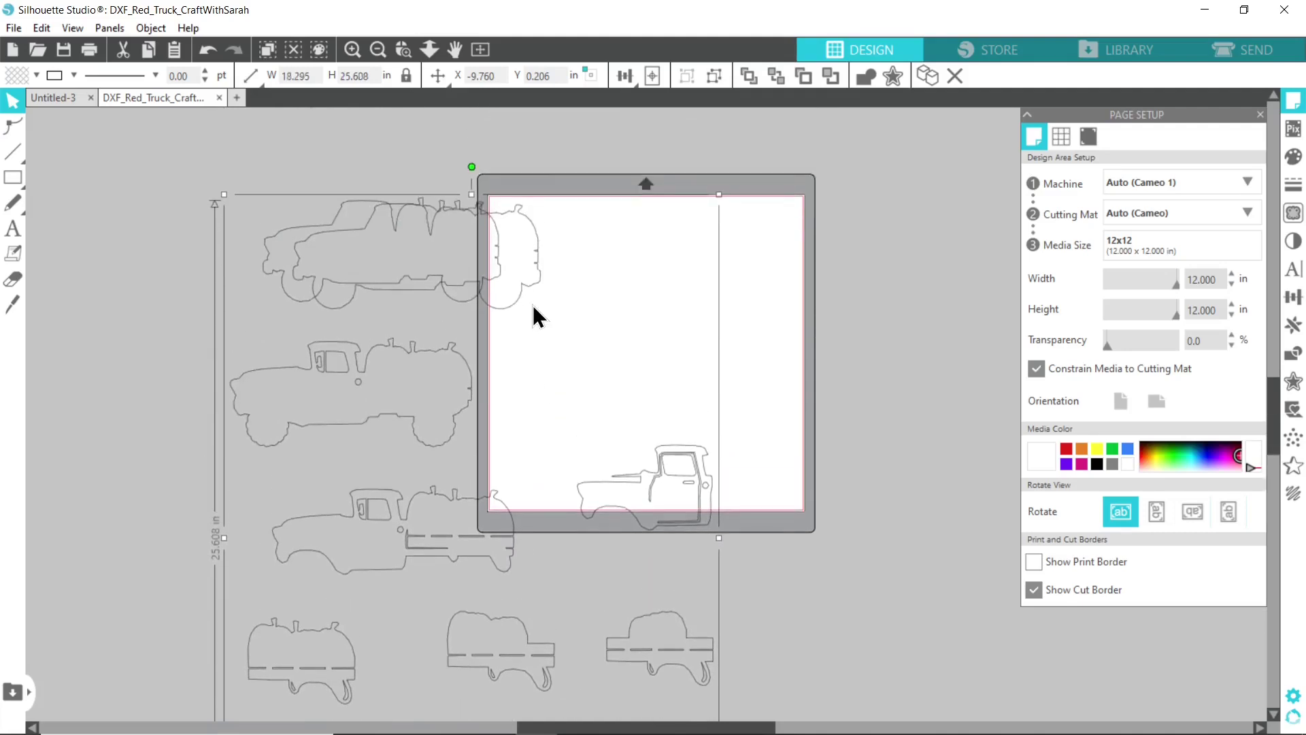
{"action": "left_click_drag", "start_coordinate": [526, 288], "coordinate": [495, 283]}
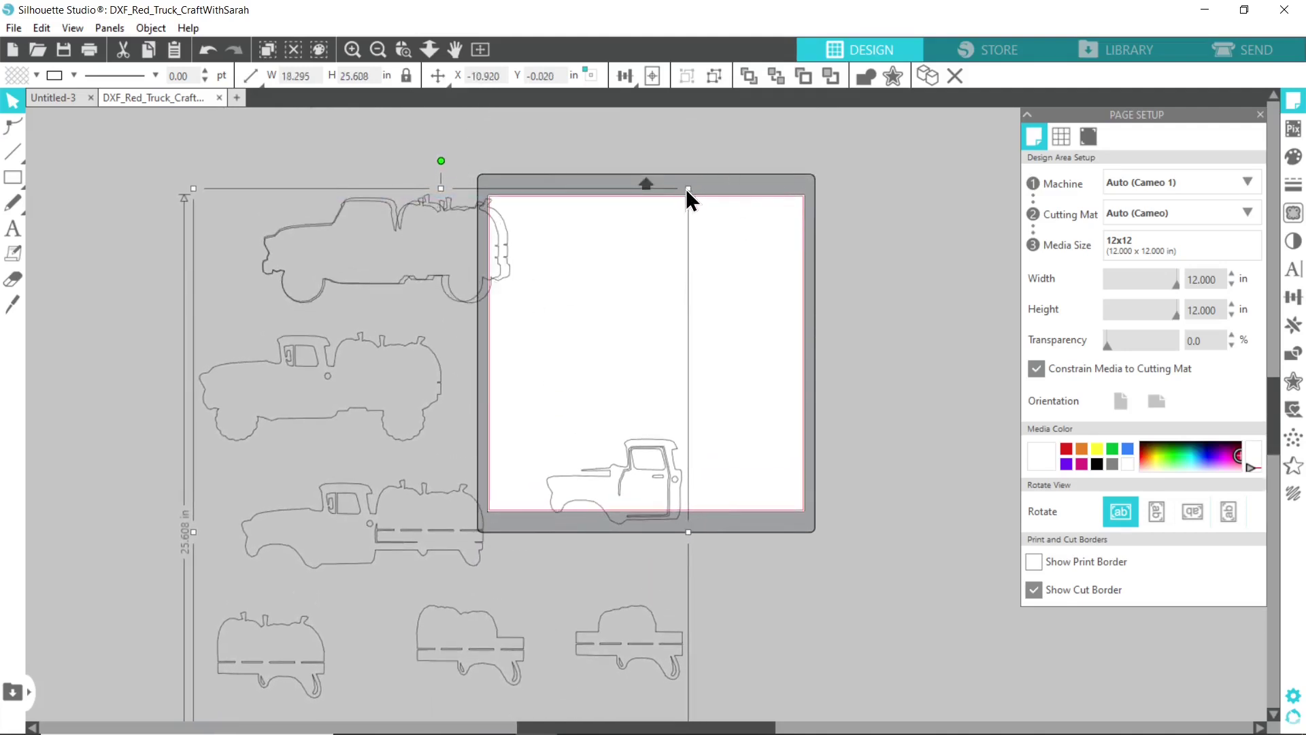
{"action": "left_click_drag", "start_coordinate": [689, 190], "coordinate": [682, 196]}
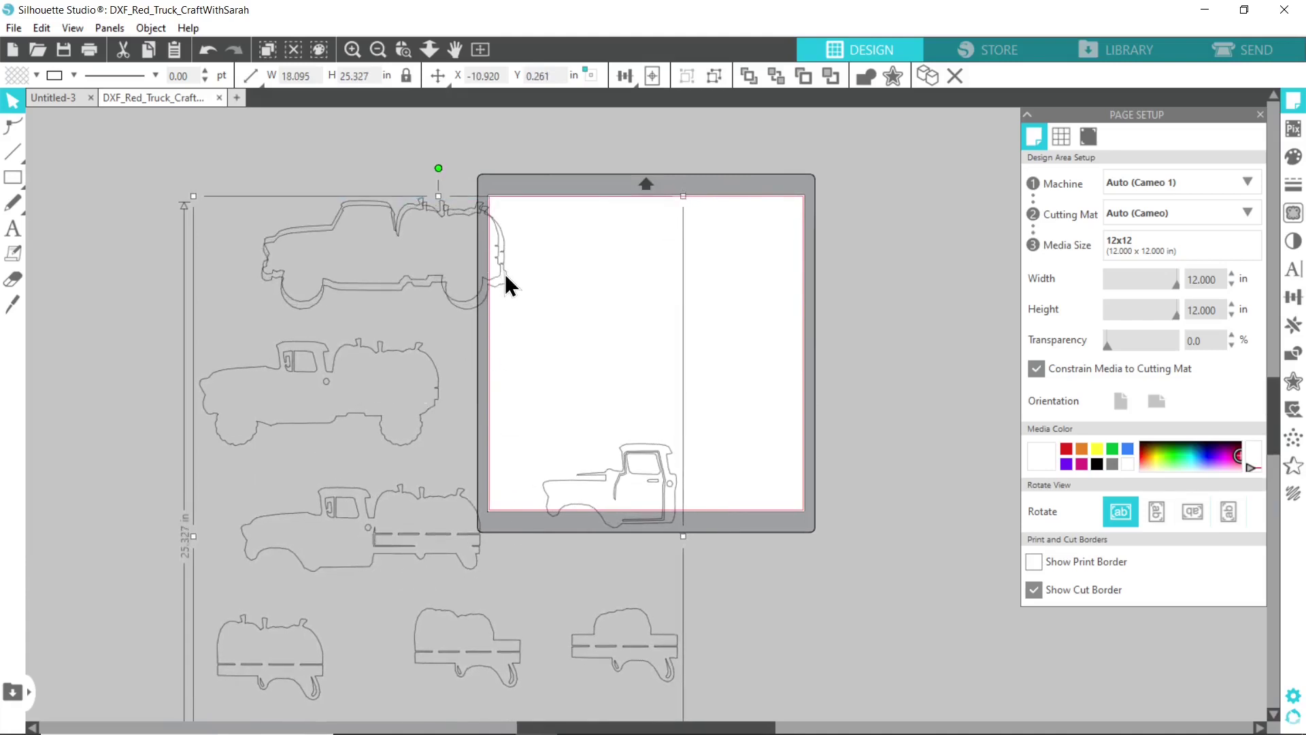
{"action": "left_click_drag", "start_coordinate": [505, 273], "coordinate": [506, 266]}
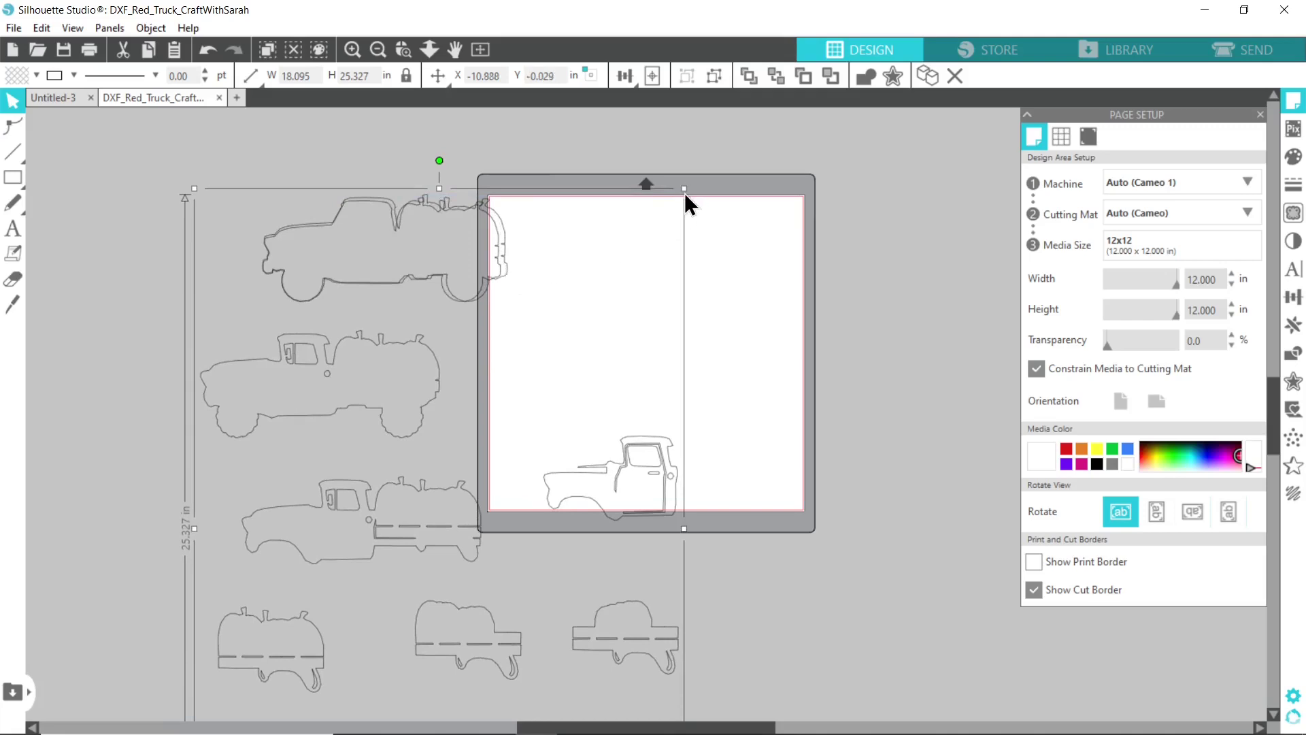
{"action": "left_click_drag", "start_coordinate": [685, 190], "coordinate": [679, 192]}
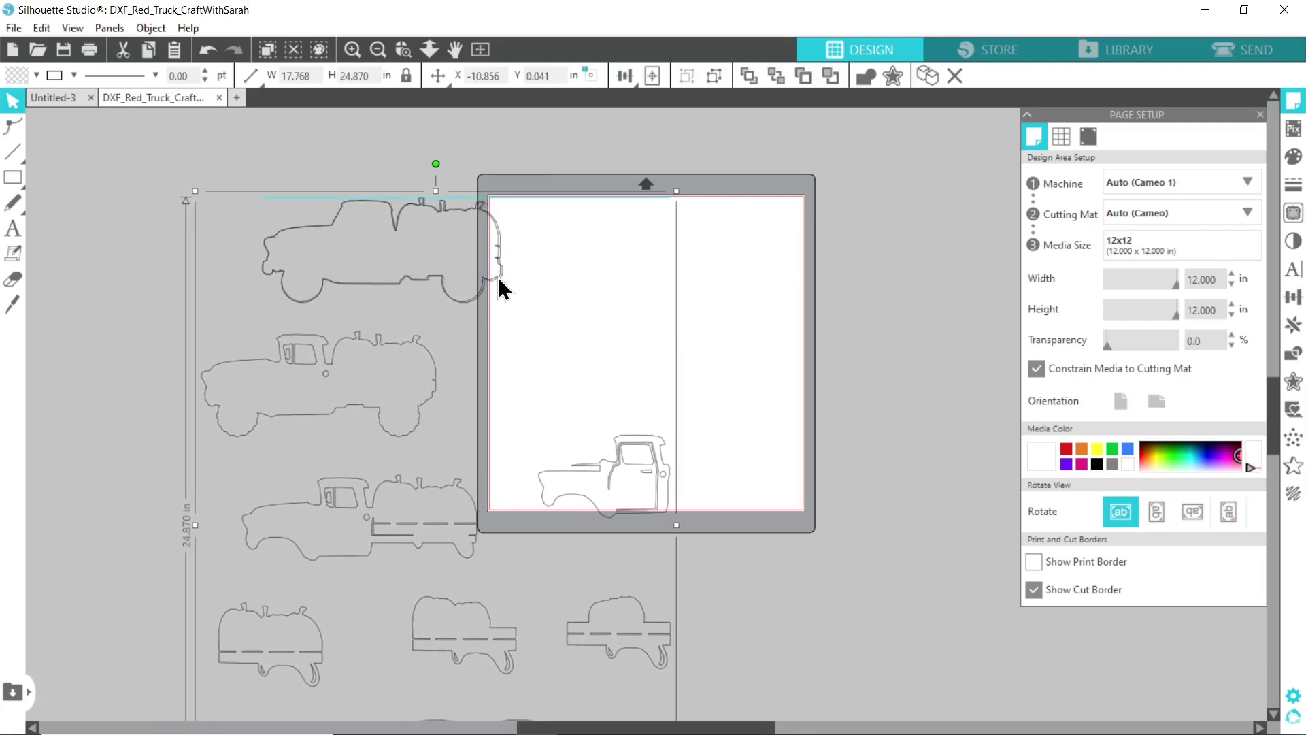
Step: Place the enlarged pieces around the mat and delete the spare truck outline
{"action": "left_click_drag", "start_coordinate": [498, 276], "coordinate": [829, 246]}
{"action": "left_click_drag", "start_coordinate": [460, 218], "coordinate": [349, 239]}
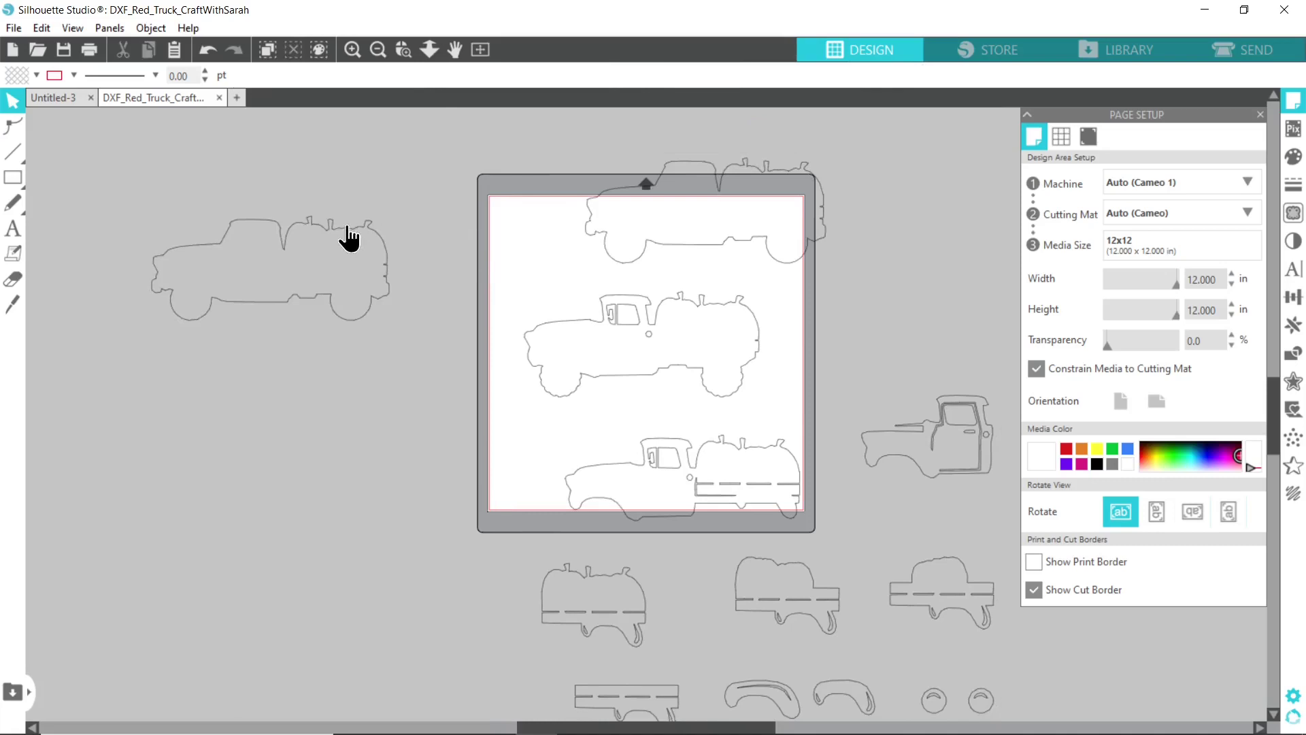
{"action": "key", "text": "Delete"}
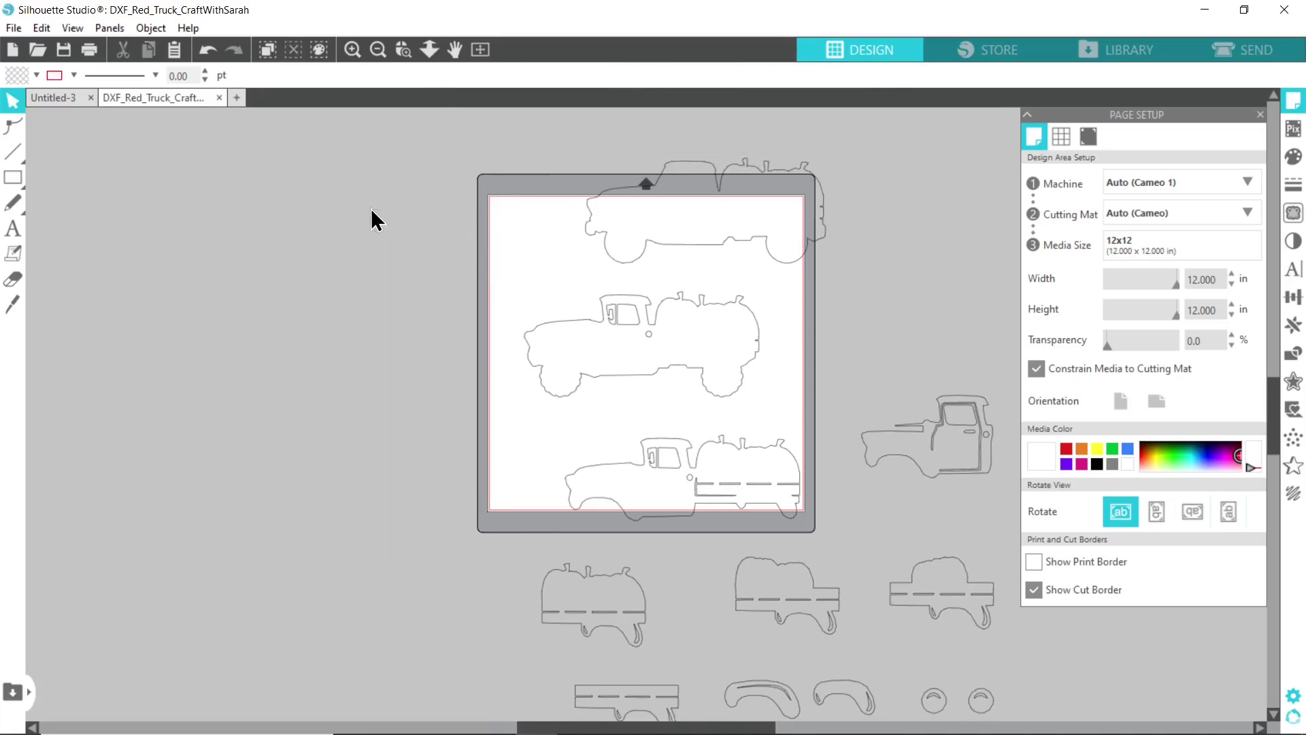
{"action": "left_click_drag", "start_coordinate": [696, 251], "coordinate": [564, 215]}
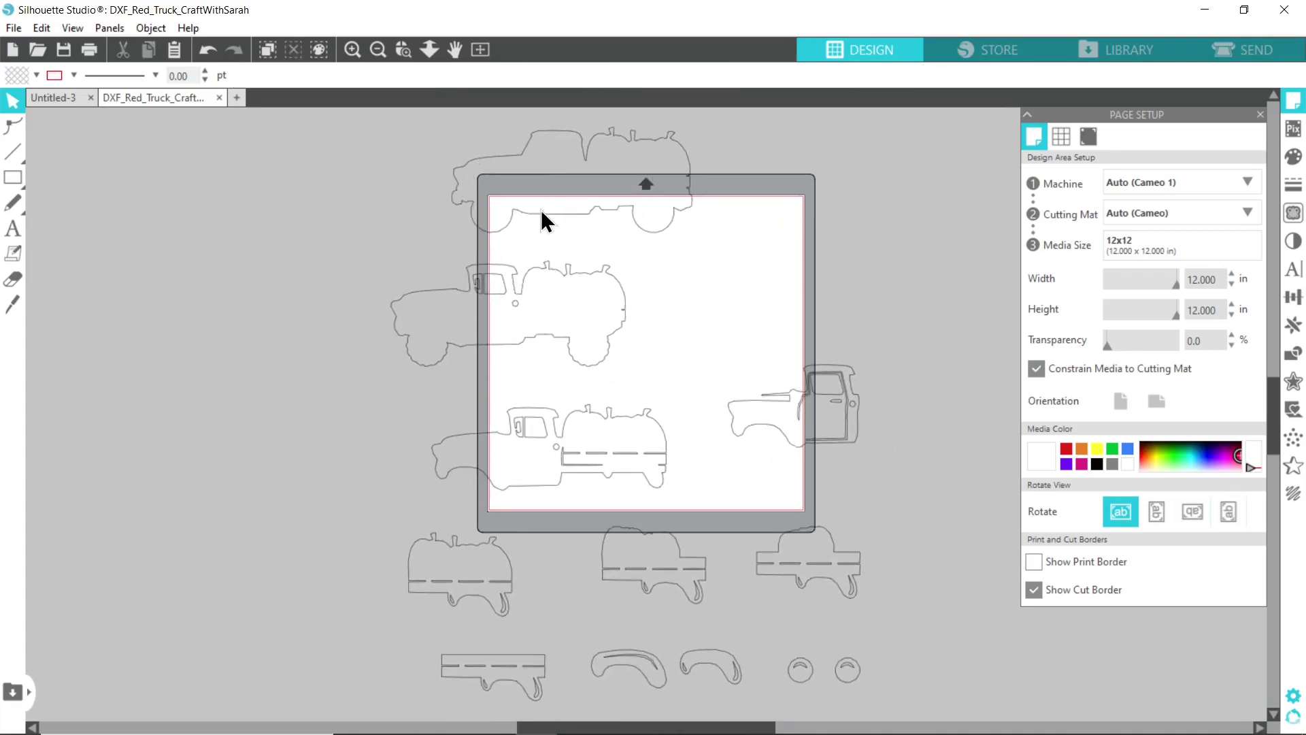
Step: Ungroup the truck pieces into separate shapes
{"action": "left_click", "coordinate": [541, 210]}
{"action": "right_click", "coordinate": [544, 214]}
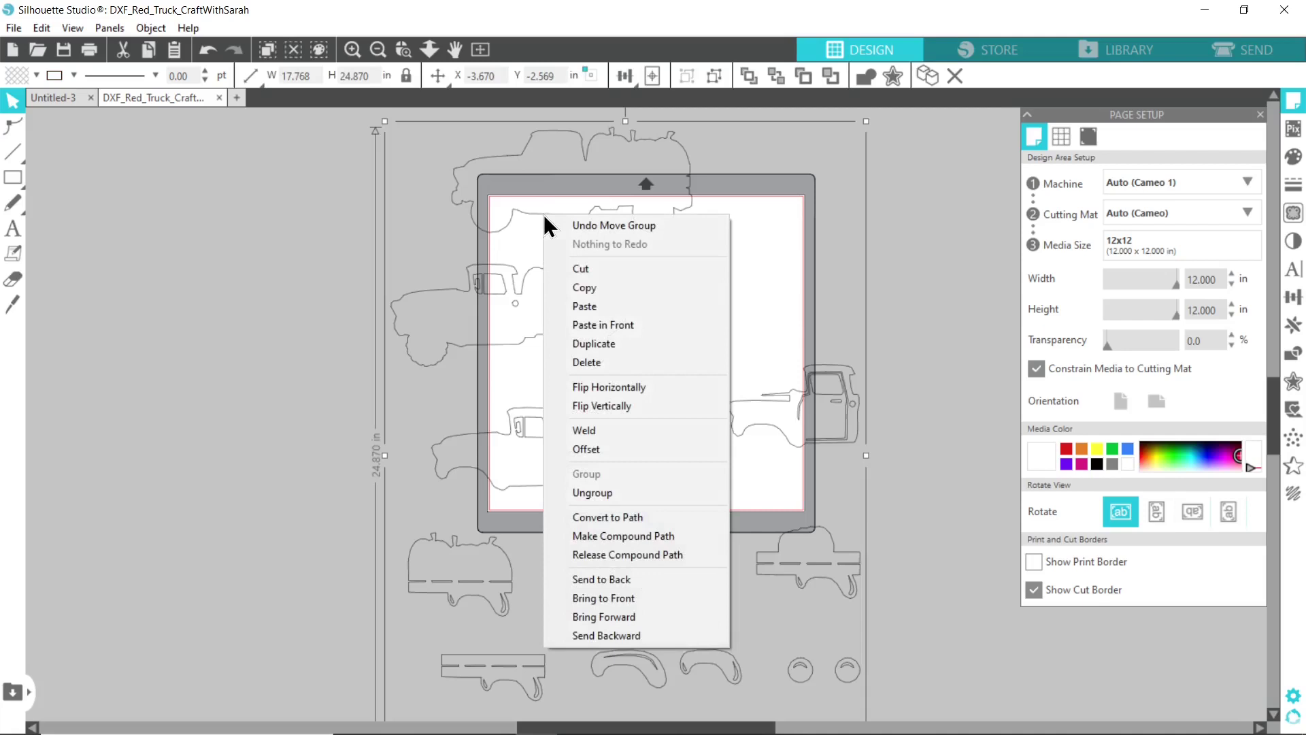
{"action": "left_click", "coordinate": [634, 489]}
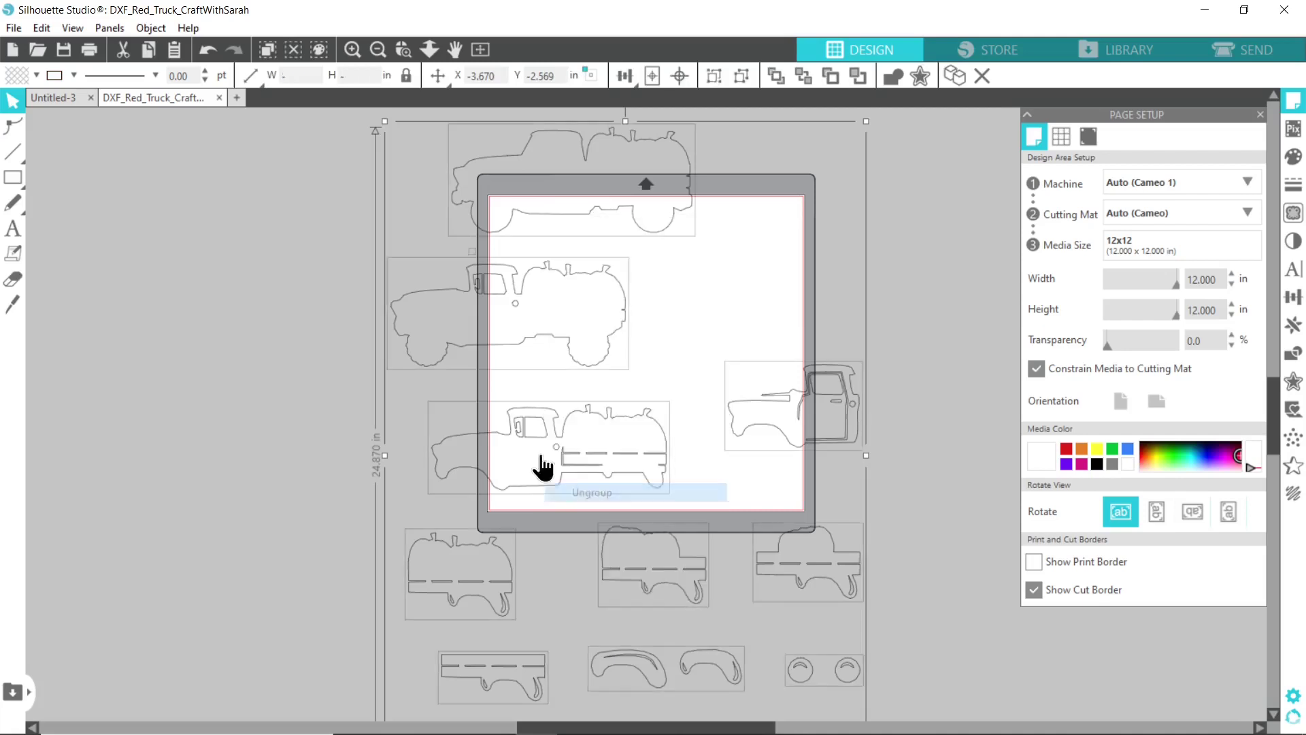
Step: Deselect all the truck pieces on the Silhouette Studio canvas
{"action": "left_click", "coordinate": [232, 291]}
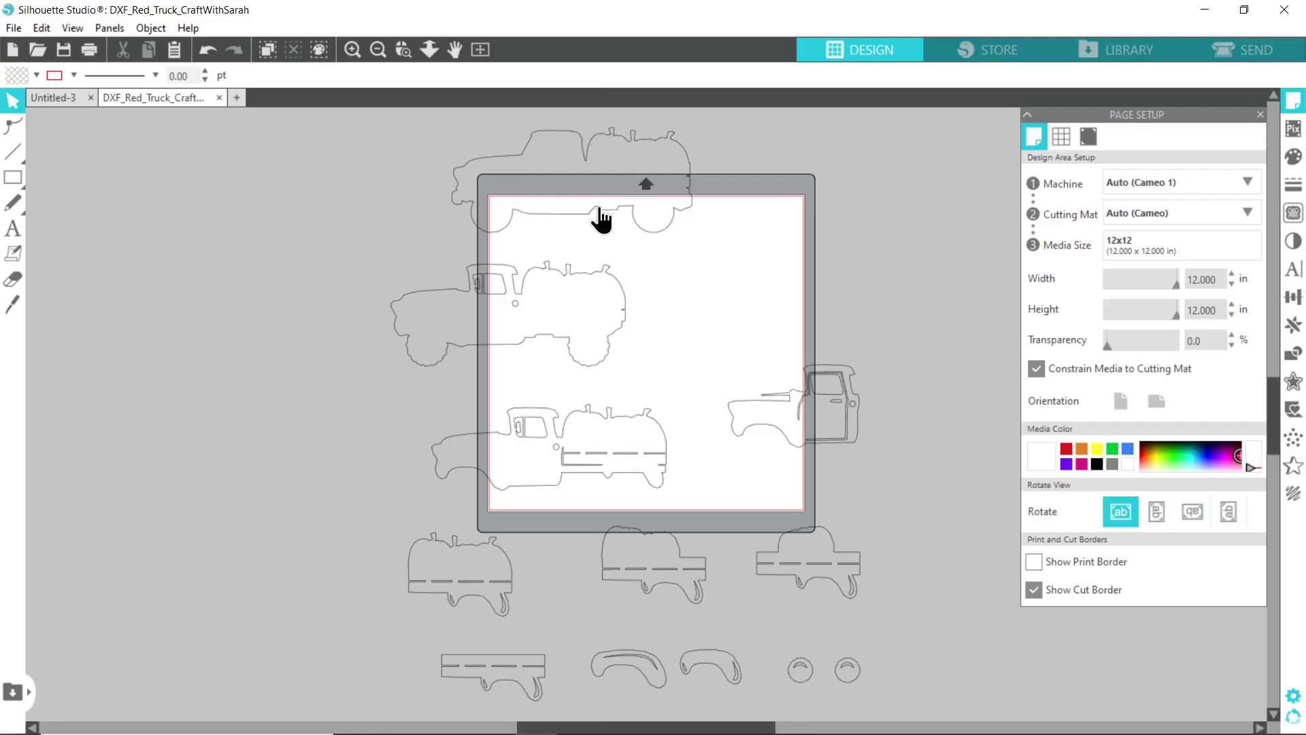
Step: Fill the top base truck layer light grey
{"action": "left_click", "coordinate": [601, 211]}
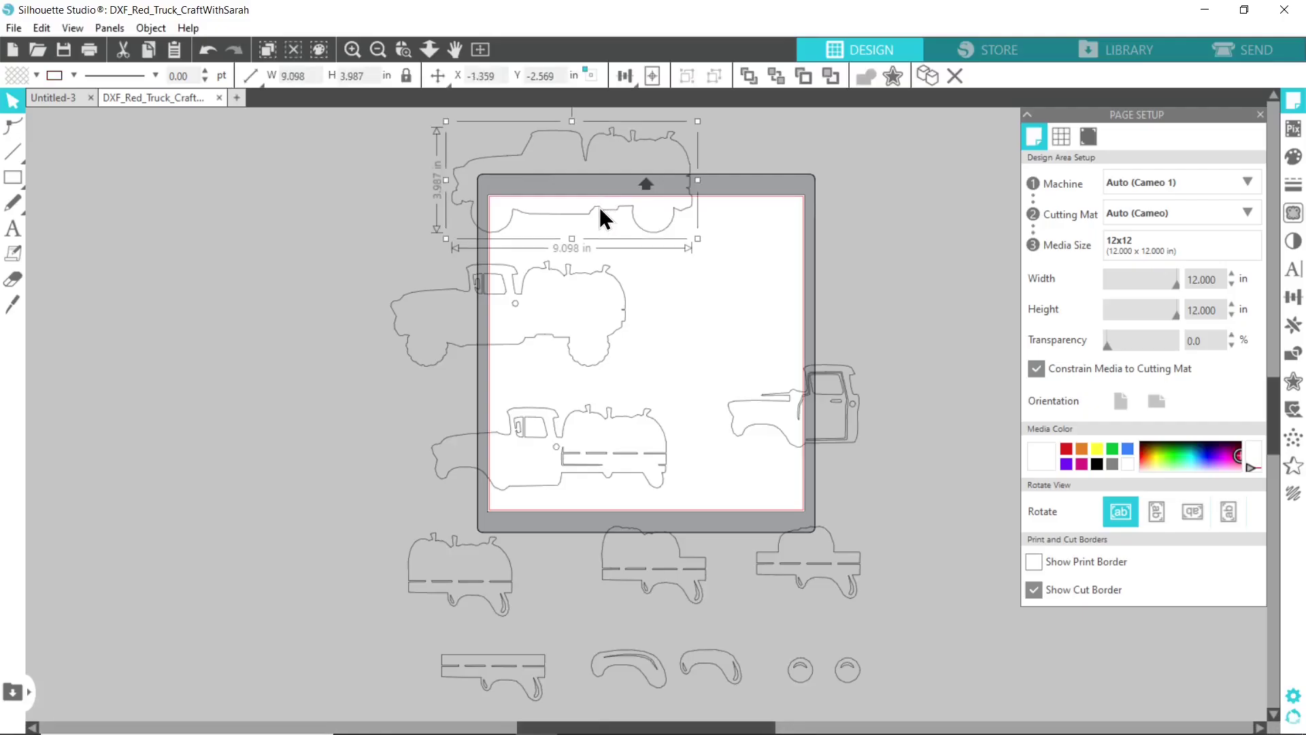
{"action": "left_click", "coordinate": [1295, 158]}
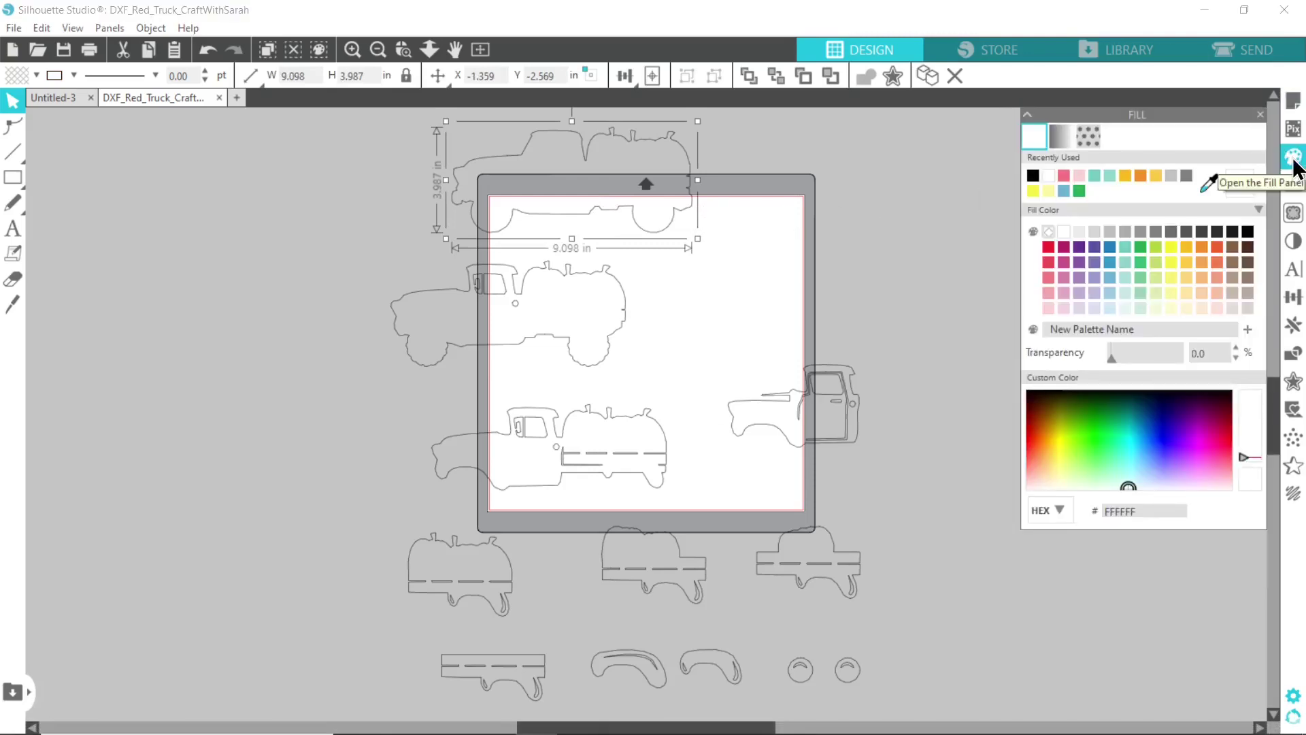
{"action": "left_click", "coordinate": [1172, 174]}
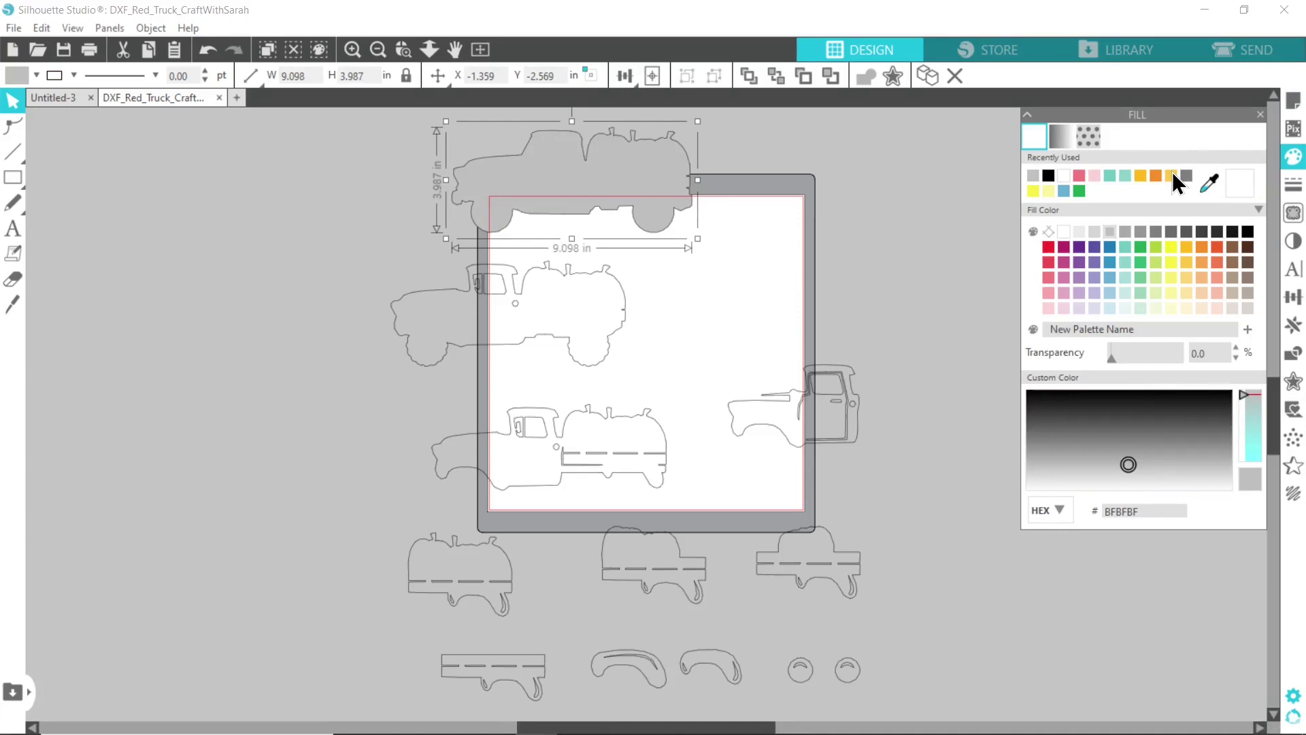
Step: Give the two small circles the truck's grey with the eyedropper and move them above the mat
{"action": "left_click", "coordinate": [845, 671]}
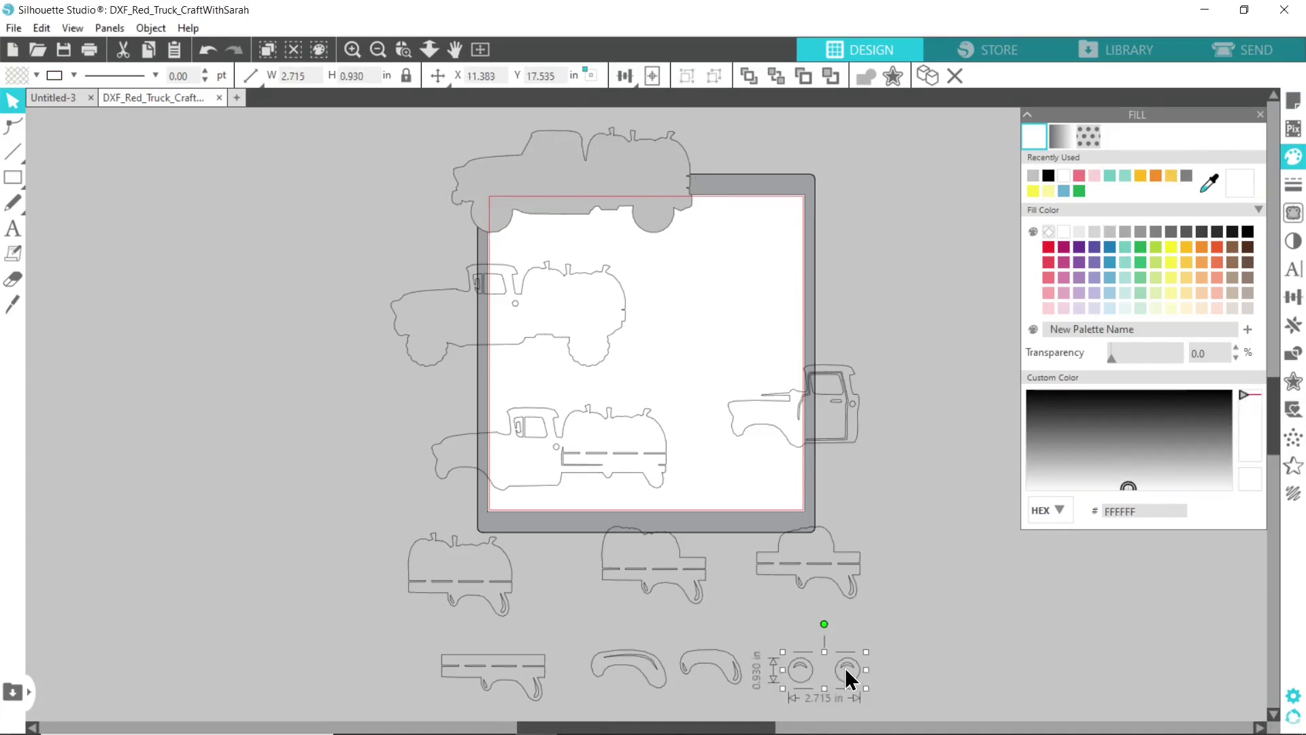
{"action": "left_click", "coordinate": [1204, 183]}
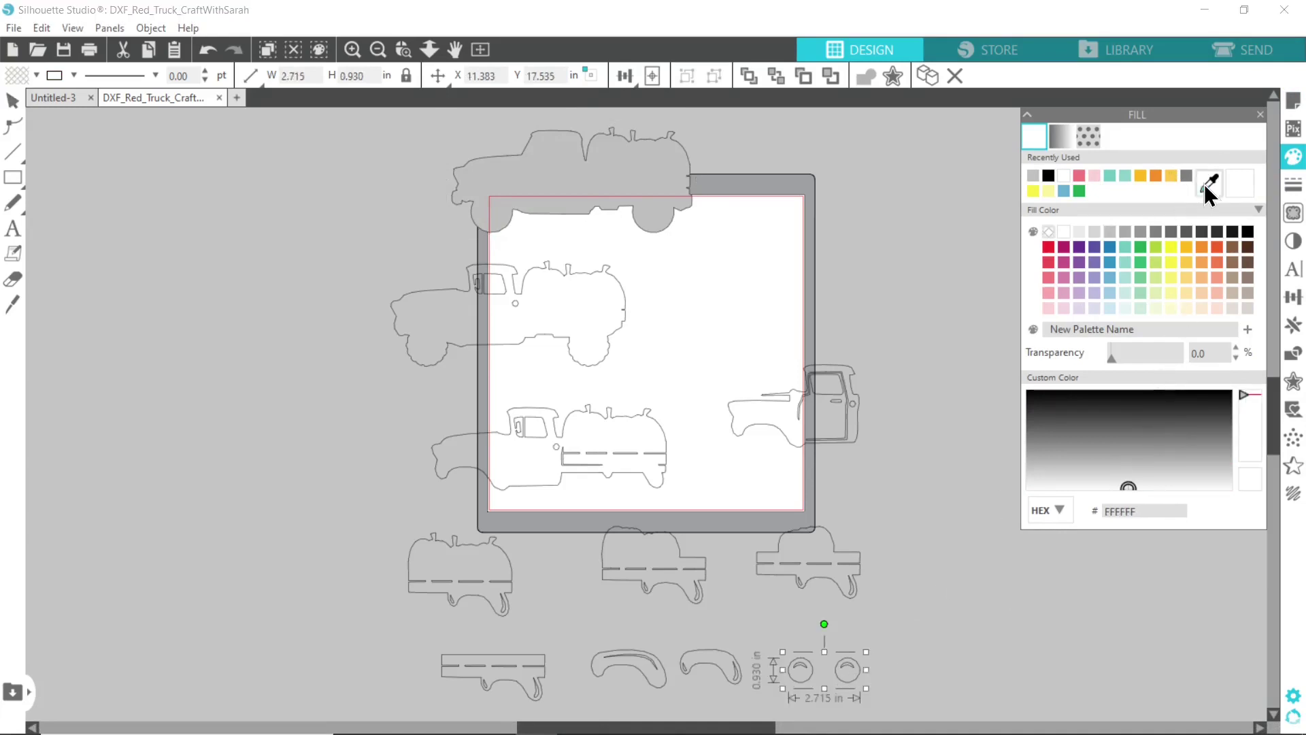
{"action": "left_click", "coordinate": [532, 166]}
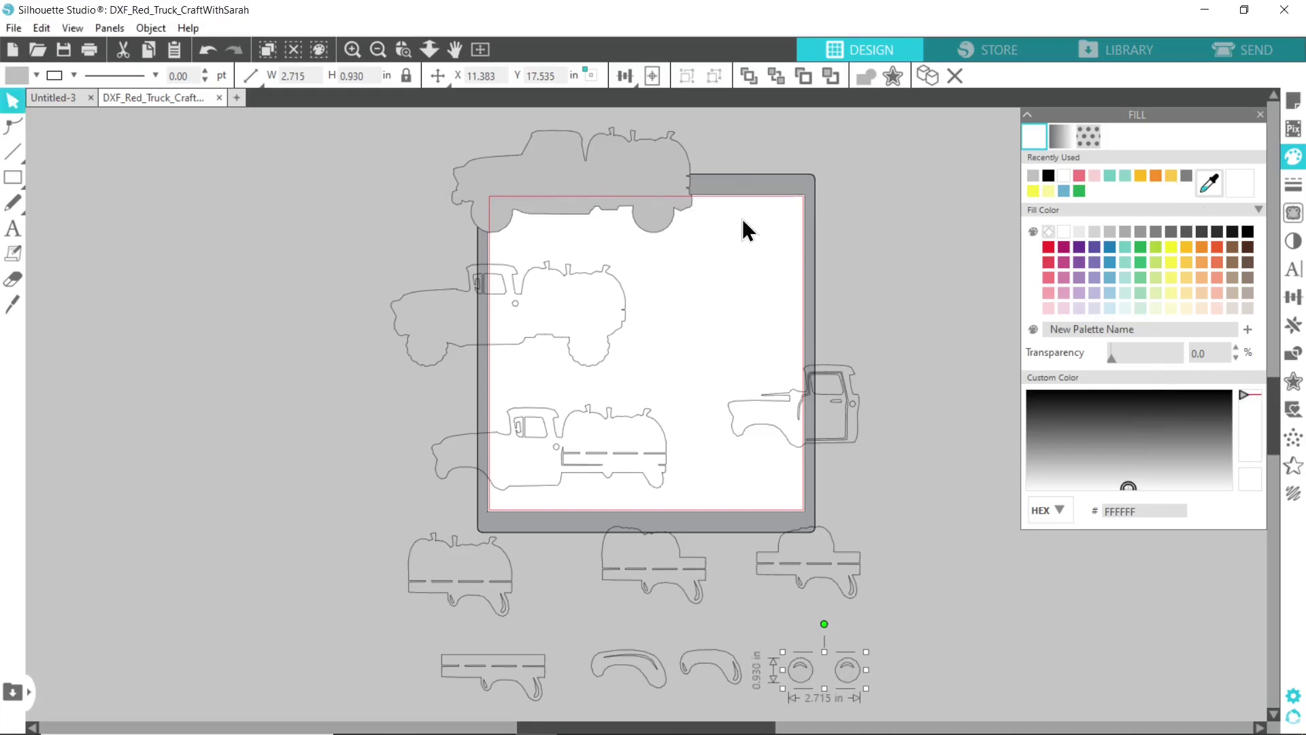
{"action": "left_click", "coordinate": [886, 231]}
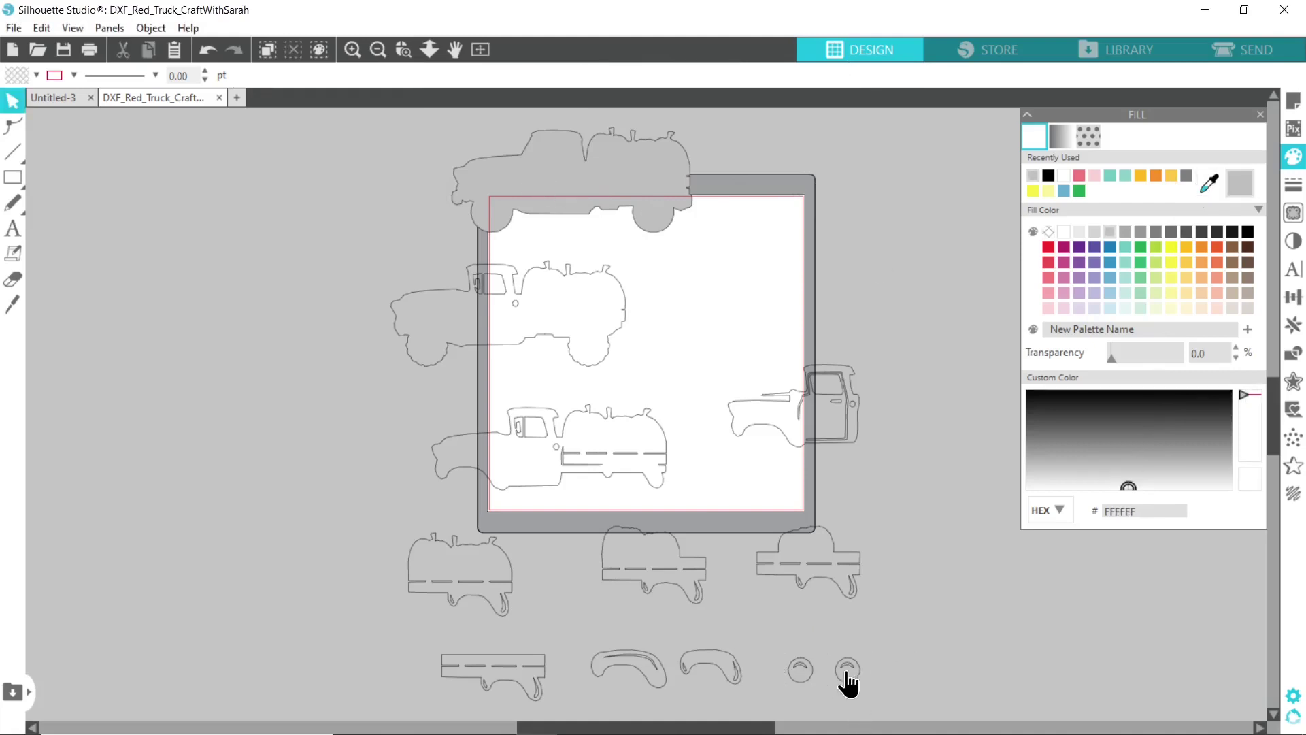
{"action": "left_click_drag", "start_coordinate": [847, 673], "coordinate": [762, 148]}
{"action": "left_click", "coordinate": [776, 209]}
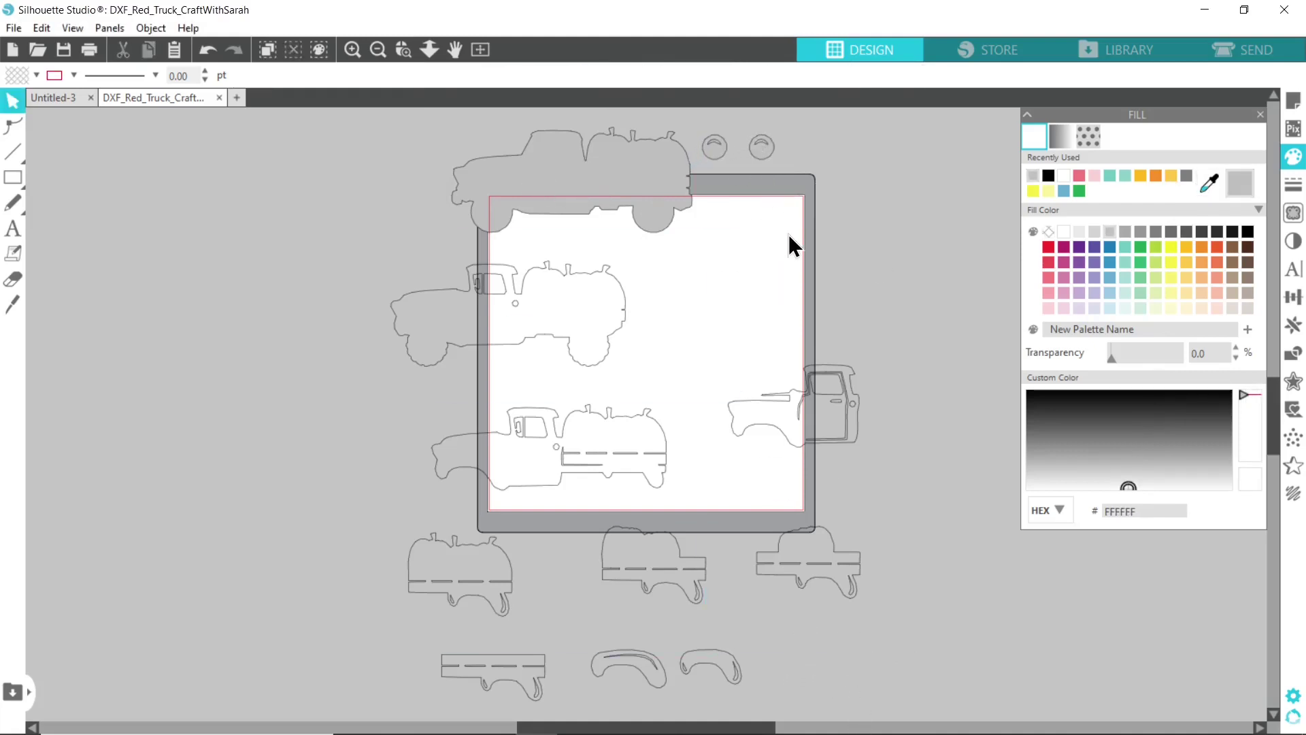
Step: Fill the second full truck outline dark grey (404040)
{"action": "key", "text": "alt+Tab"}
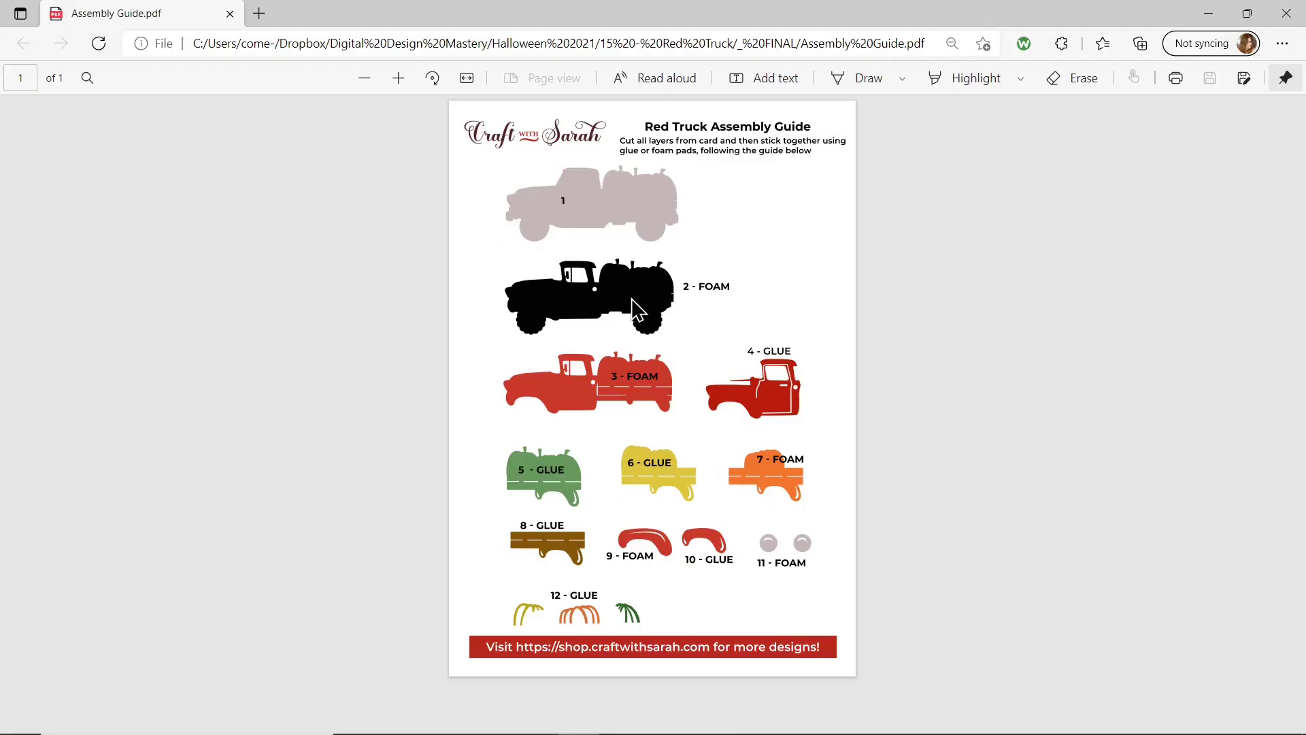
{"action": "key", "text": "alt+Tab"}
{"action": "left_click", "coordinate": [553, 267]}
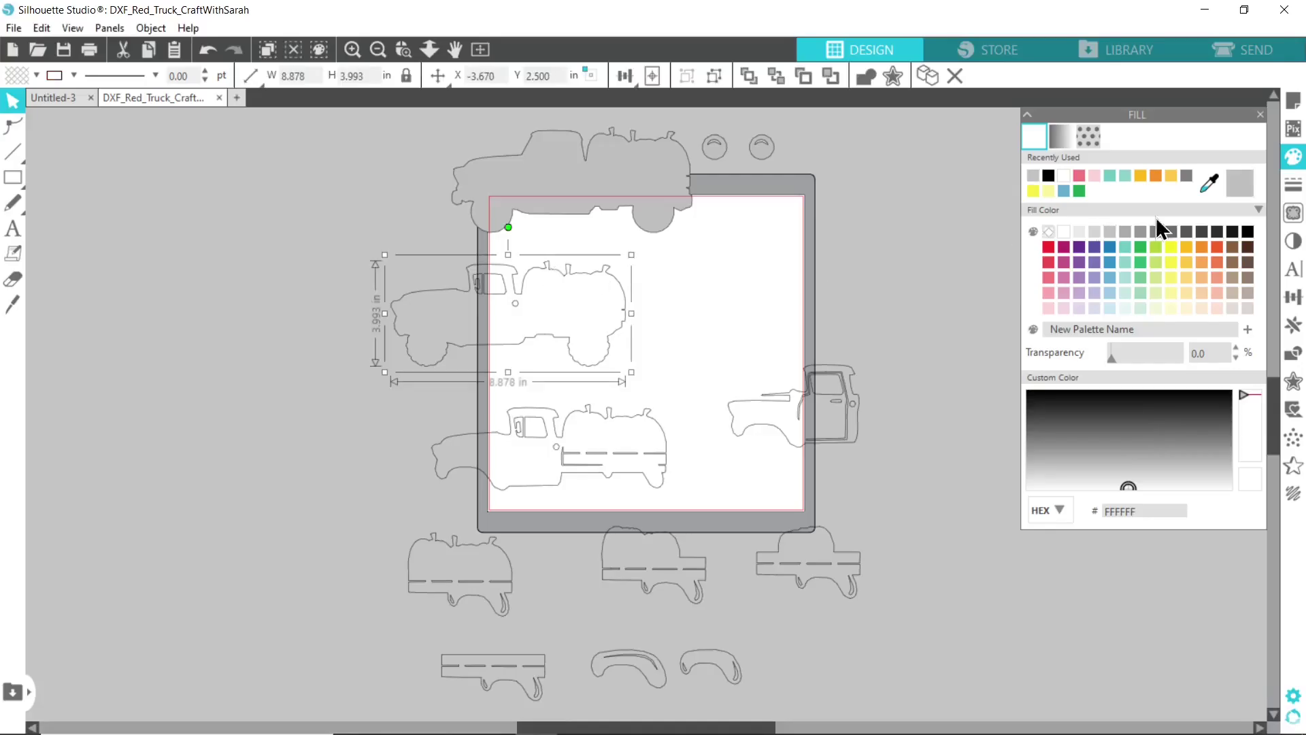
{"action": "left_click", "coordinate": [1247, 233]}
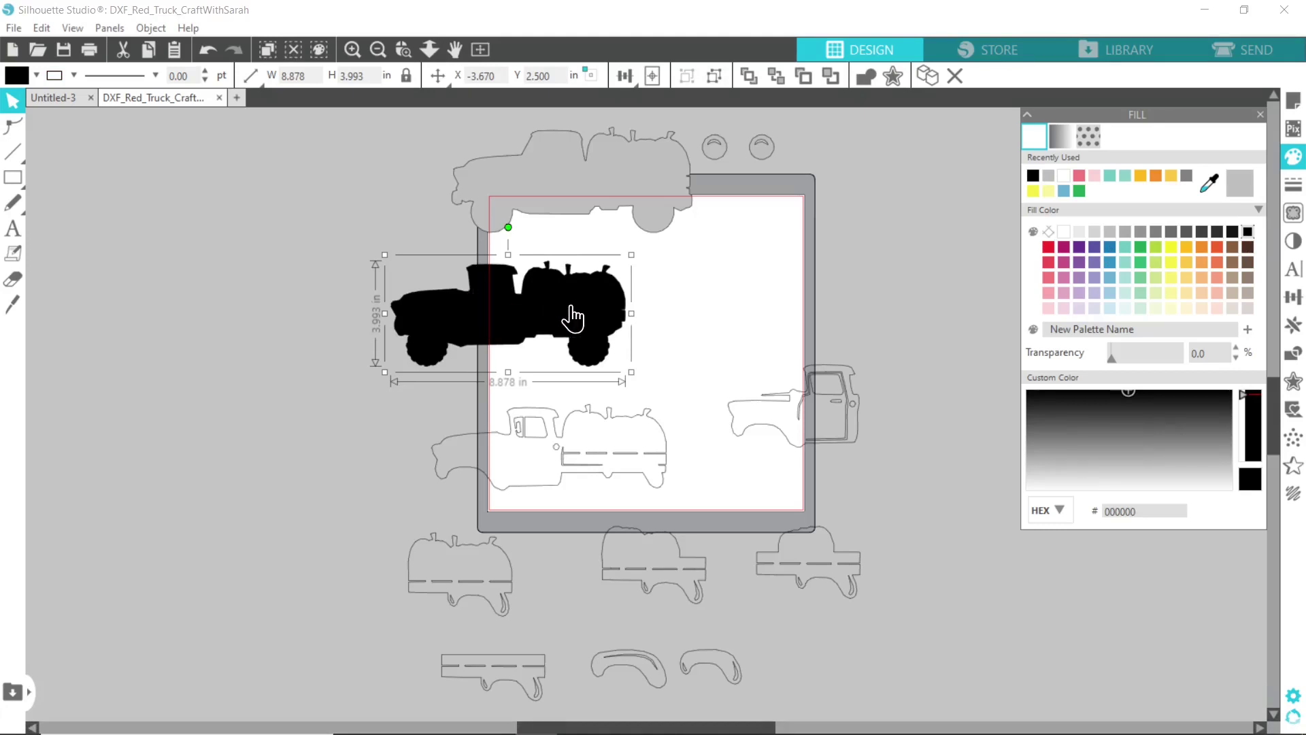
{"action": "left_click", "coordinate": [1216, 233]}
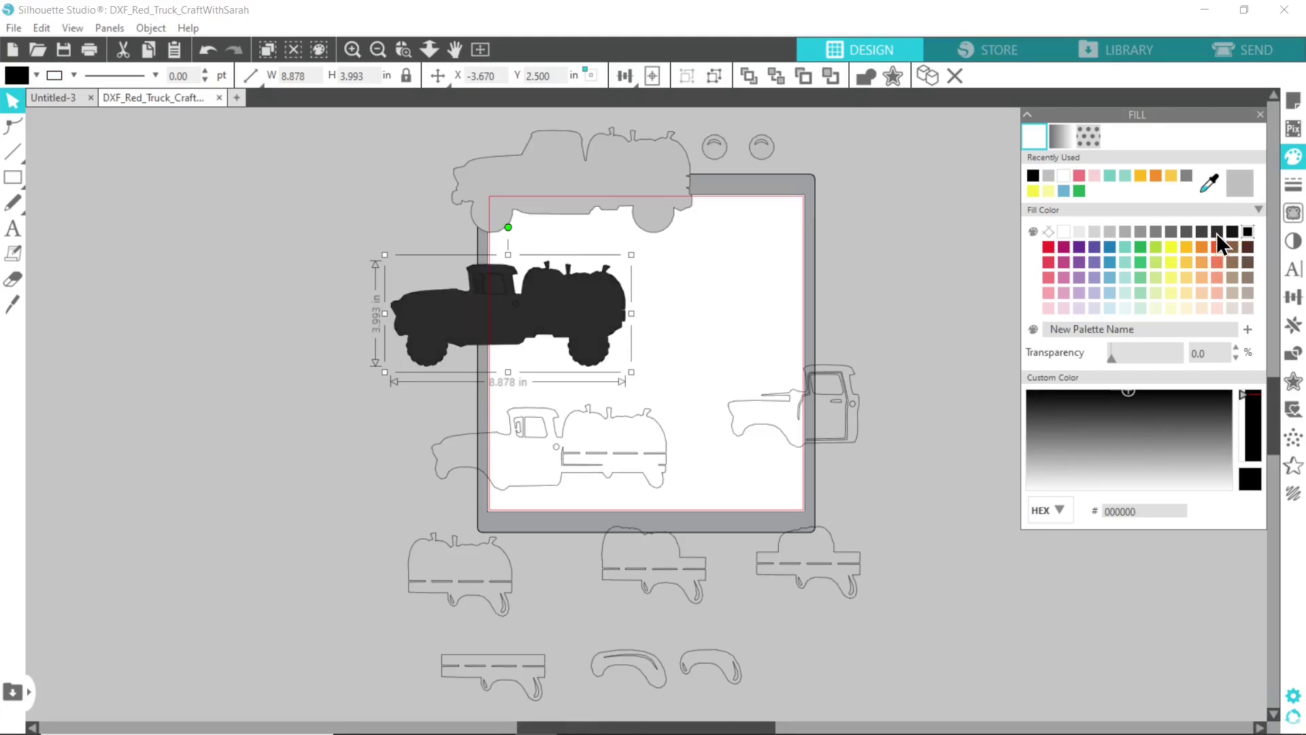
{"action": "left_click", "coordinate": [1202, 234]}
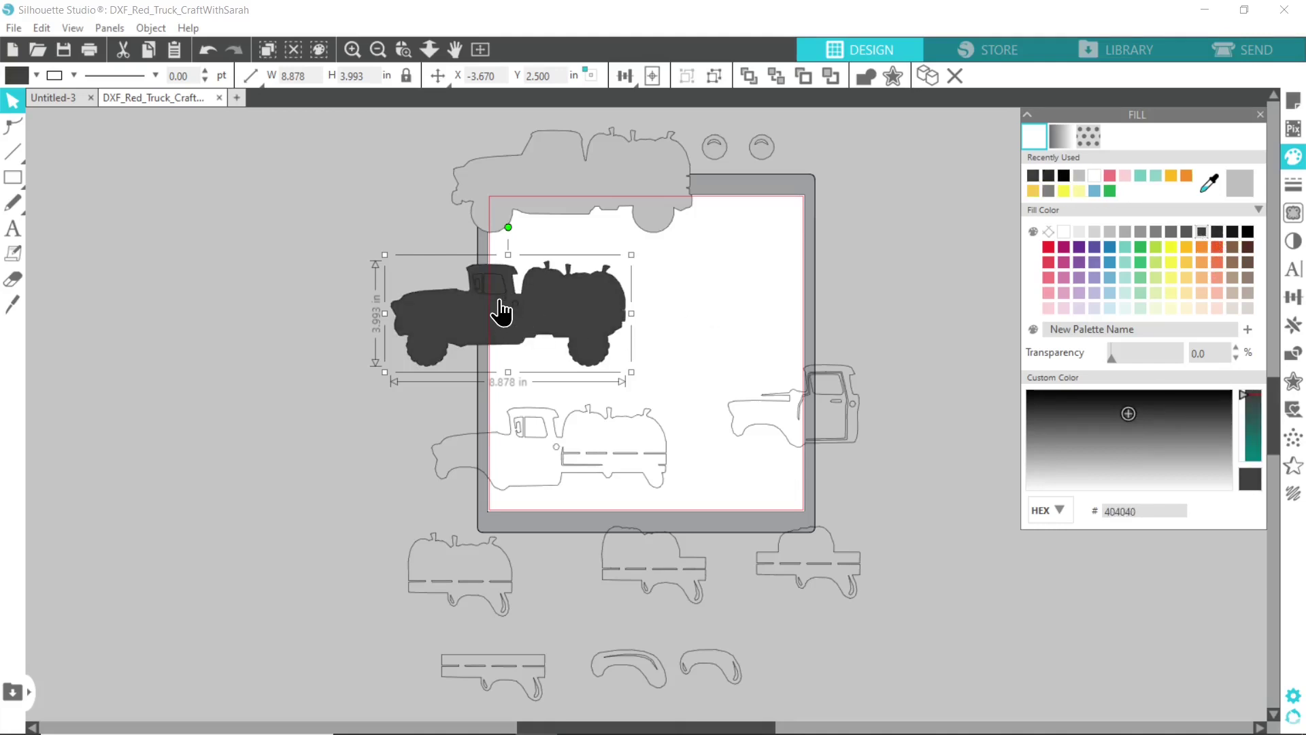
{"action": "left_click", "coordinate": [719, 318]}
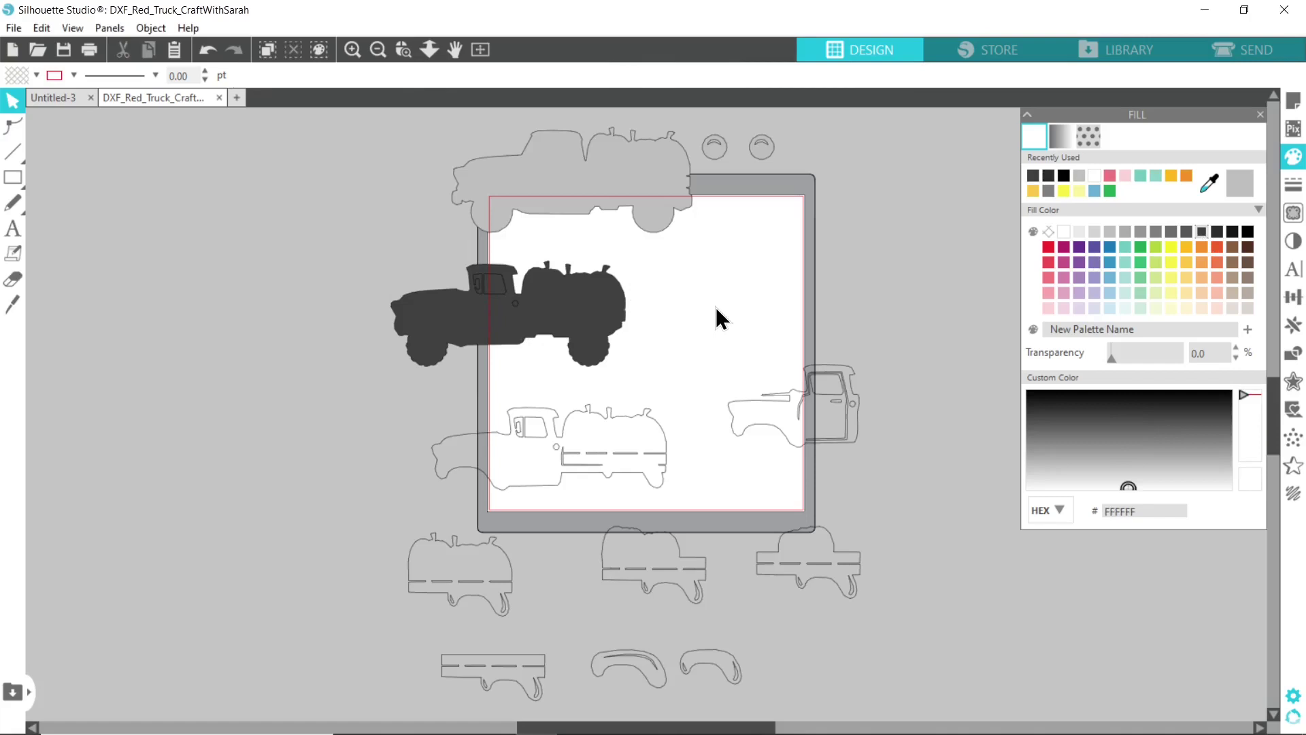
Step: Fill the long truck pink, sample that pink for the fenders, and fill the cab red
{"action": "left_click", "coordinate": [558, 449]}
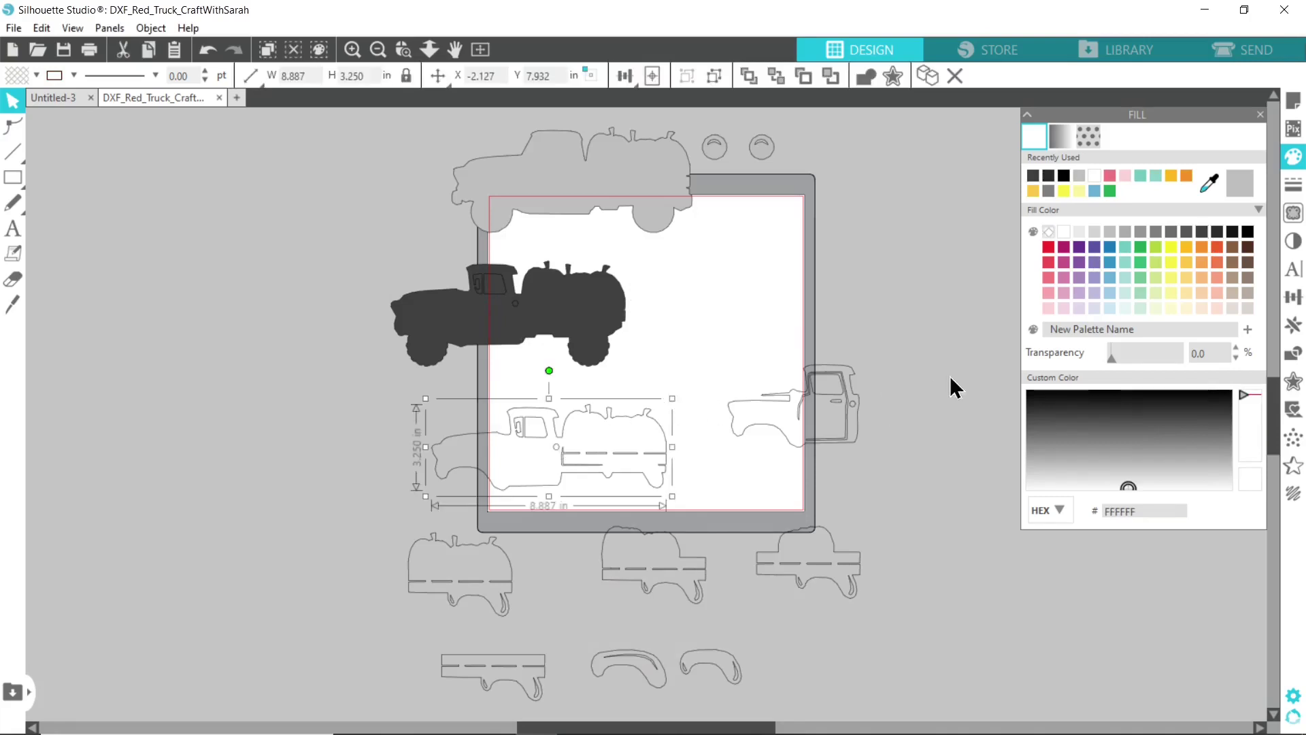
{"action": "left_click", "coordinate": [1049, 276]}
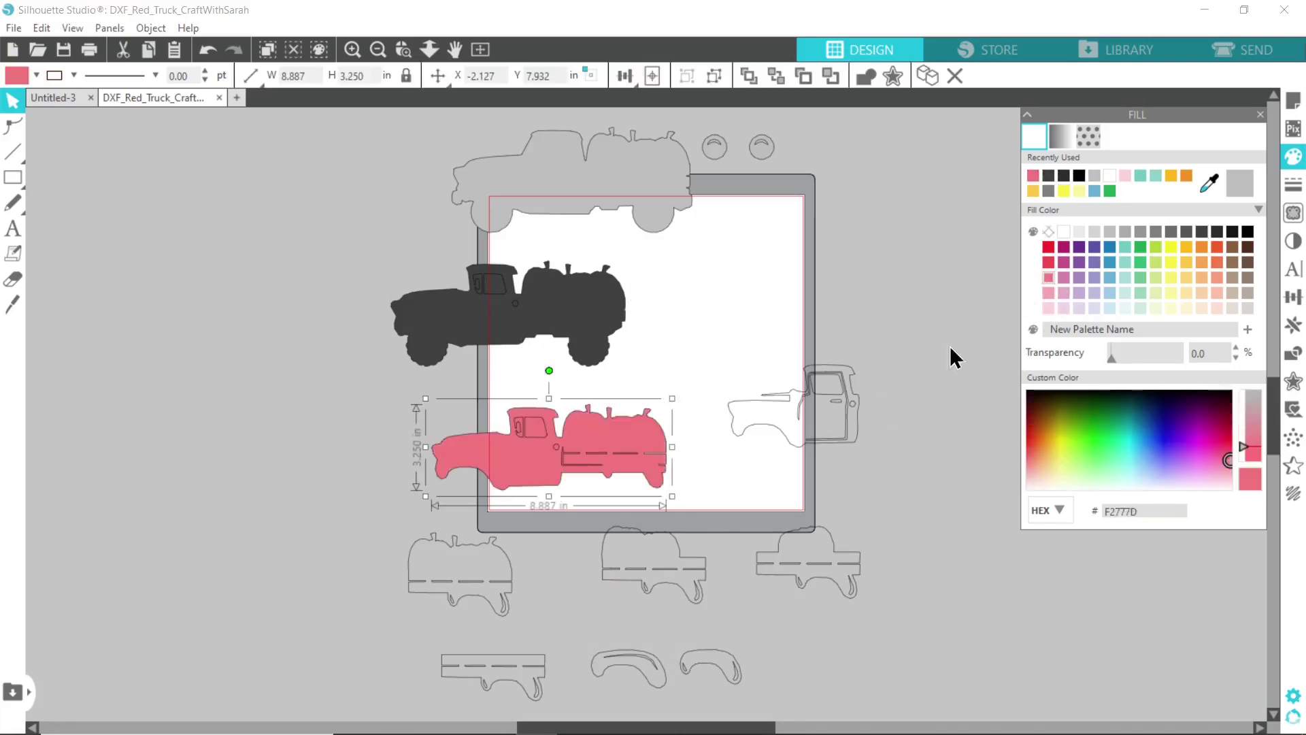
{"action": "left_click", "coordinate": [710, 668]}
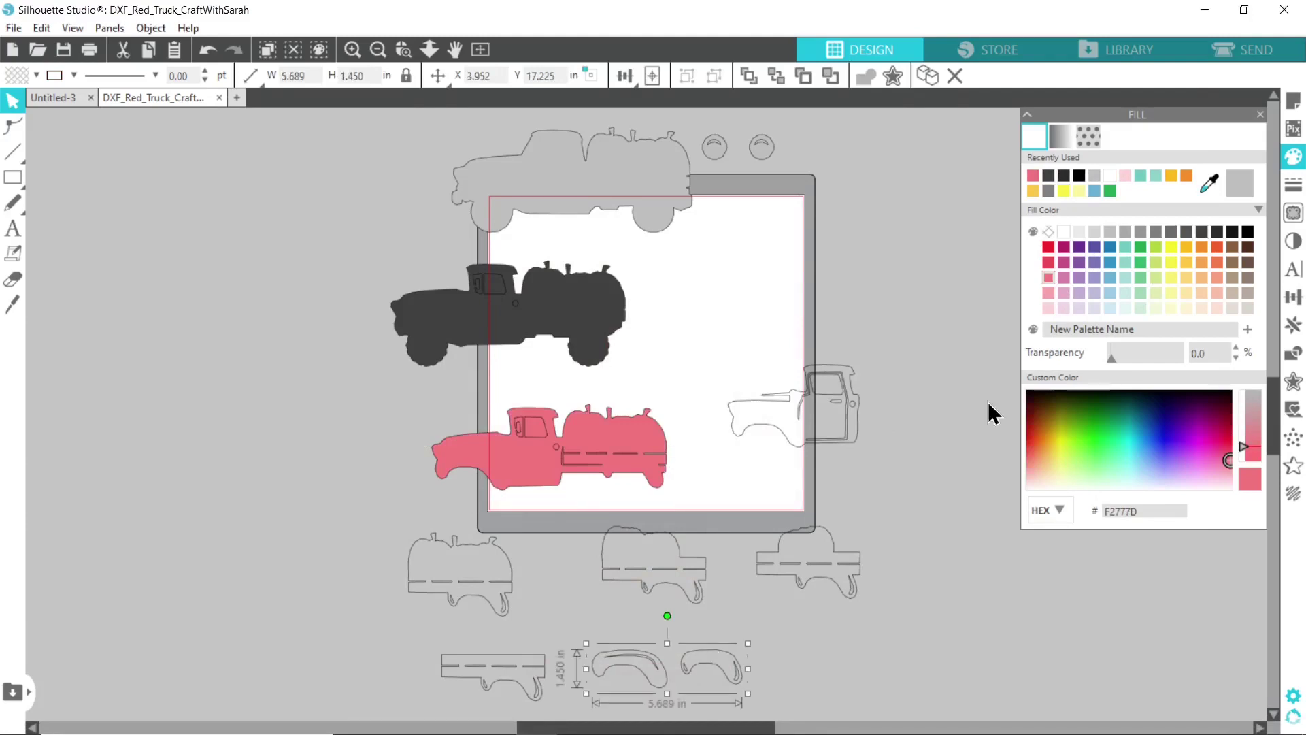
{"action": "left_click", "coordinate": [1210, 182]}
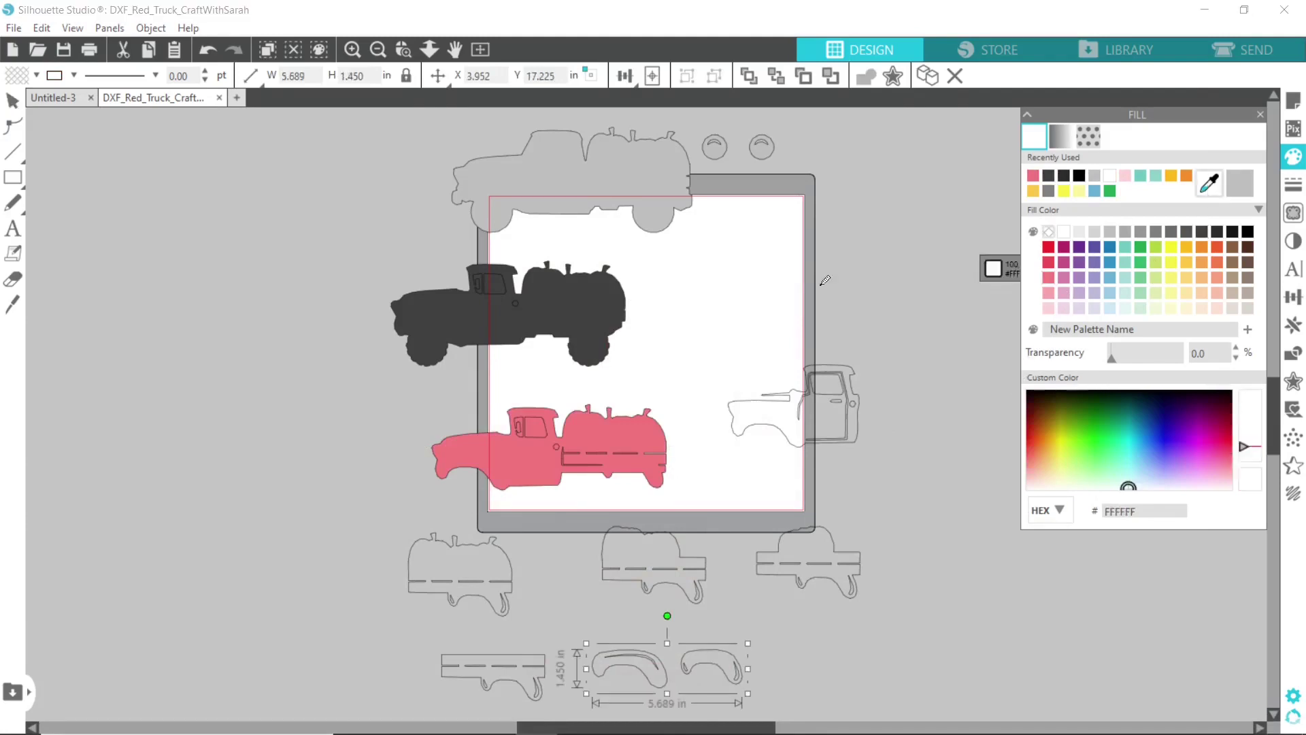
{"action": "left_click", "coordinate": [612, 427]}
{"action": "key", "text": "Escape"}
{"action": "left_click", "coordinate": [794, 425]}
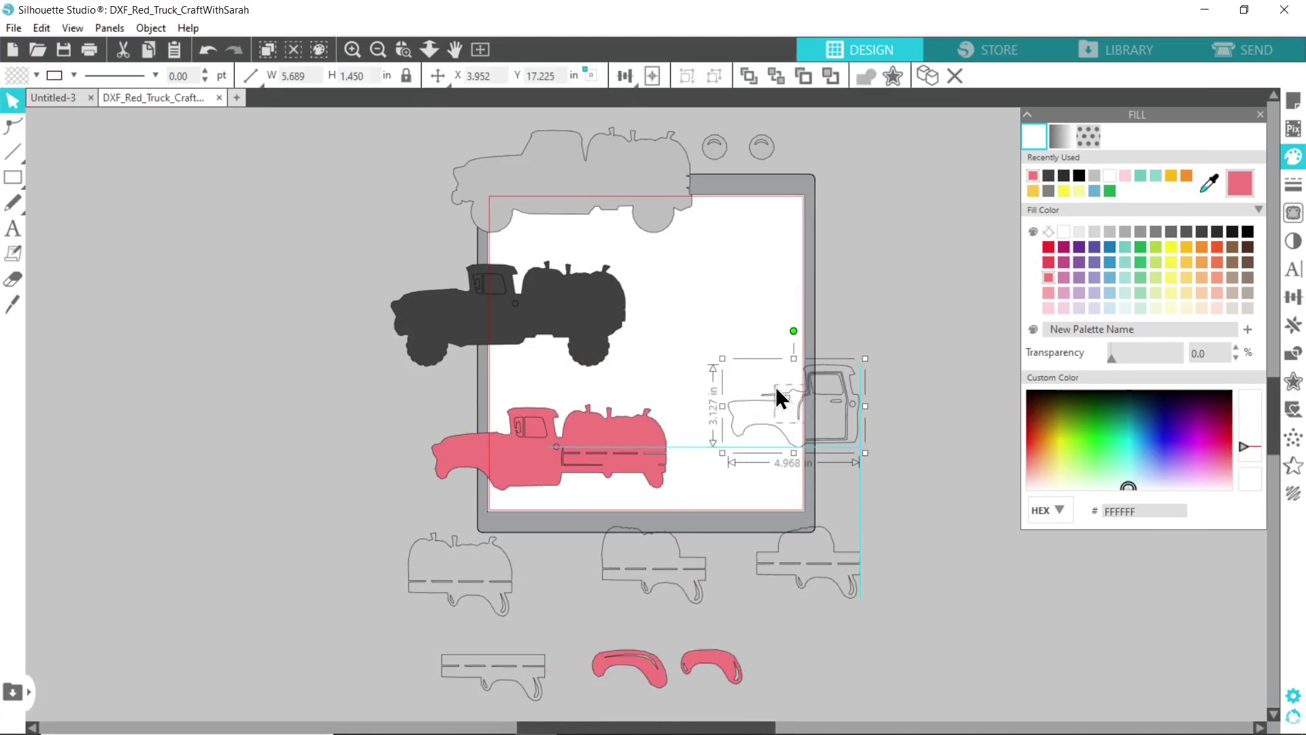
{"action": "left_click", "coordinate": [1049, 247]}
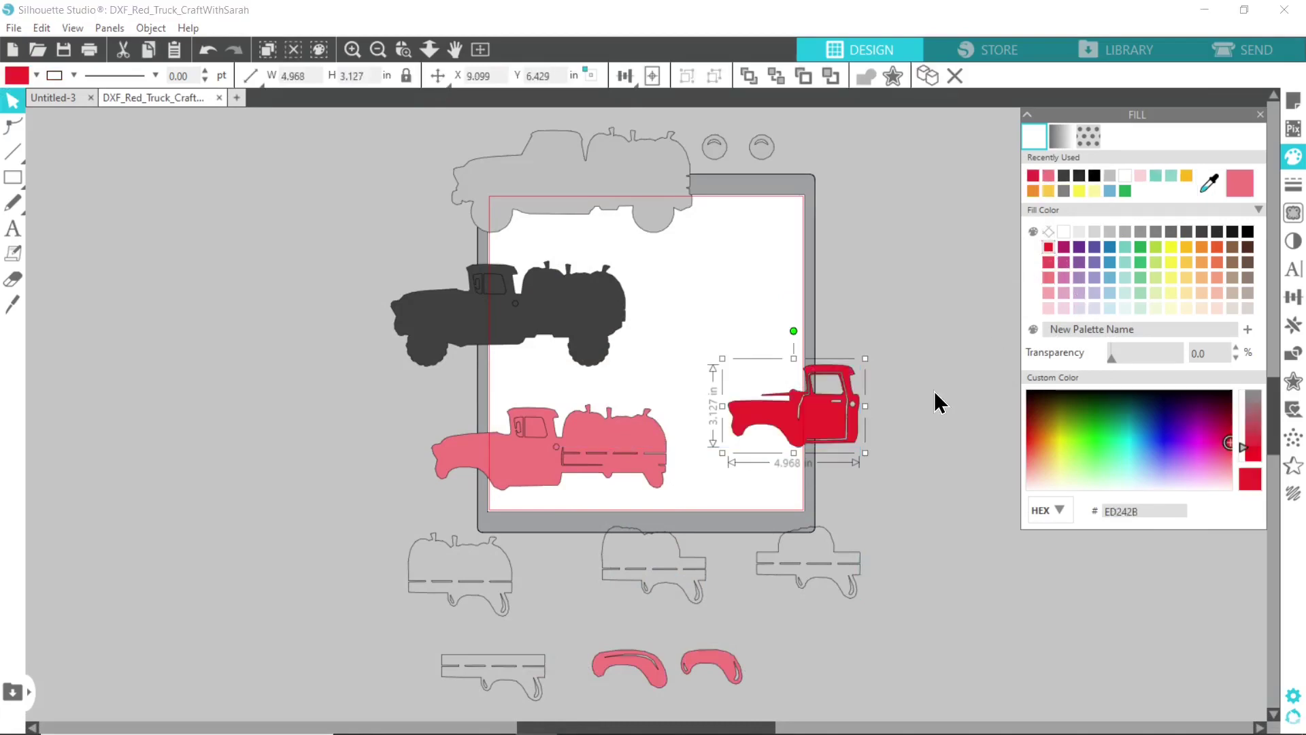
Step: Fill the three truck-bed pieces green, yellow and orange, and the flatbed brown
{"action": "left_click", "coordinate": [532, 513]}
{"action": "scroll", "coordinate": [532, 513], "scroll_direction": "down", "scroll_amount": 1}
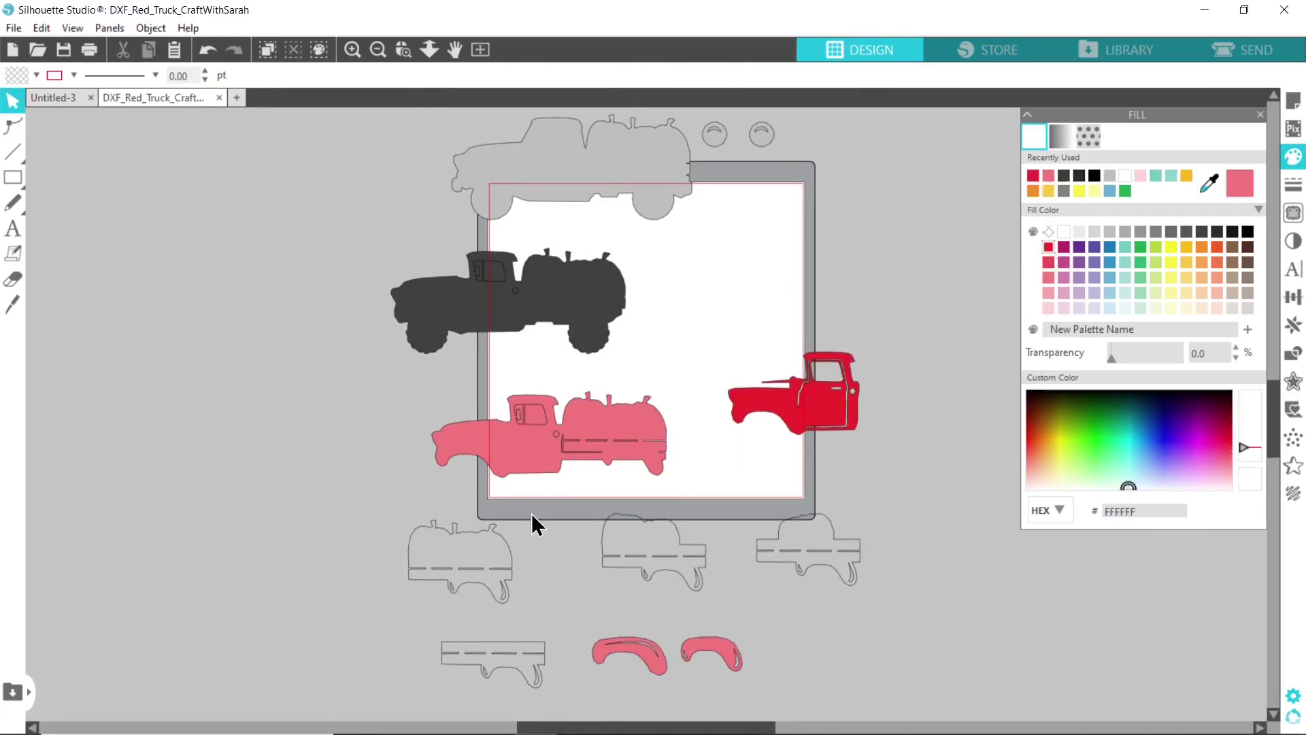
{"action": "left_click", "coordinate": [481, 544]}
{"action": "left_click", "coordinate": [1144, 263]}
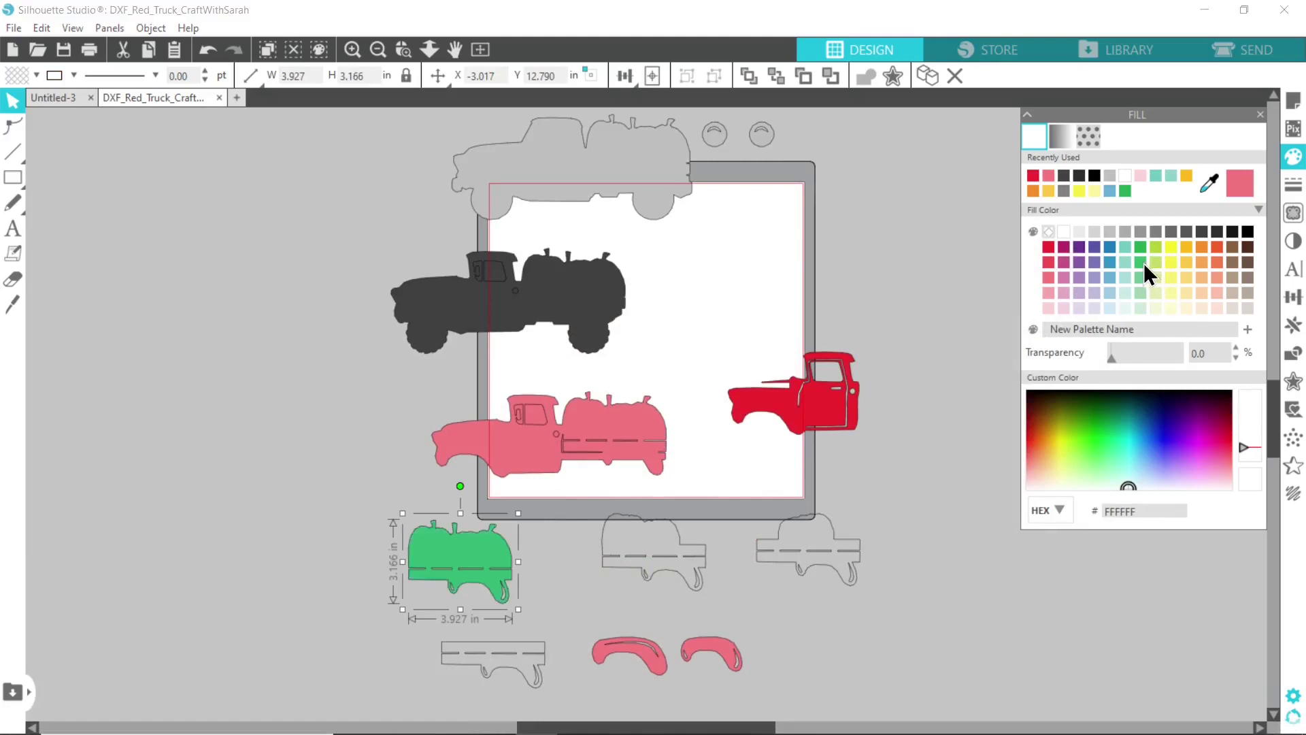
{"action": "left_click", "coordinate": [668, 534]}
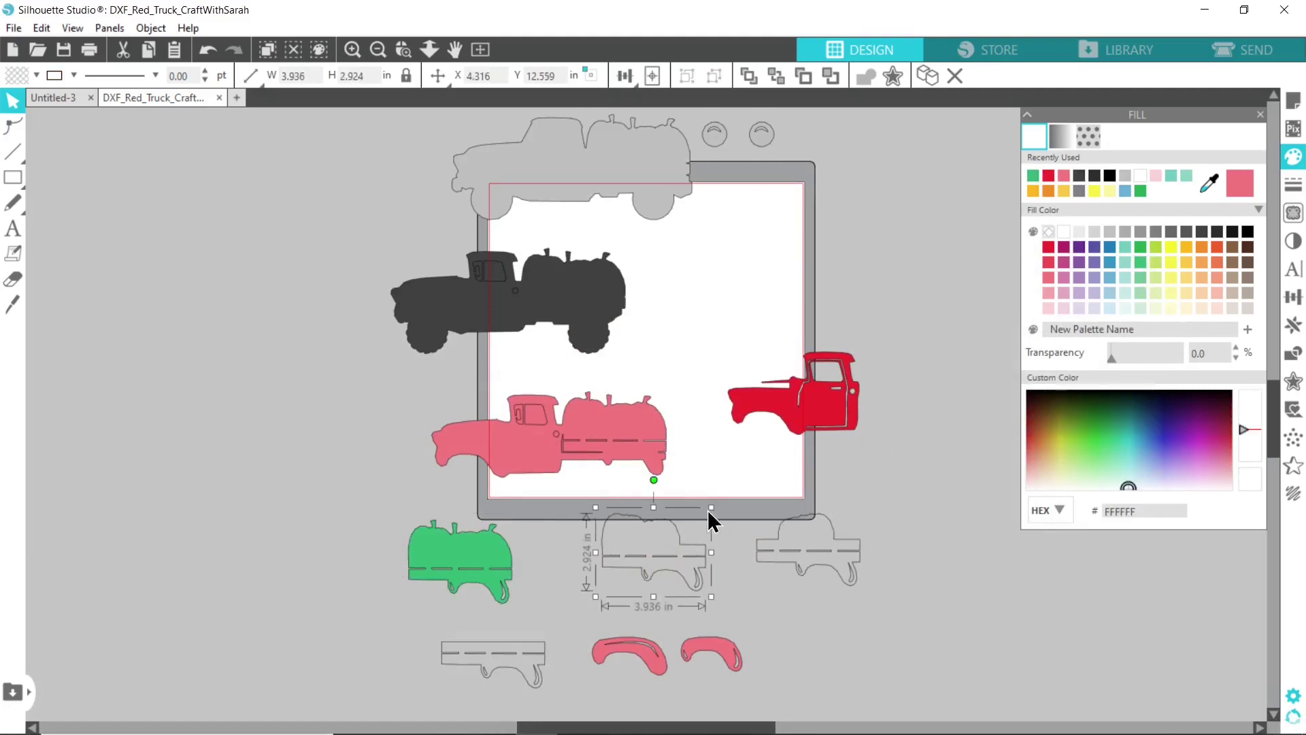
{"action": "left_click", "coordinate": [1171, 263]}
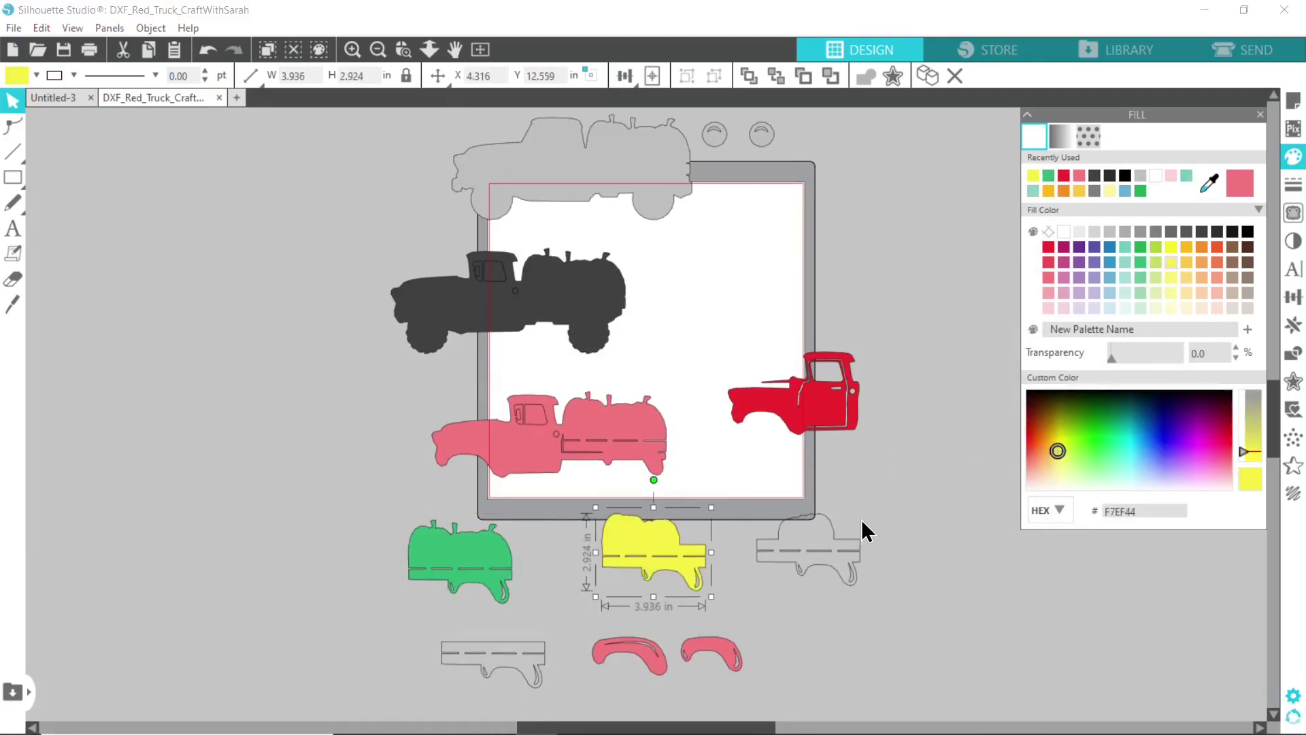
{"action": "left_click", "coordinate": [838, 538]}
{"action": "left_click", "coordinate": [1201, 262]}
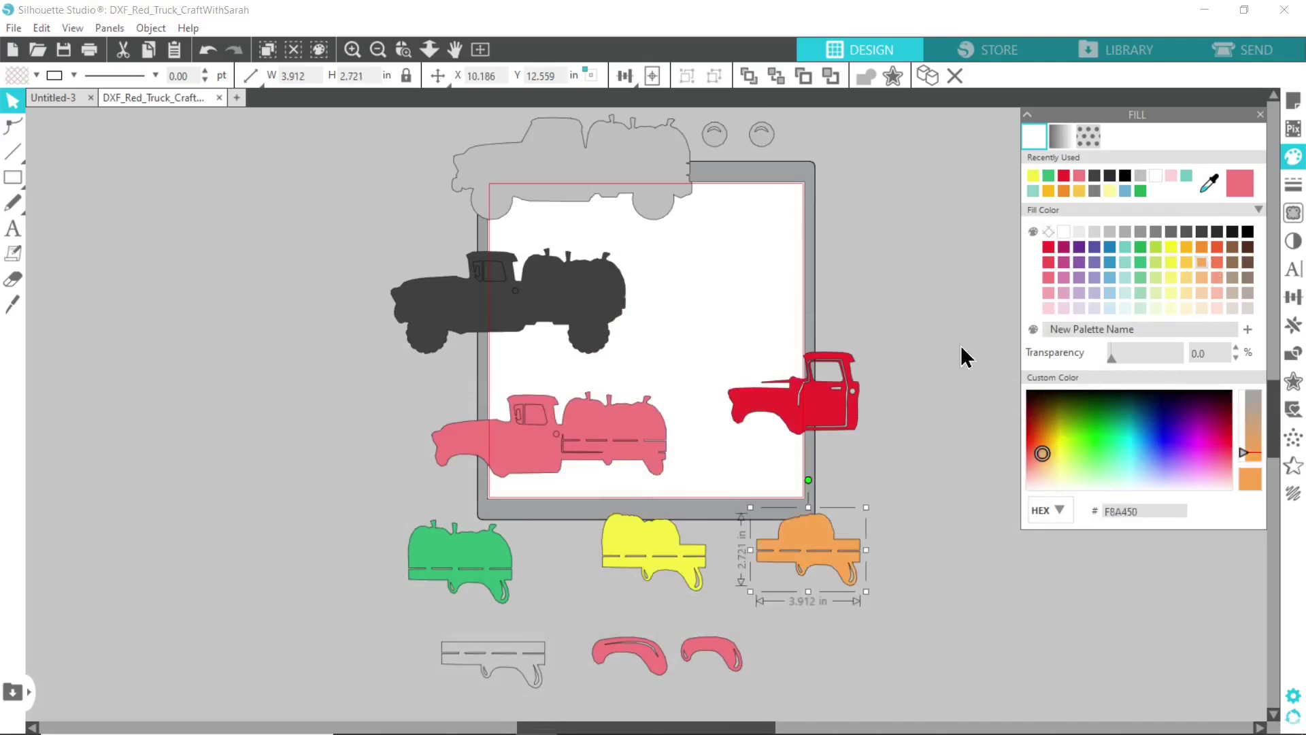
{"action": "scroll", "coordinate": [939, 346], "scroll_direction": "down", "scroll_amount": 3}
{"action": "scroll", "coordinate": [937, 345], "scroll_direction": "down", "scroll_amount": 1}
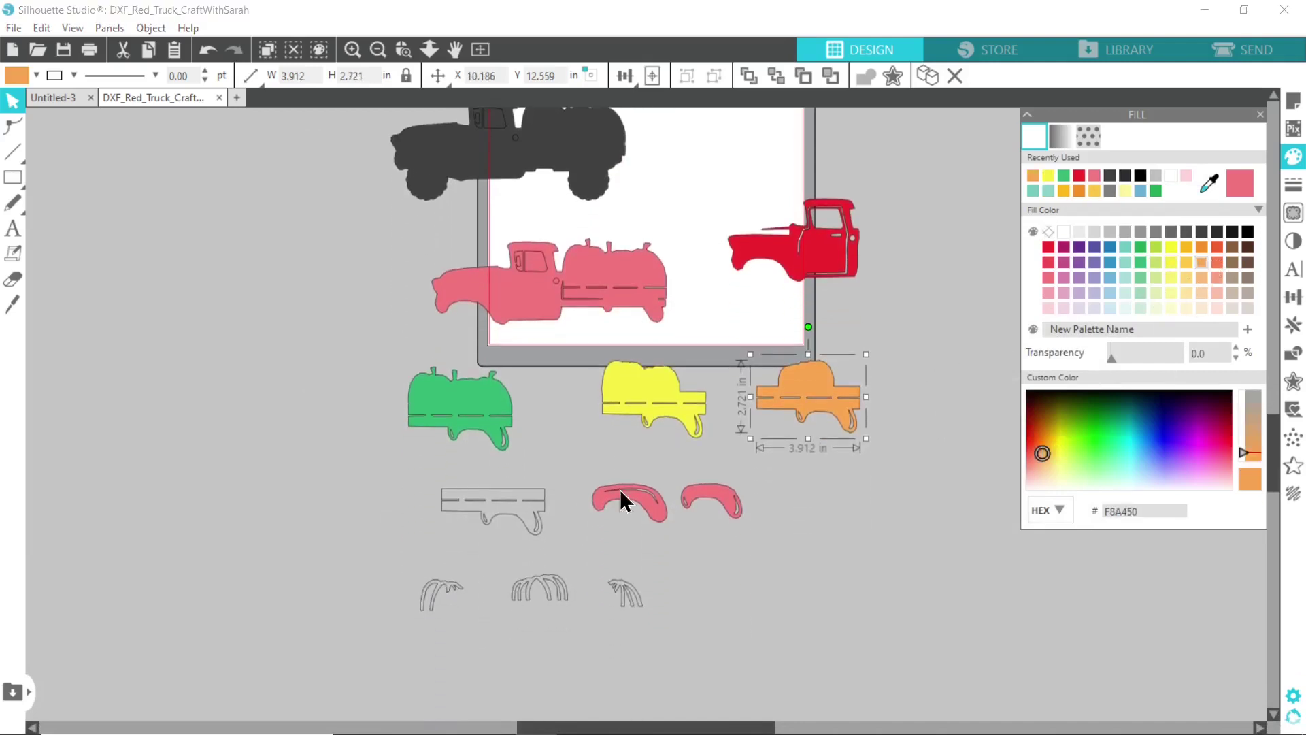
{"action": "left_click", "coordinate": [524, 515]}
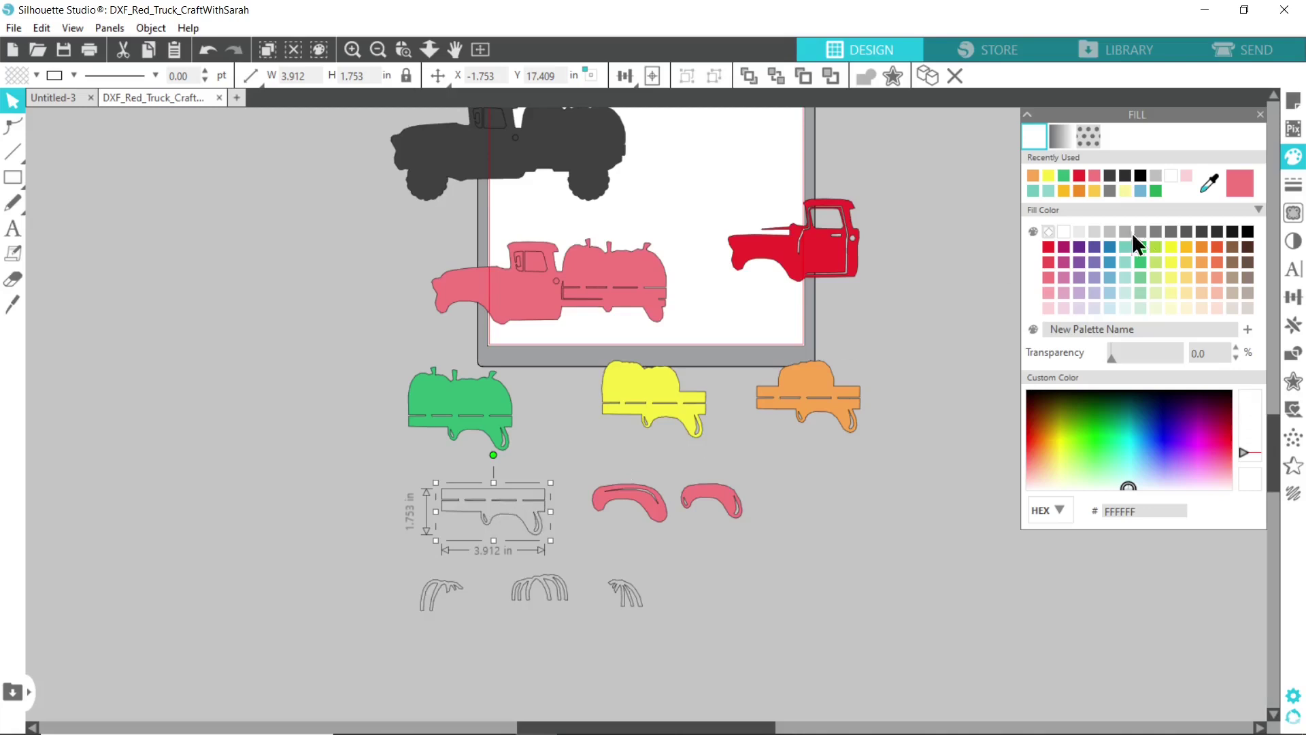
{"action": "left_click", "coordinate": [1232, 261]}
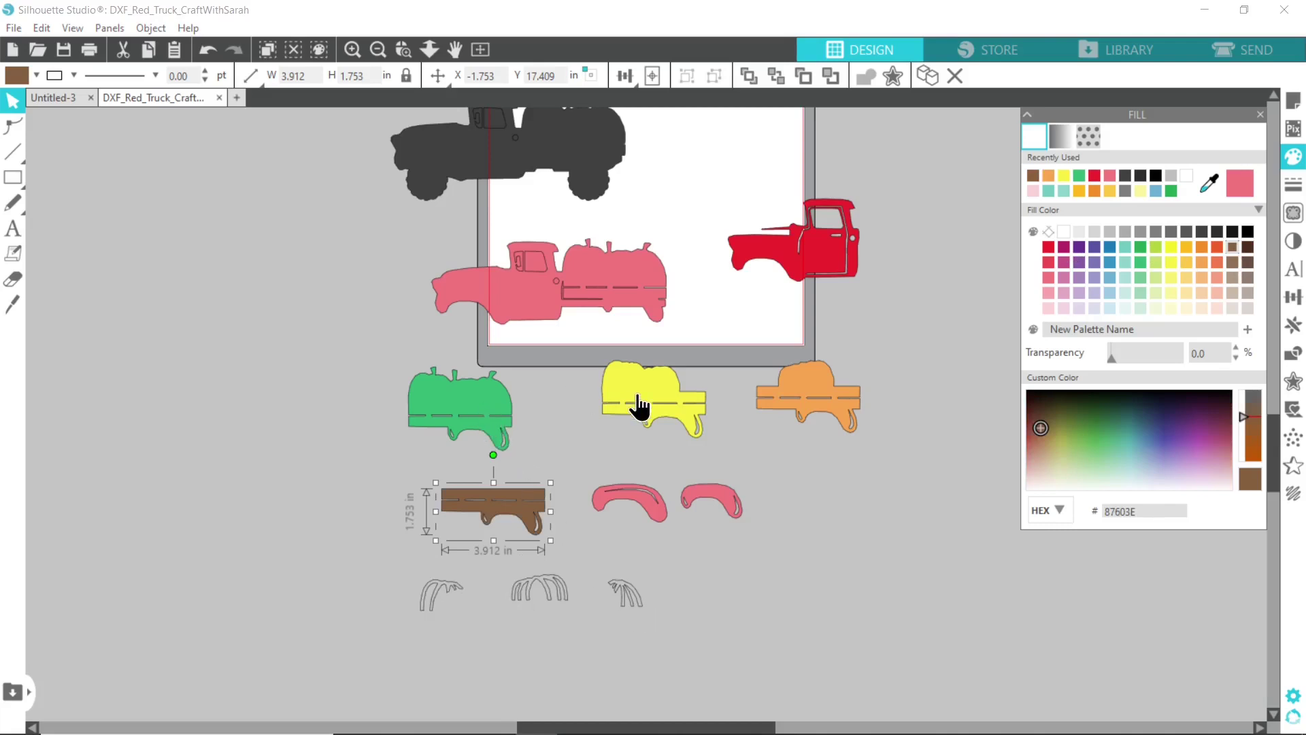
Step: Fill the small stem pieces yellow, orange and green
{"action": "left_click", "coordinate": [446, 600]}
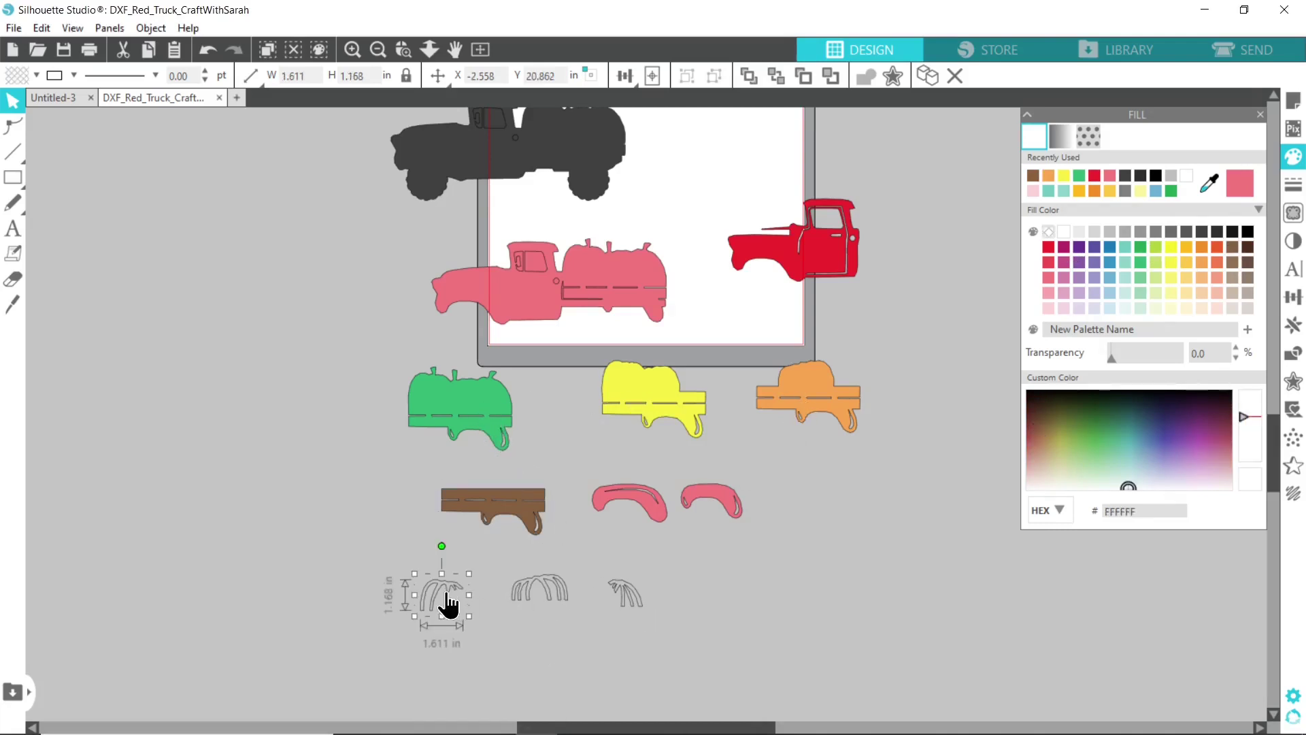
{"action": "left_click", "coordinate": [1170, 246]}
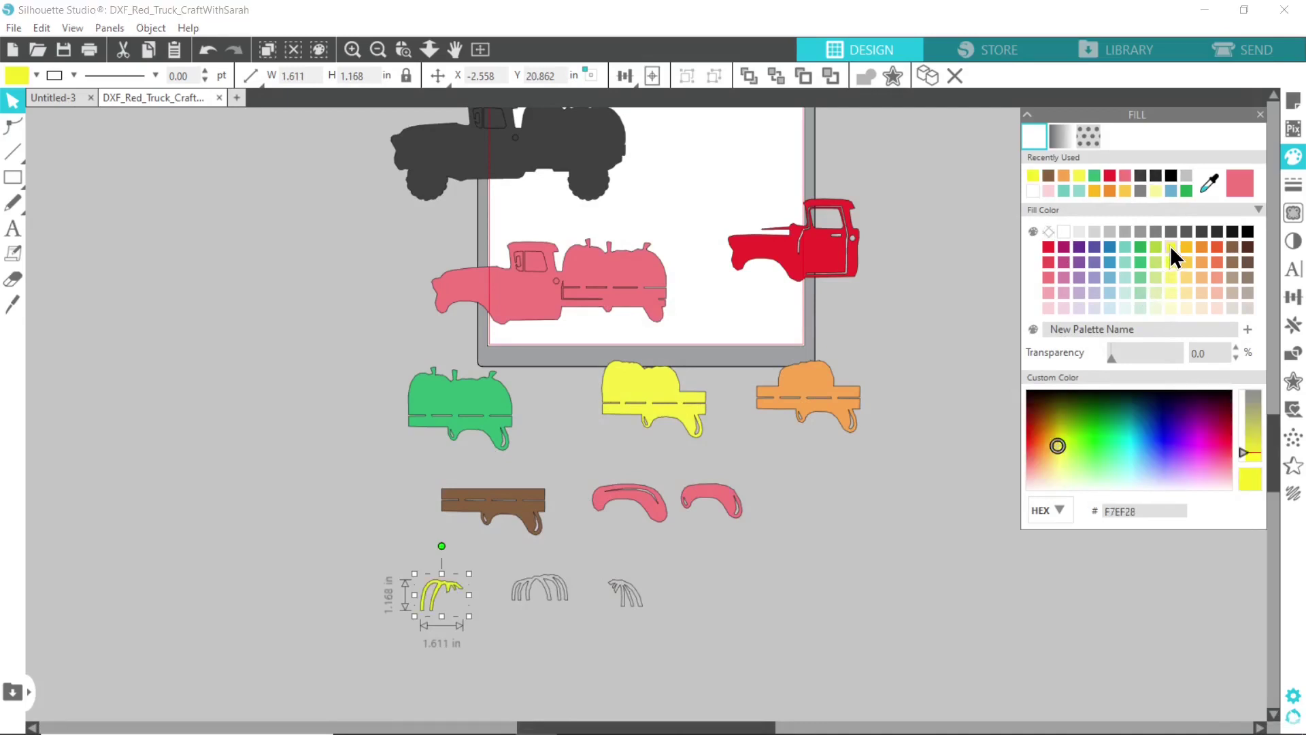
{"action": "left_click", "coordinate": [558, 585]}
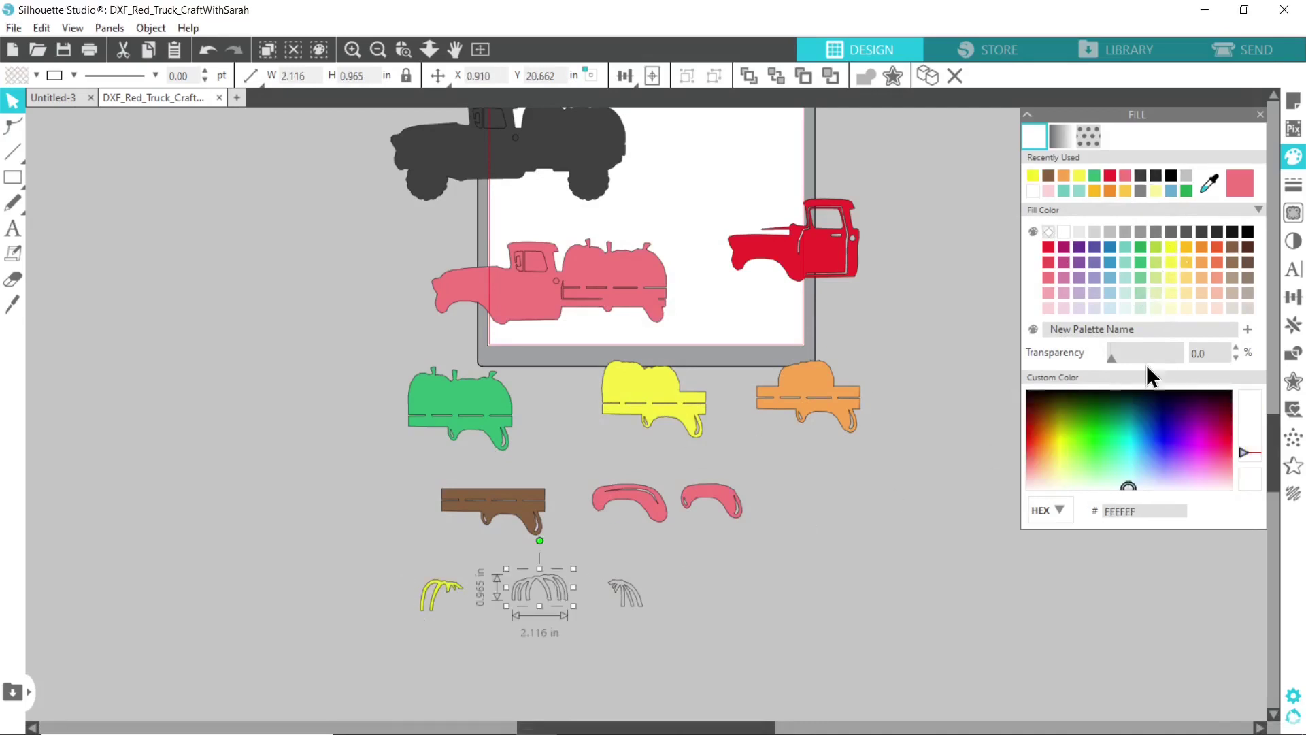
{"action": "left_click", "coordinate": [1202, 246]}
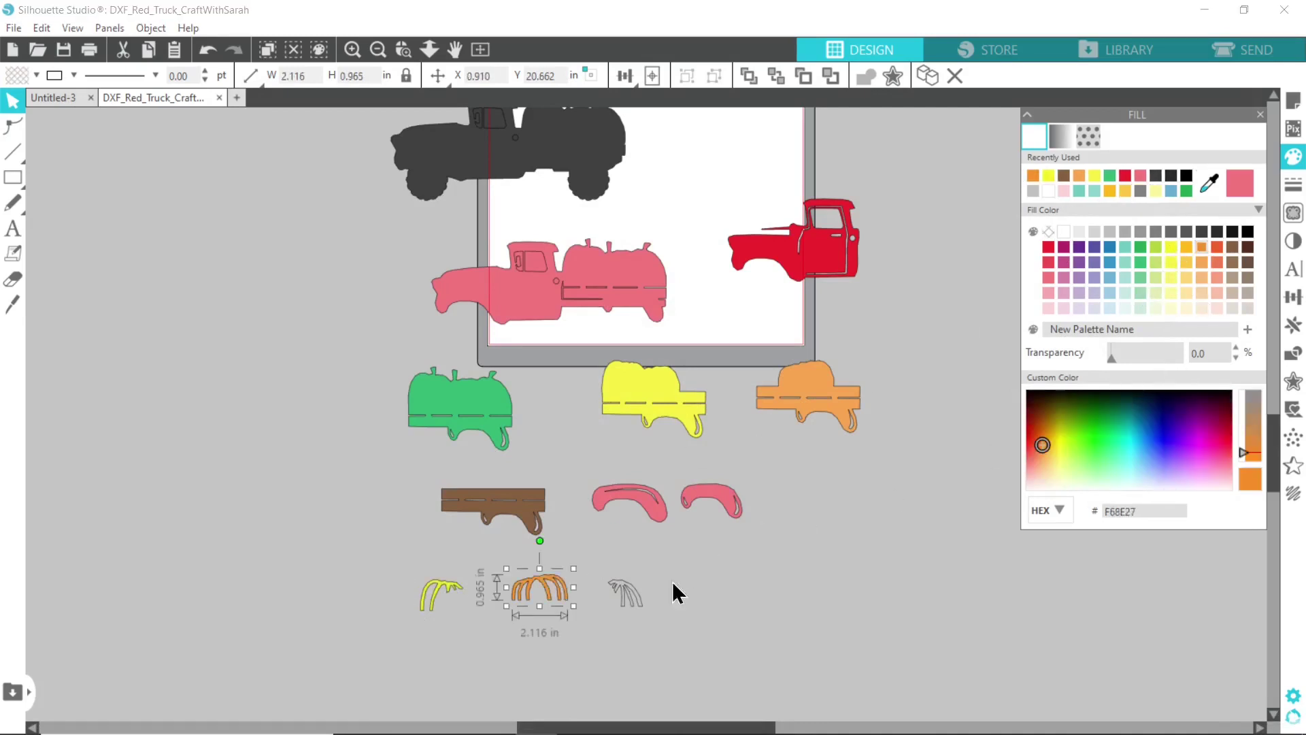
{"action": "left_click", "coordinate": [621, 602]}
{"action": "left_click", "coordinate": [1140, 246]}
{"action": "left_click", "coordinate": [840, 554]}
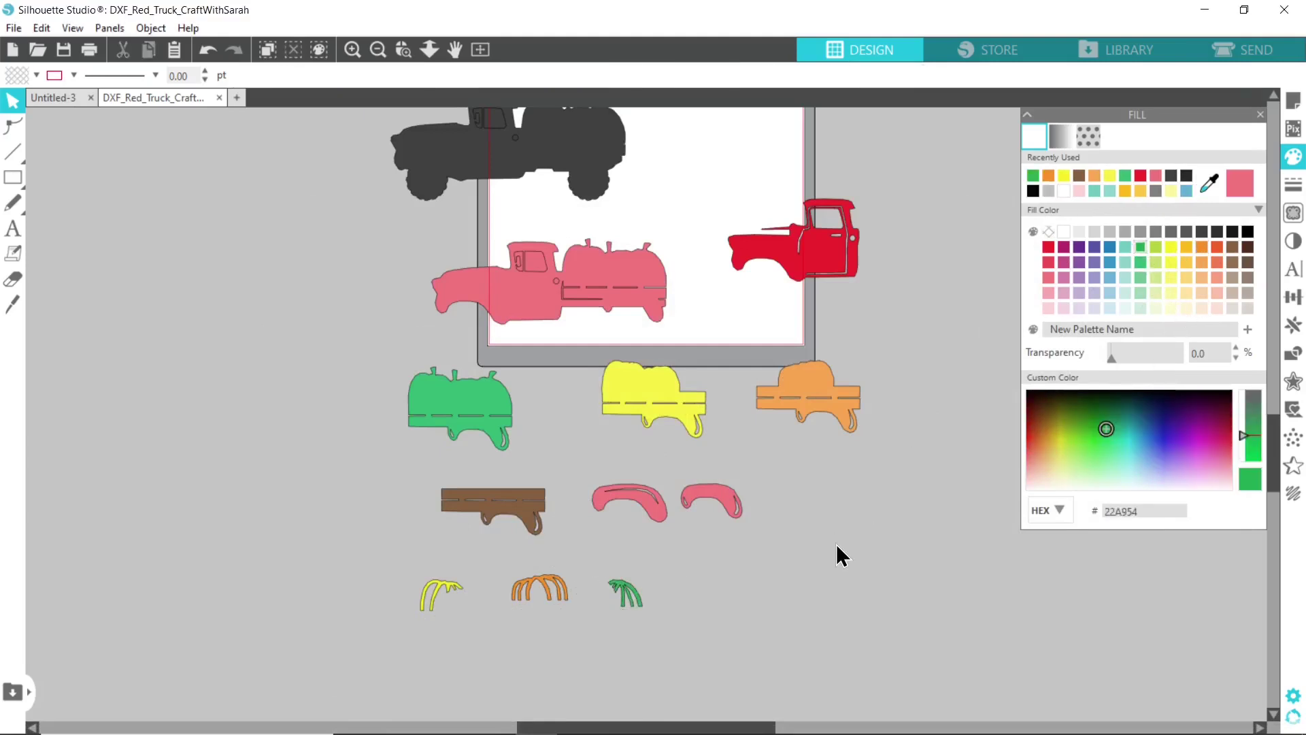
Step: Move the dark truck, pink truck with fenders, red cab and green piece left of the mat
{"action": "mouse_move", "coordinate": [636, 598]}
{"action": "left_mouse_down"}
{"action": "mouse_move", "coordinate": [520, 390]}
{"action": "mouse_move", "coordinate": [502, 391]}
{"action": "mouse_move", "coordinate": [631, 579]}
{"action": "left_mouse_up"}
{"action": "left_click", "coordinate": [834, 537]}
{"action": "scroll", "coordinate": [834, 537], "scroll_direction": "up", "scroll_amount": 3}
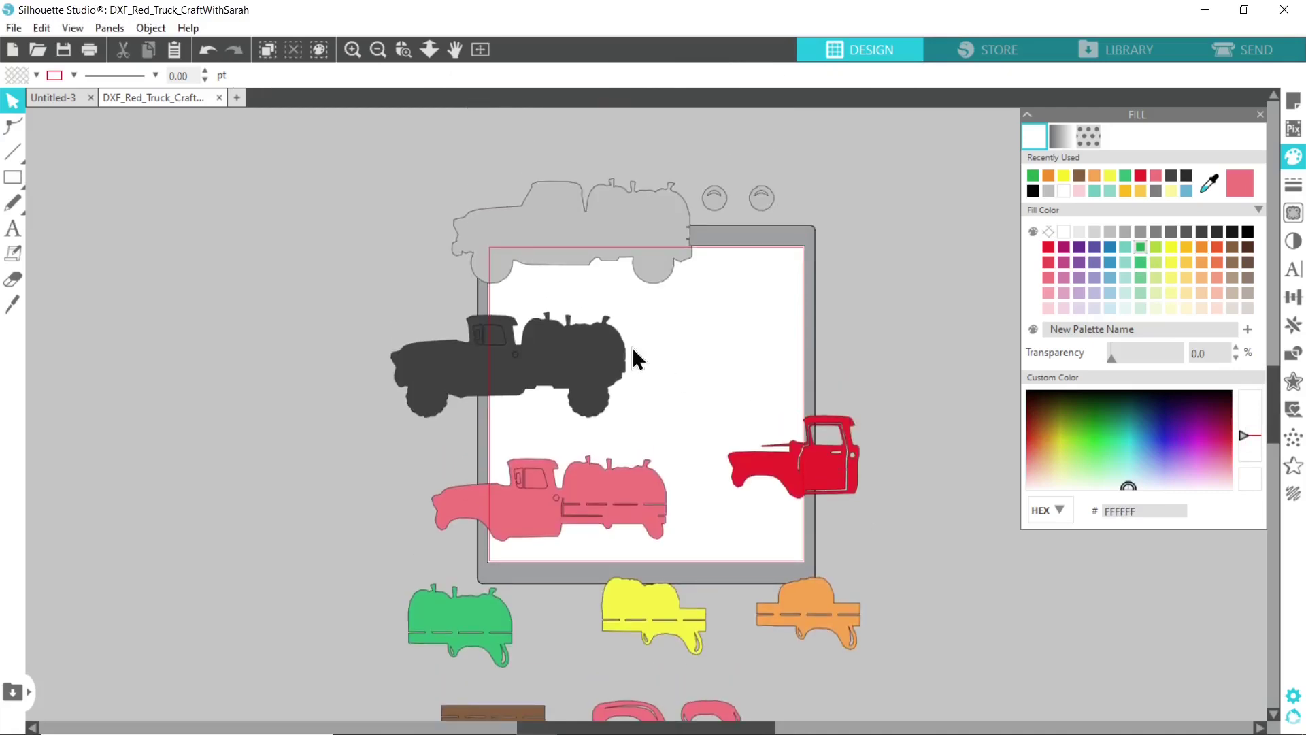
{"action": "left_click_drag", "start_coordinate": [636, 356], "coordinate": [367, 225]}
{"action": "left_click_drag", "start_coordinate": [586, 523], "coordinate": [292, 381]}
{"action": "left_click_drag", "start_coordinate": [626, 721], "coordinate": [264, 429]}
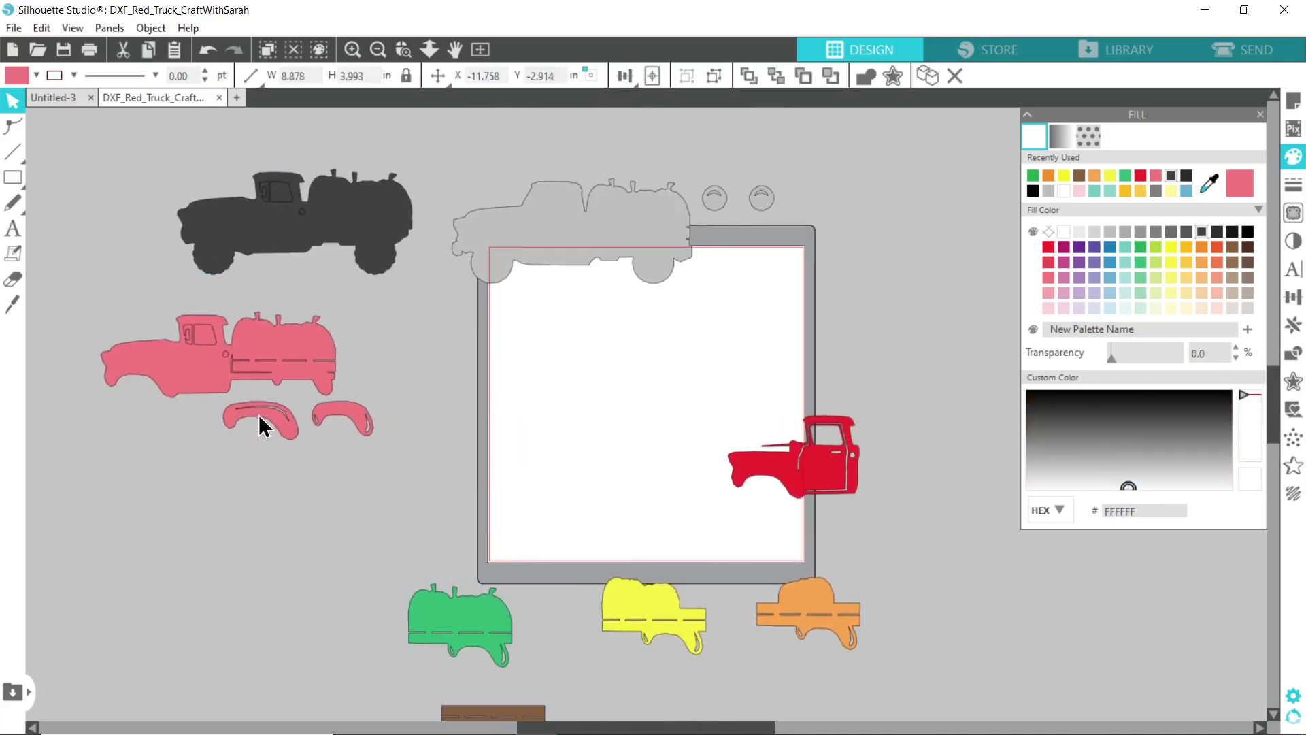
{"action": "left_click", "coordinate": [752, 493]}
{"action": "left_click_drag", "start_coordinate": [796, 465], "coordinate": [181, 538]}
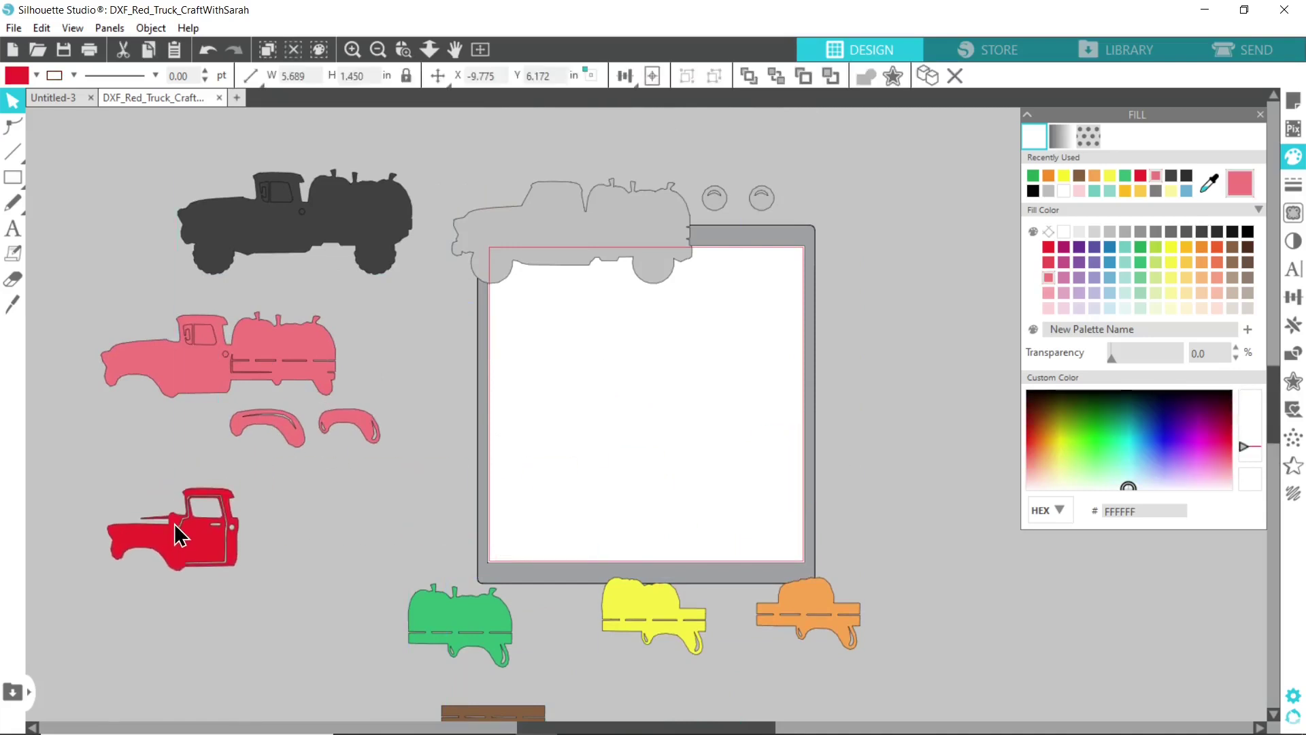
{"action": "left_click_drag", "start_coordinate": [444, 627], "coordinate": [344, 540]}
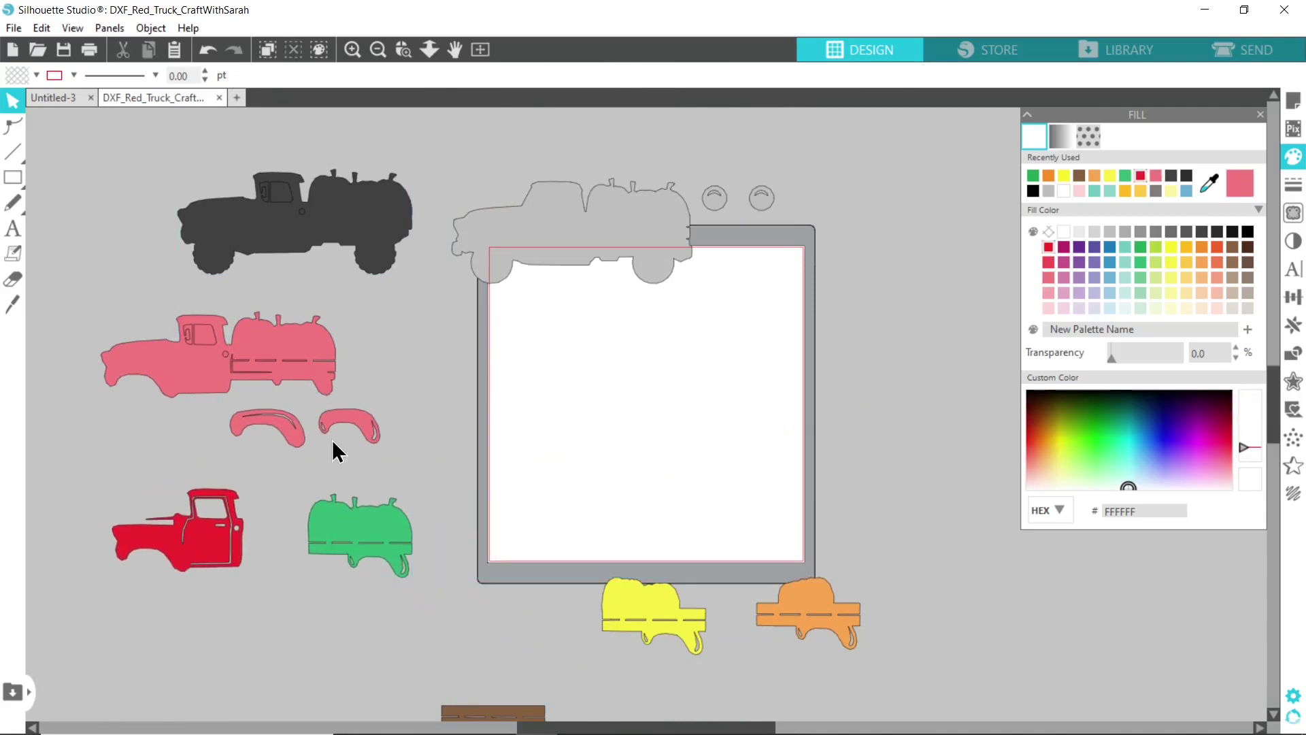
Step: Place the grey truck outline and a wheel circle onto the mat
{"action": "left_click_drag", "start_coordinate": [573, 226], "coordinate": [624, 306]}
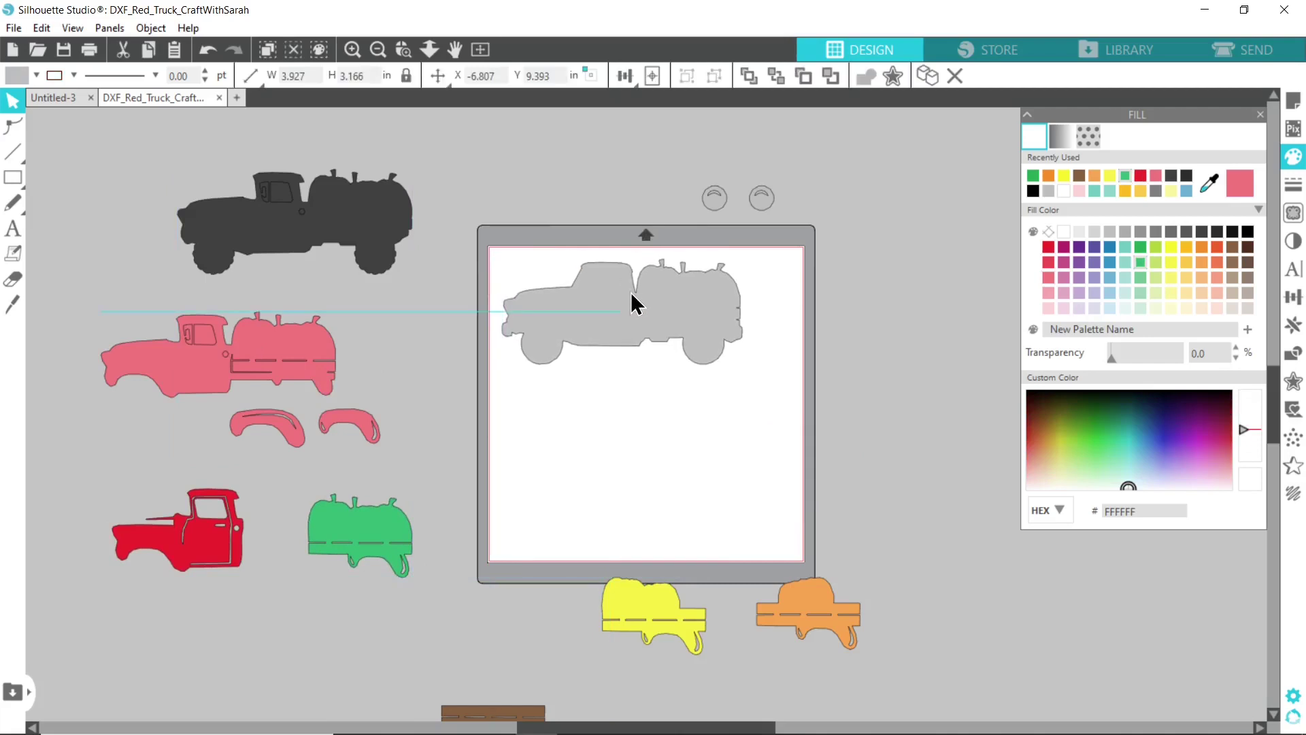
{"action": "left_click_drag", "start_coordinate": [694, 215], "coordinate": [582, 373]}
{"action": "left_click", "coordinate": [585, 439]}
Step: Stack the yellow, orange and brown truck-bed pieces to the right of the mat
{"action": "left_click_drag", "start_coordinate": [666, 591], "coordinate": [893, 155]}
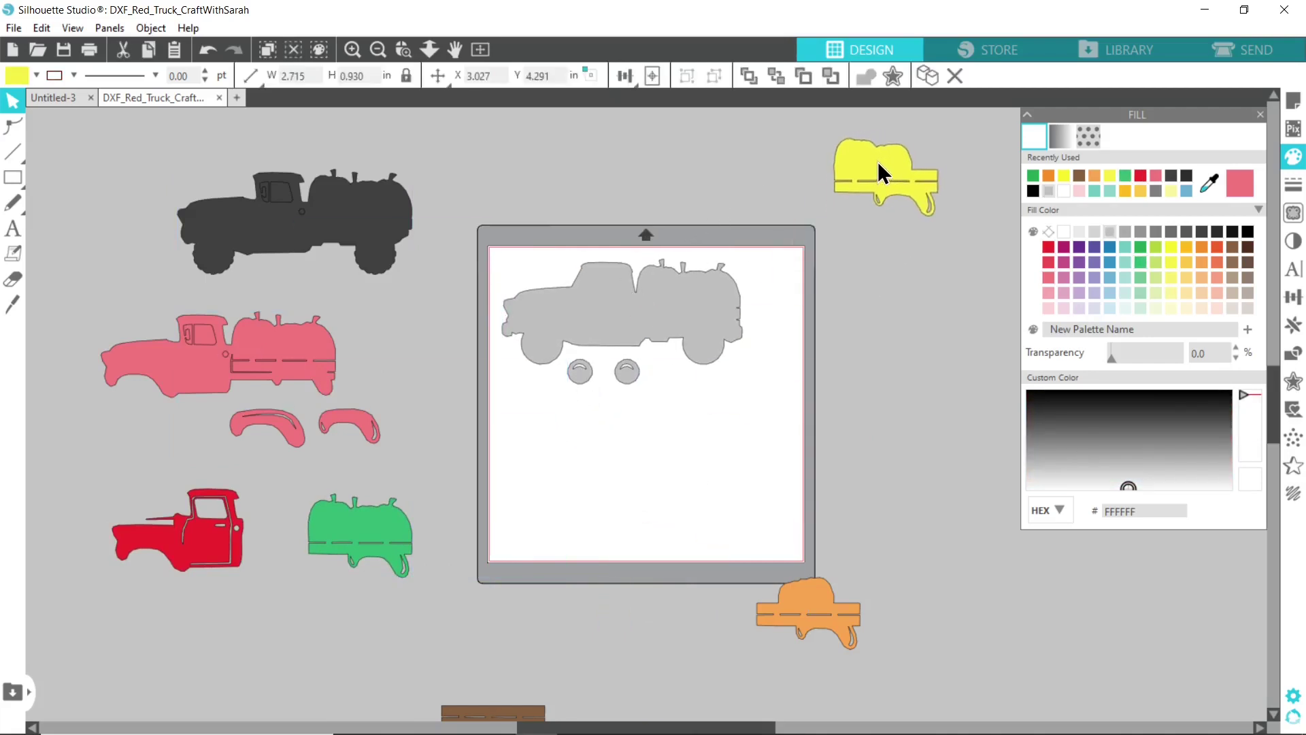
{"action": "left_click_drag", "start_coordinate": [812, 611], "coordinate": [892, 283]}
{"action": "scroll", "coordinate": [728, 469], "scroll_direction": "down", "scroll_amount": 1}
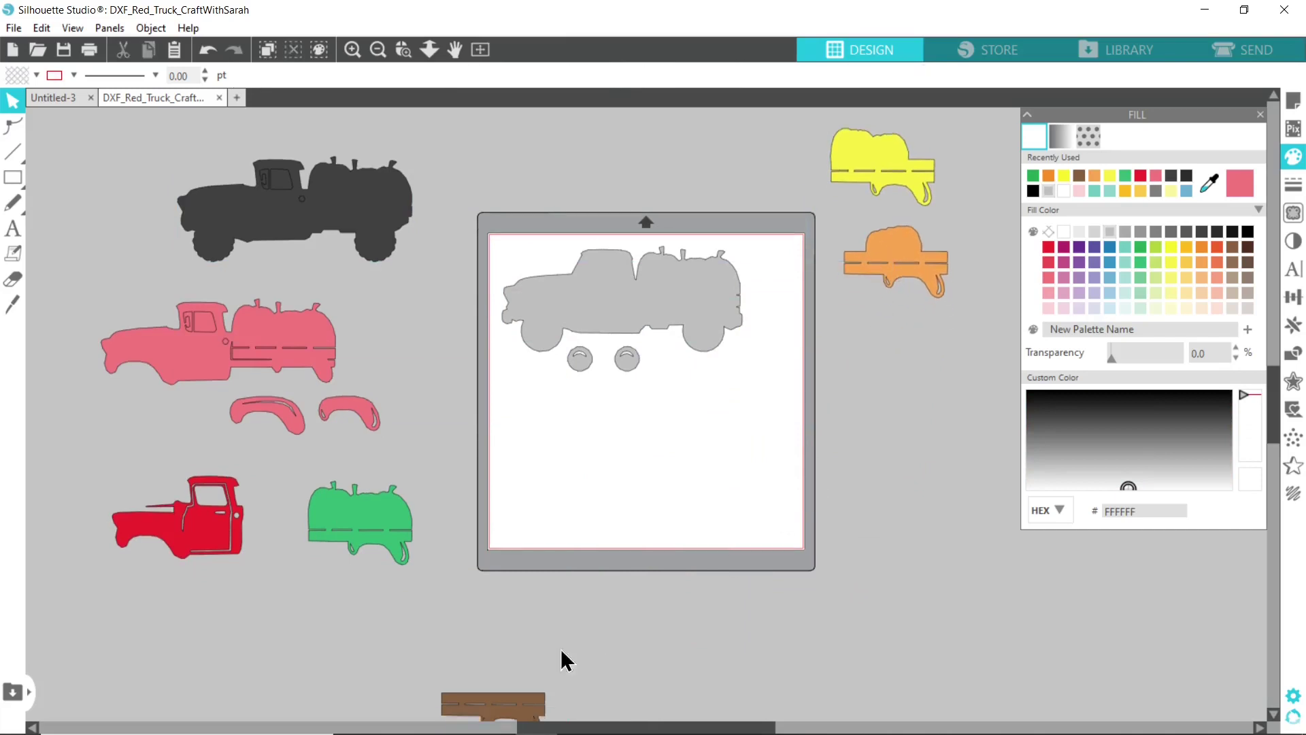
{"action": "left_click_drag", "start_coordinate": [546, 700], "coordinate": [927, 344]}
{"action": "left_click", "coordinate": [715, 487]}
{"action": "scroll", "coordinate": [715, 487], "scroll_direction": "down", "scroll_amount": 5}
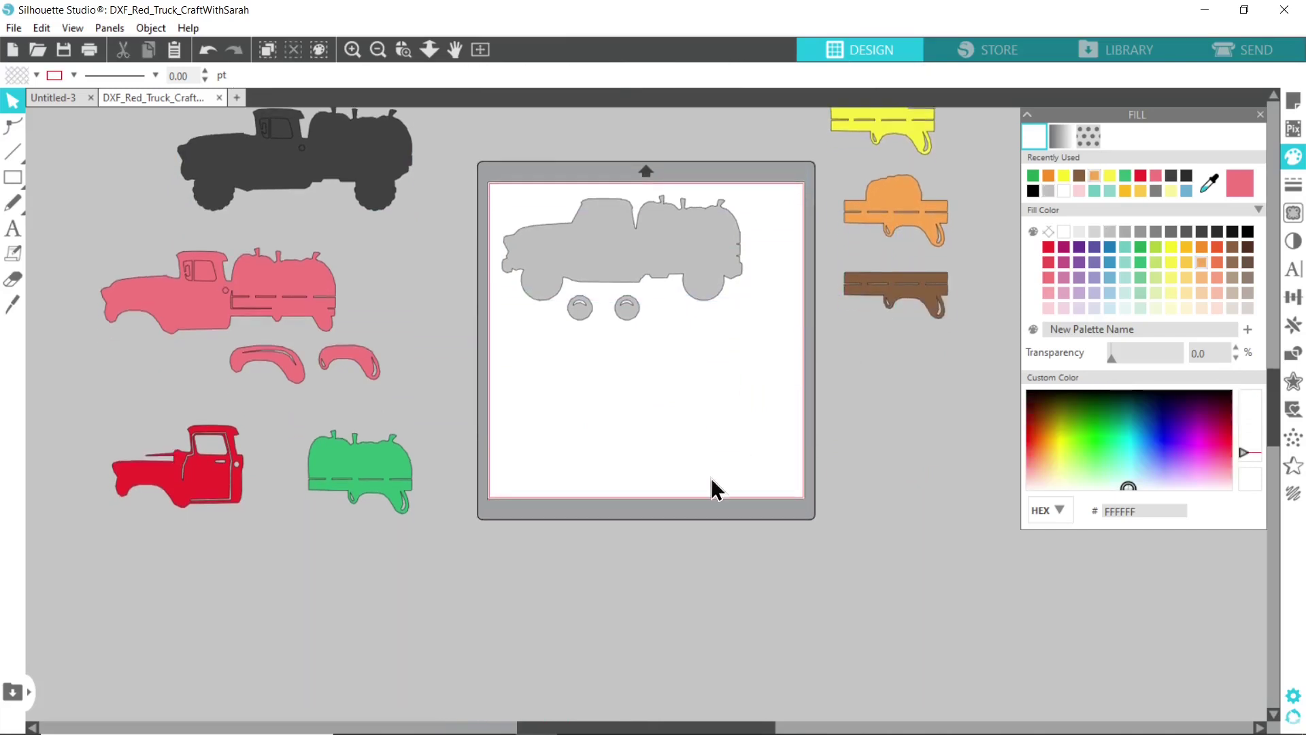
Step: Arrange the small yellow, orange and green pieces in a column right of the mat
{"action": "left_click_drag", "start_coordinate": [394, 583], "coordinate": [884, 248]}
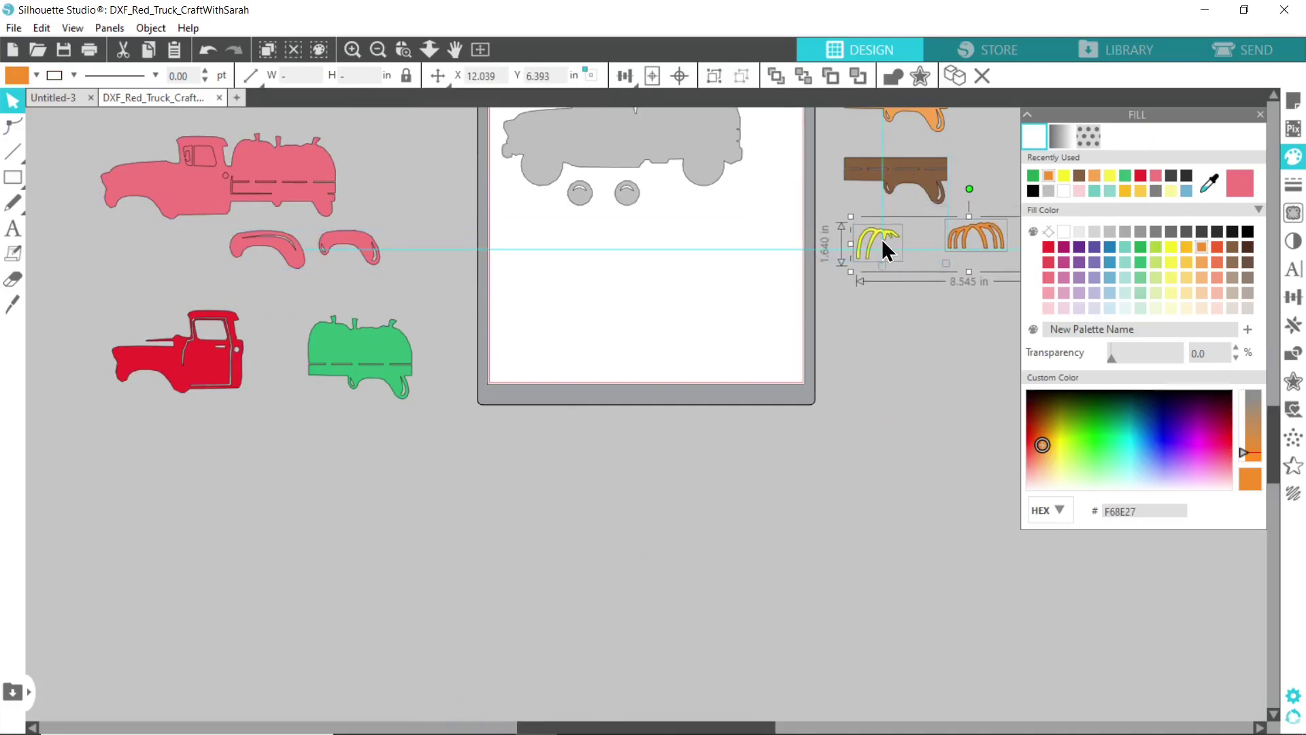
{"action": "left_click", "coordinate": [944, 338]}
{"action": "left_click_drag", "start_coordinate": [974, 253], "coordinate": [876, 315]}
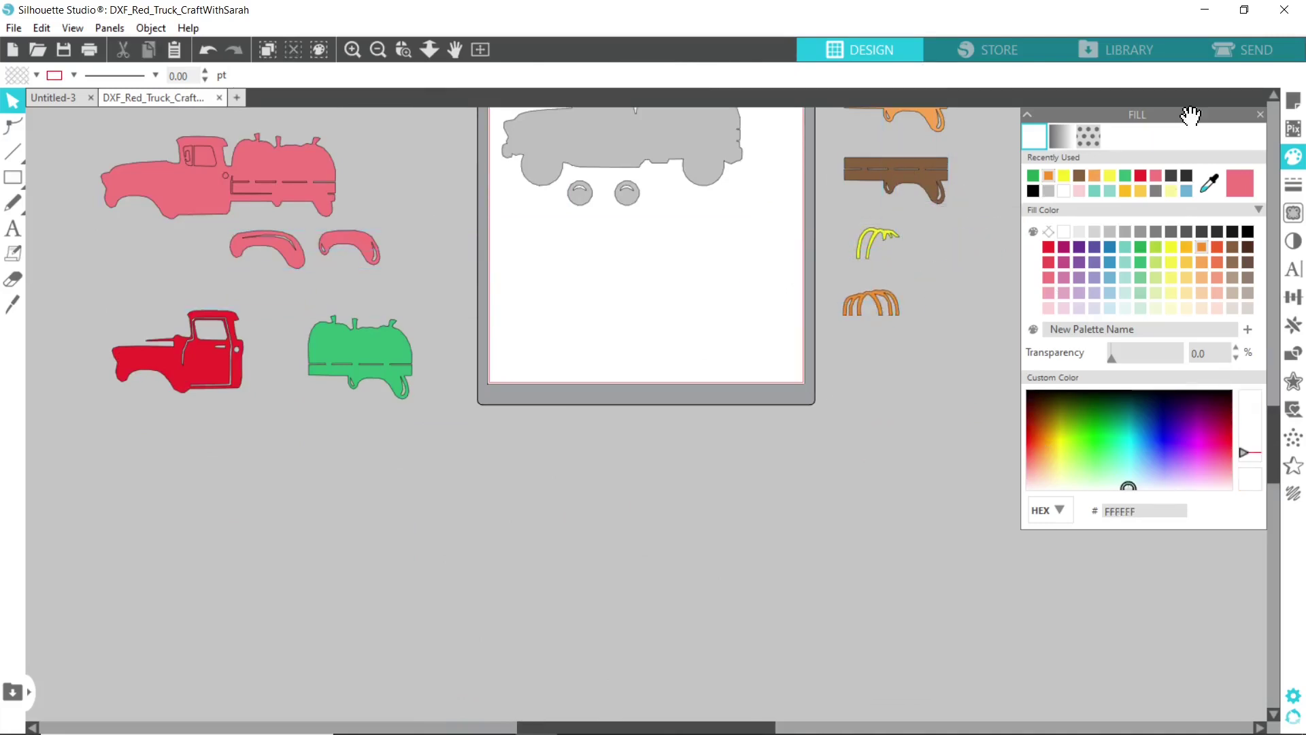
{"action": "left_click_drag", "start_coordinate": [1183, 122], "coordinate": [1079, 332]}
{"action": "left_click_drag", "start_coordinate": [1072, 254], "coordinate": [880, 395]}
{"action": "left_click_drag", "start_coordinate": [1070, 320], "coordinate": [1188, 115]}
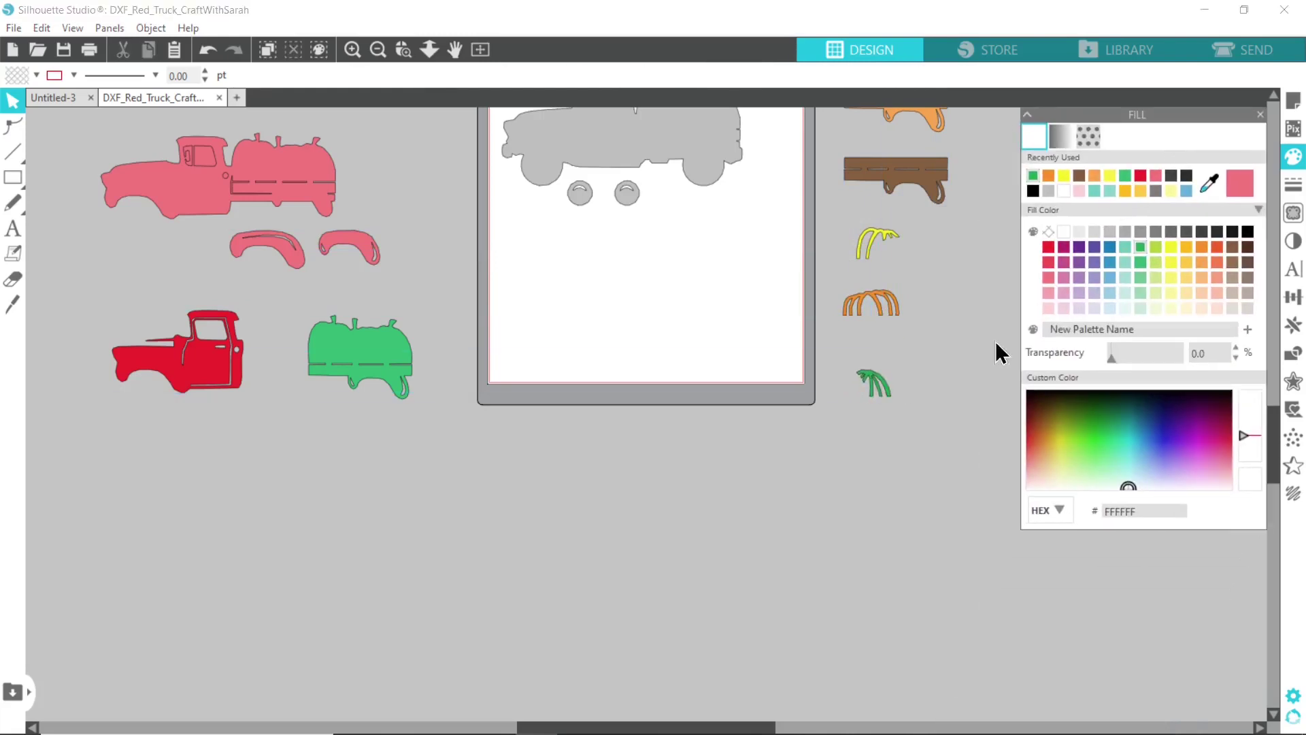
{"action": "scroll", "coordinate": [942, 484], "scroll_direction": "up", "scroll_amount": 2}
{"action": "scroll", "coordinate": [941, 477], "scroll_direction": "up", "scroll_amount": 4}
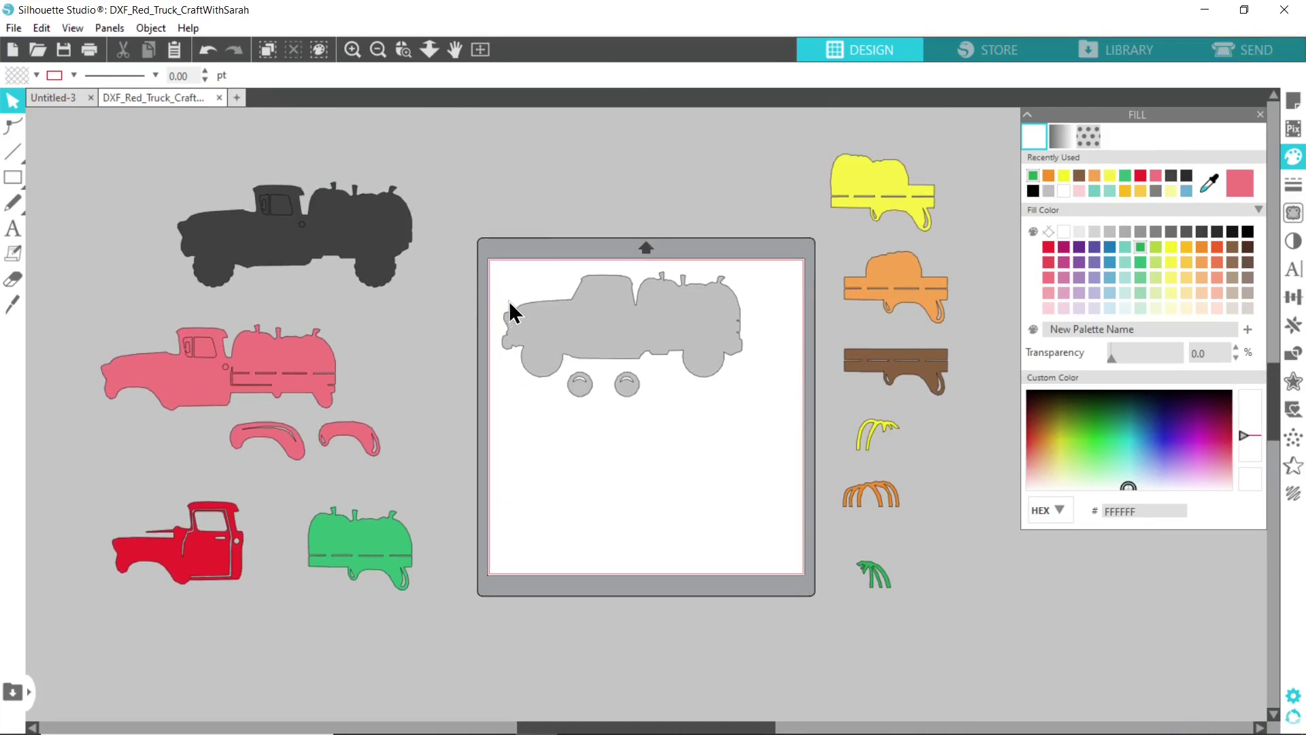
Step: Save to hard drive as DXF_Red_Truck_CraftWithSarah.studio3 in _FINAL, keeping the default name
{"action": "left_click", "coordinate": [13, 28]}
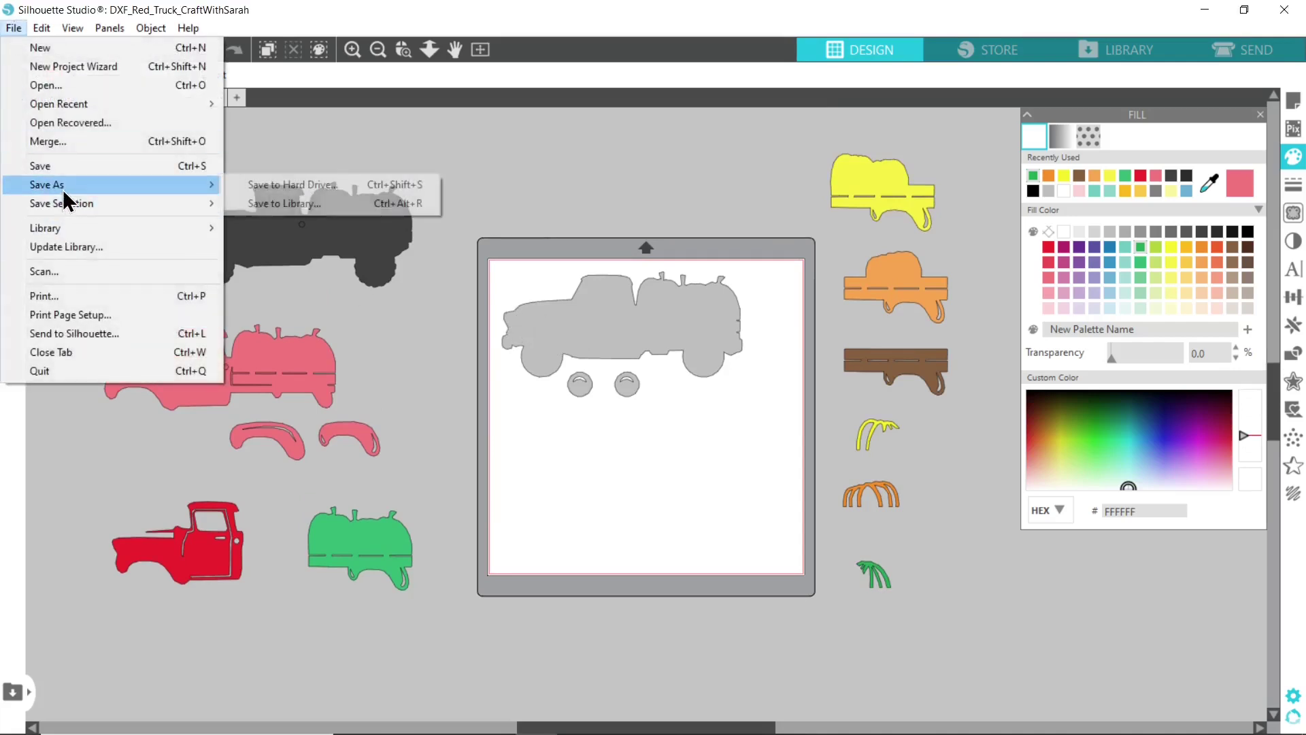
{"action": "mouse_move", "coordinate": [68, 188]}
{"action": "left_click", "coordinate": [286, 194]}
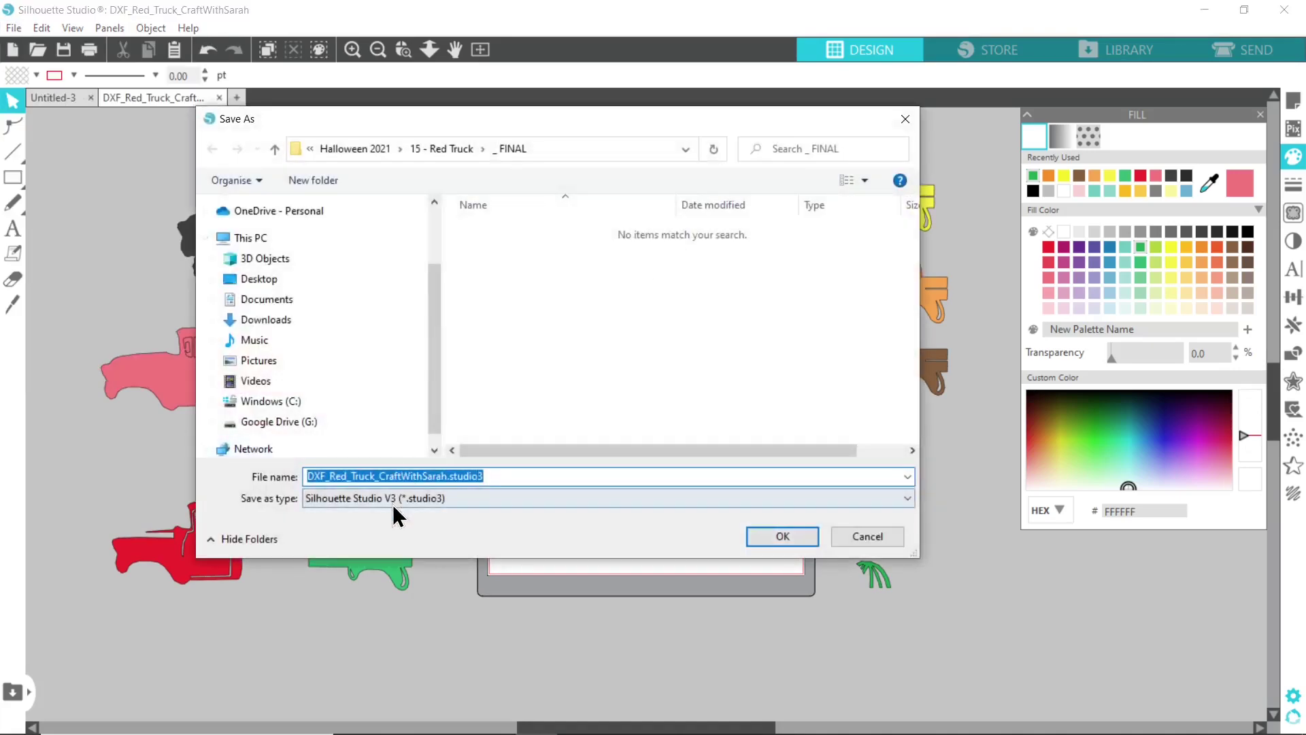
{"action": "left_click", "coordinate": [792, 541]}
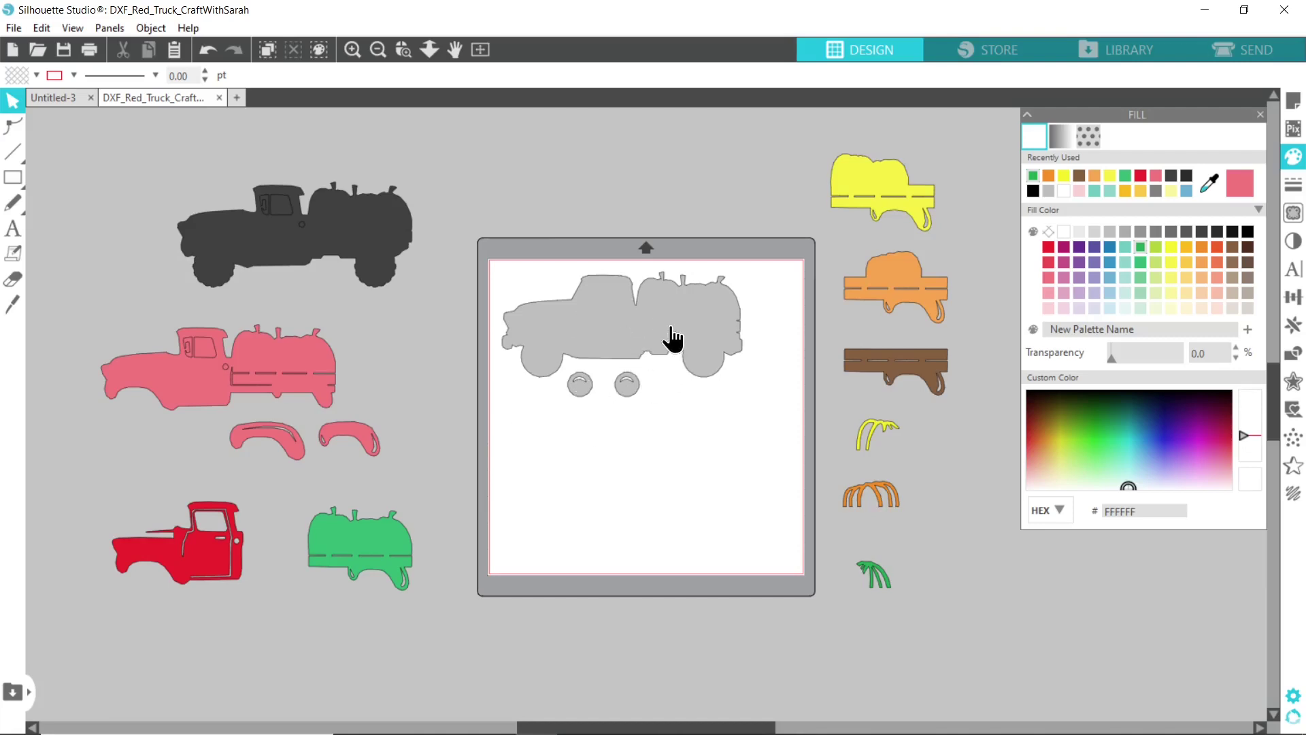
Step: Switch to the SEND view showing the grey truck and wheels set to Cardstock, Plain
{"action": "left_click", "coordinate": [1241, 57]}
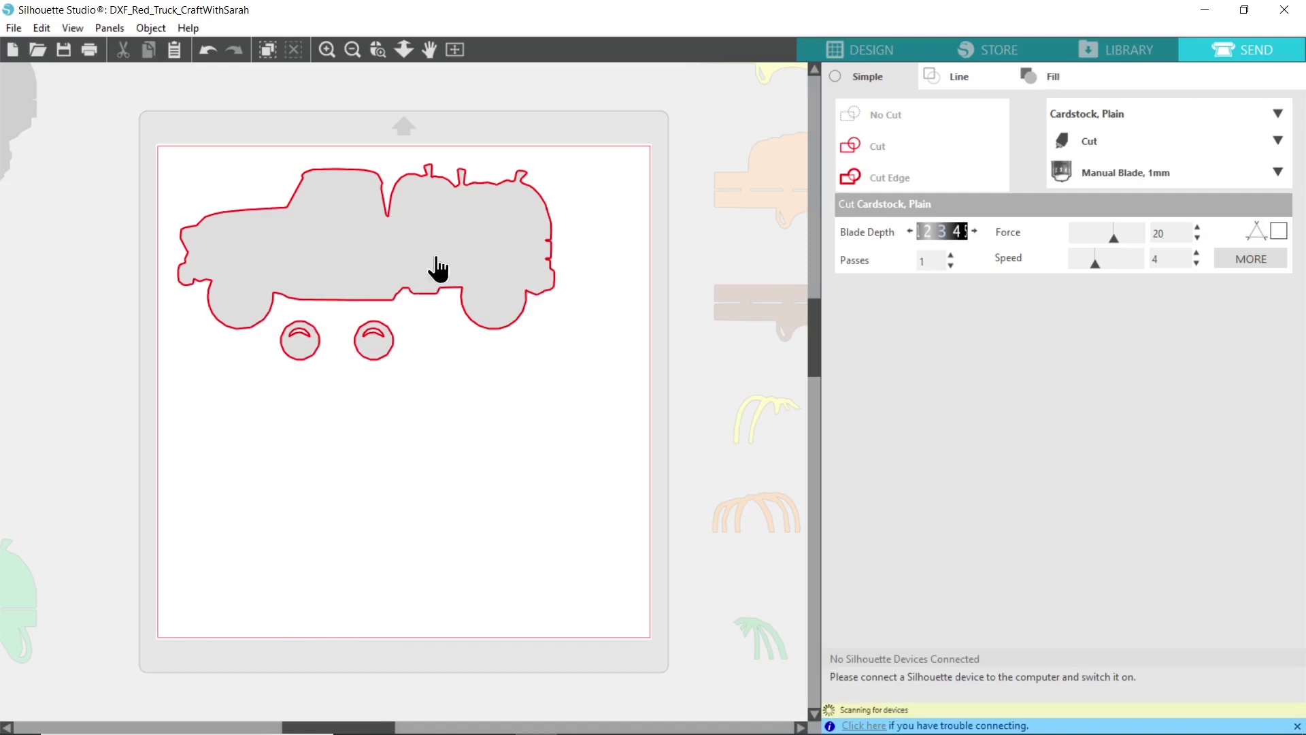
Step: Delete the light grey truck outline and two wheels, then drag the dark grey truck onto the mat
{"action": "left_click", "coordinate": [864, 48]}
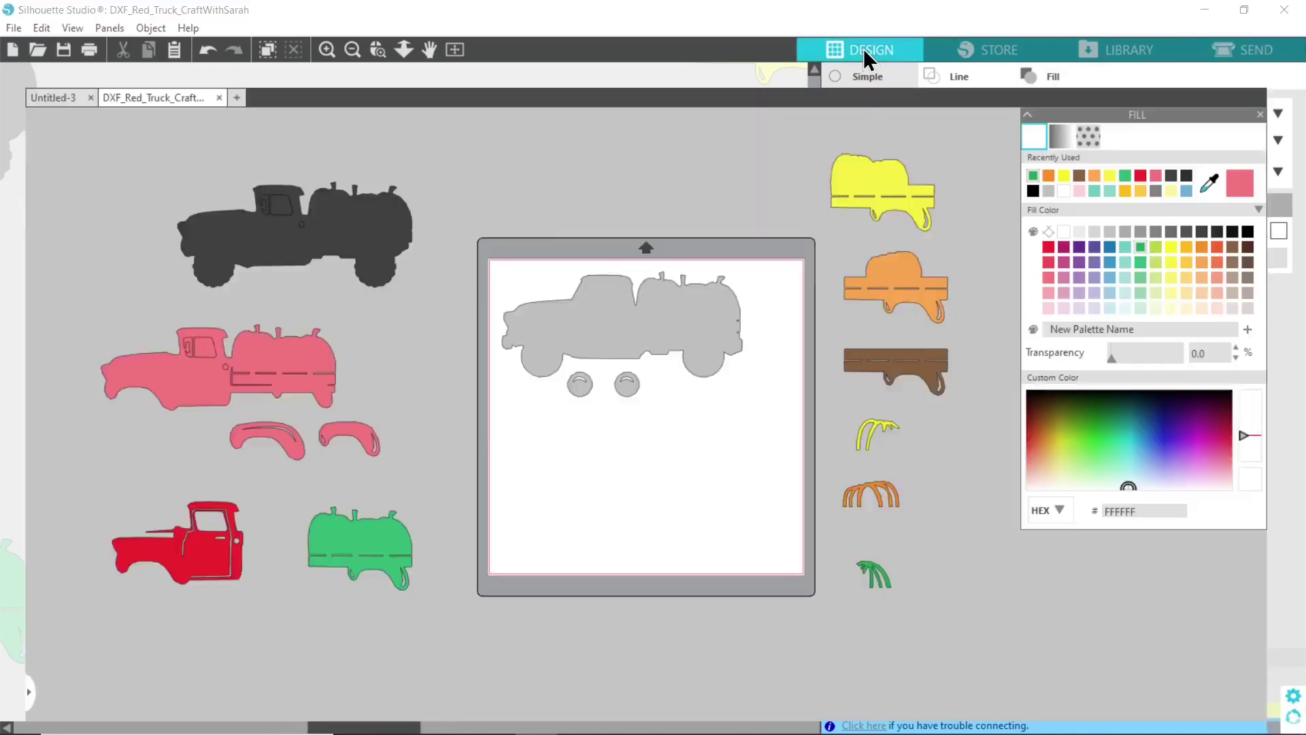
{"action": "left_click_drag", "start_coordinate": [688, 340], "coordinate": [684, 178]}
{"action": "left_click_drag", "start_coordinate": [636, 373], "coordinate": [781, 215]}
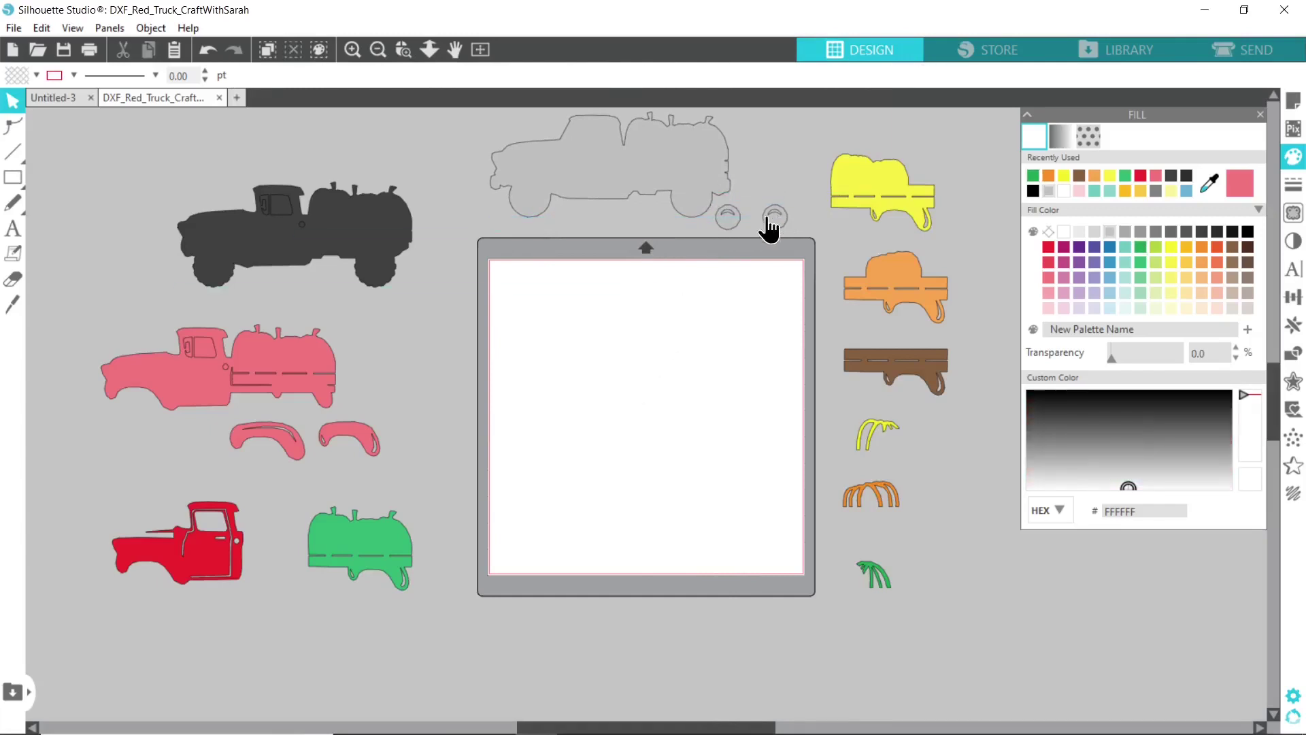
{"action": "left_click", "coordinate": [686, 193]}
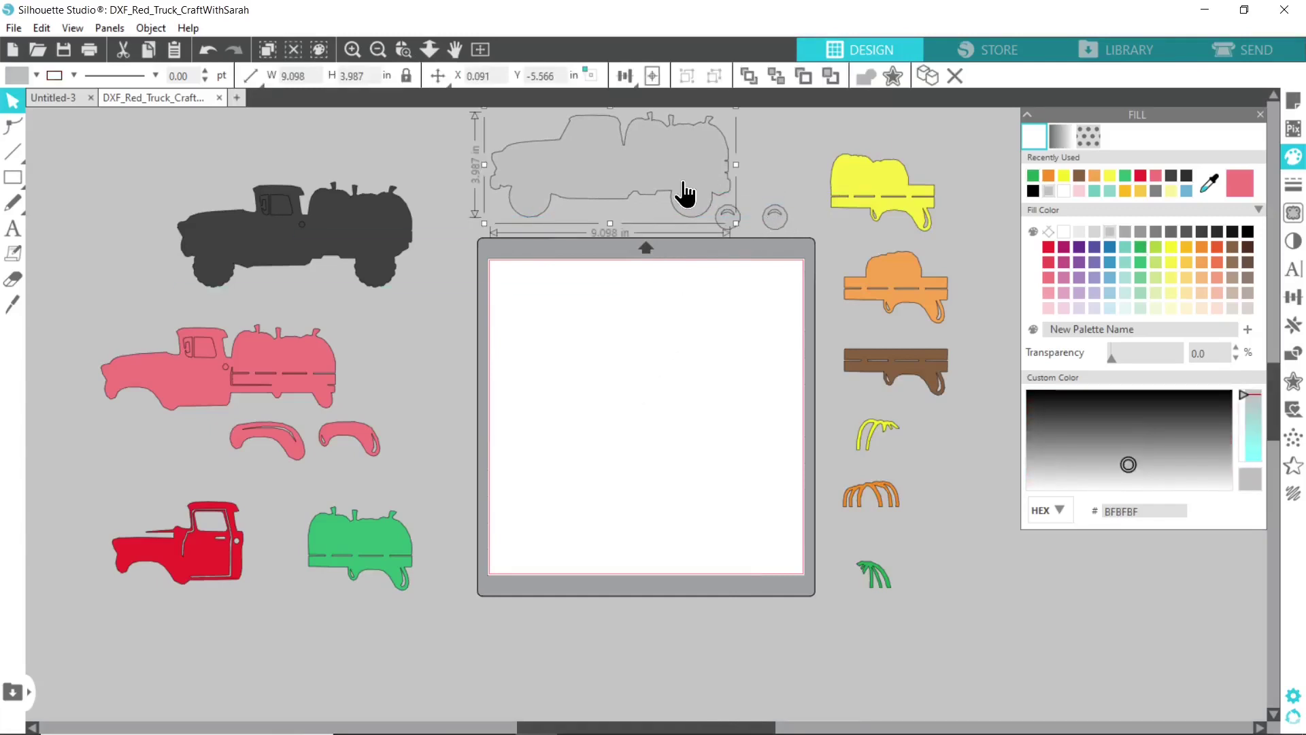
{"action": "key", "text": "Delete"}
{"action": "left_click", "coordinate": [732, 218]}
{"action": "key", "text": "Delete"}
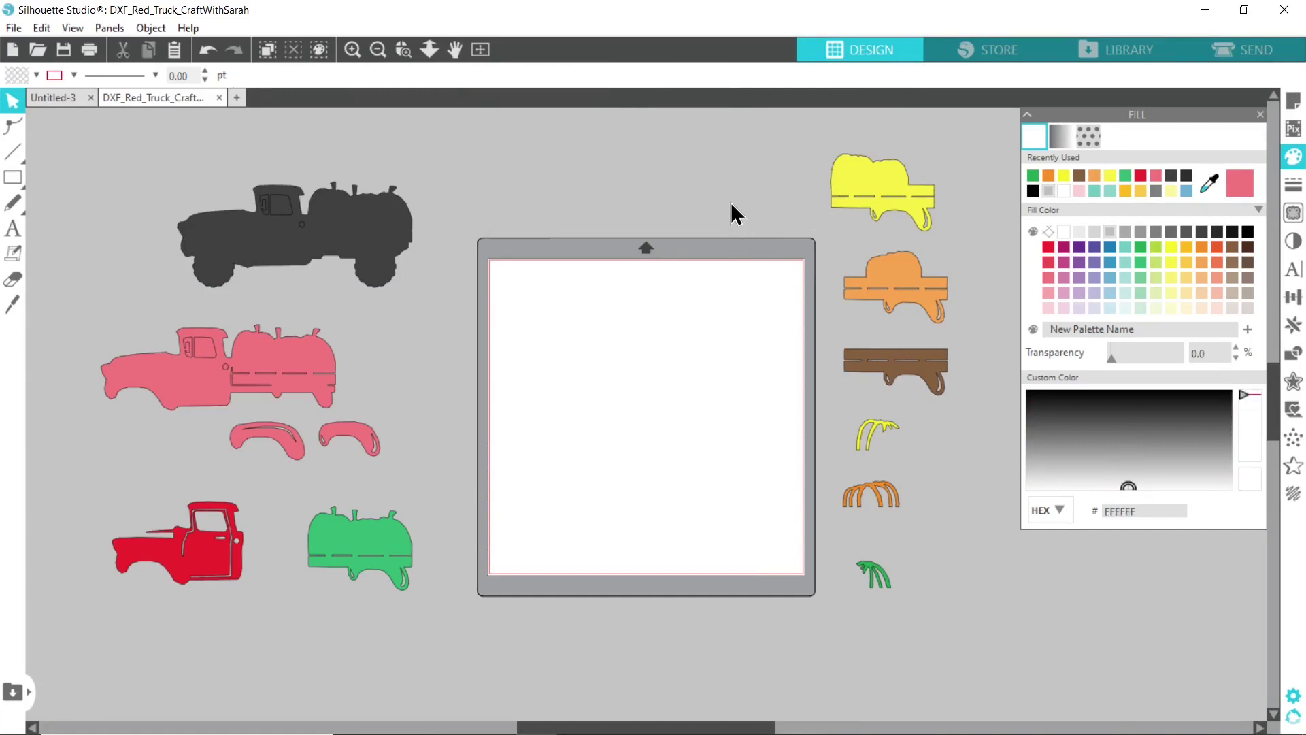
{"action": "left_click_drag", "start_coordinate": [405, 272], "coordinate": [701, 331]}
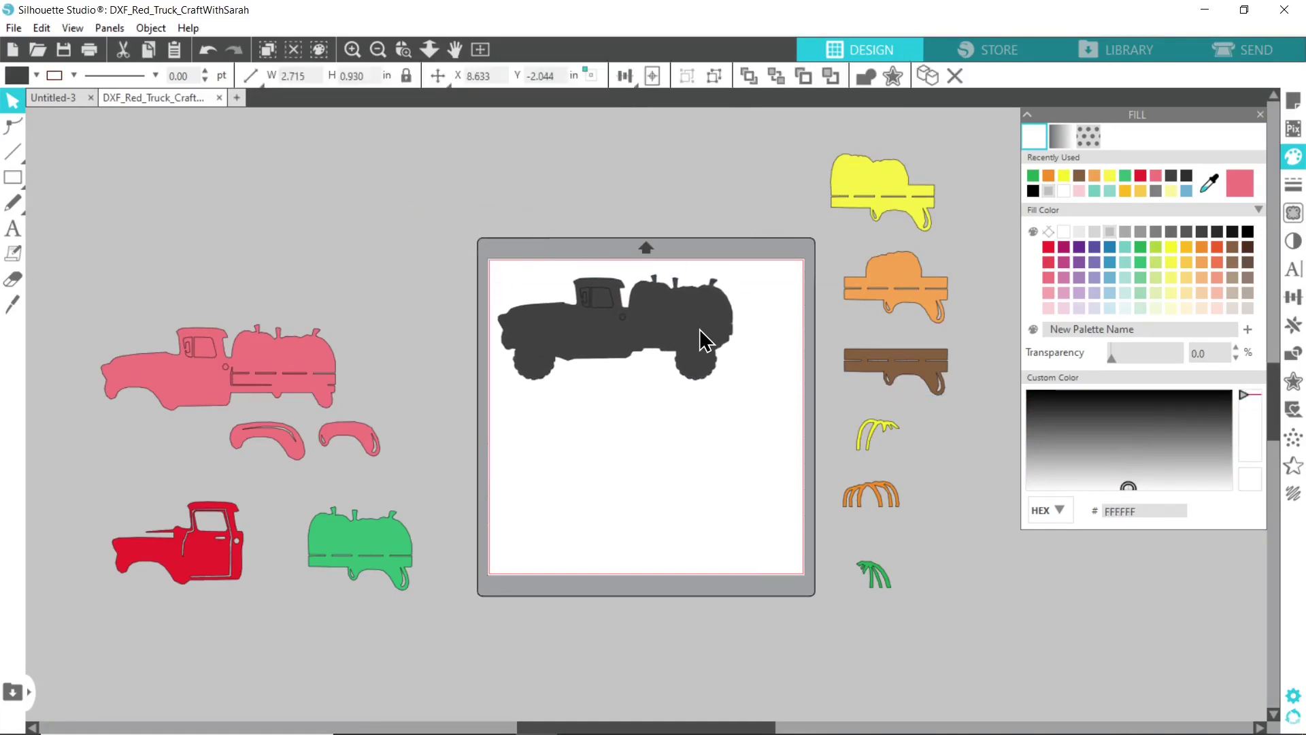
{"action": "left_click", "coordinate": [708, 372]}
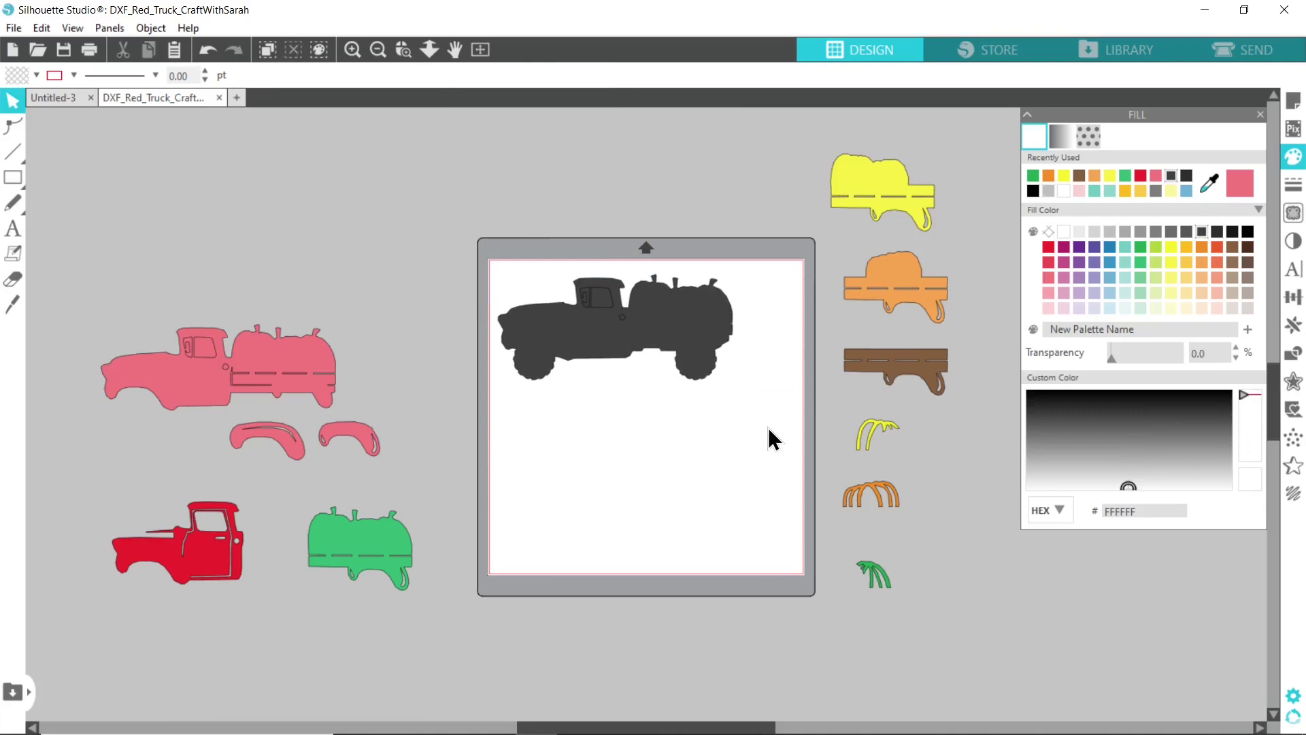